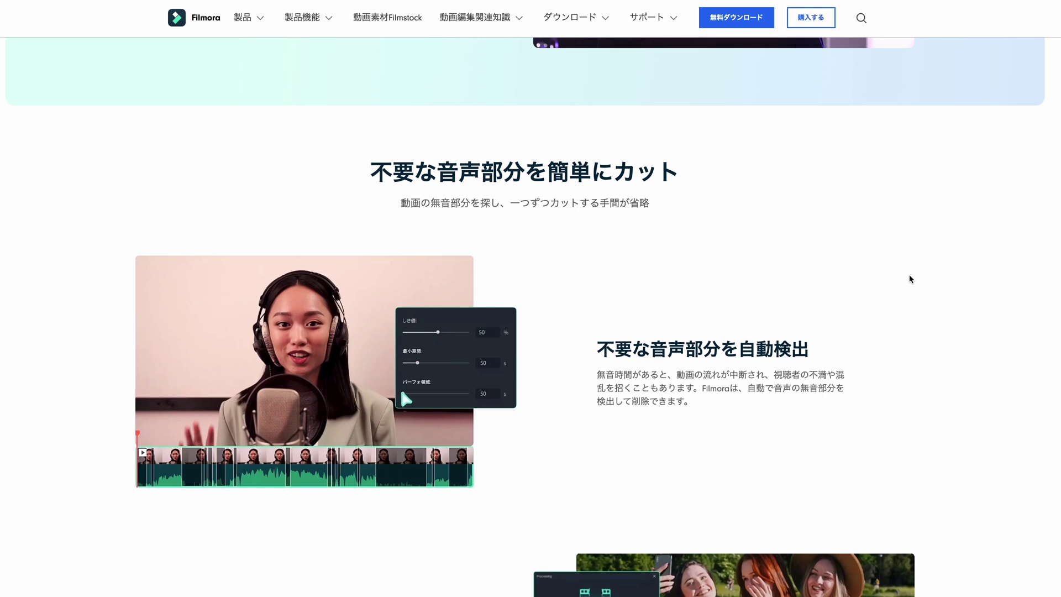
Run silence detection (無音検出) on the ZOOM0001 audio in the project media and export the result to the timeline.
{"action": "scroll", "coordinate": [911, 279], "scroll_direction": "down", "scroll_amount": 1}
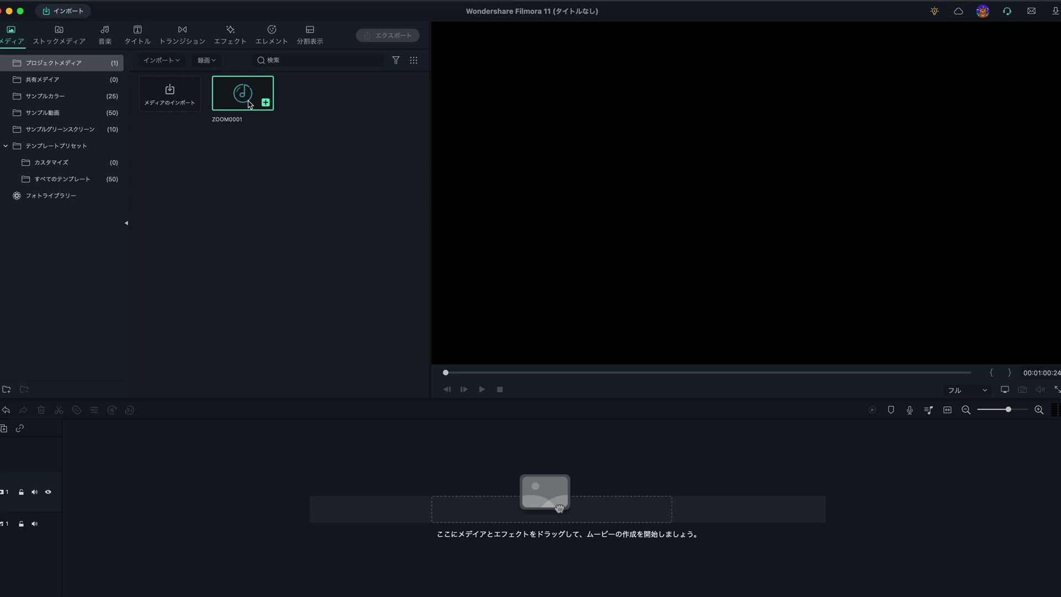
{"action": "right_click", "coordinate": [250, 105]}
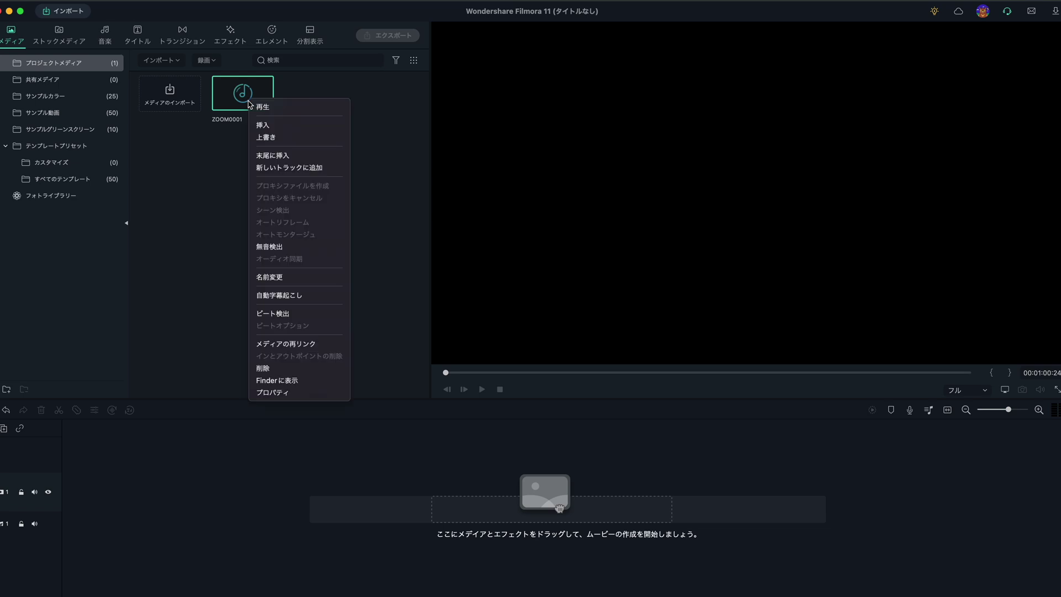
{"action": "left_click", "coordinate": [294, 245]}
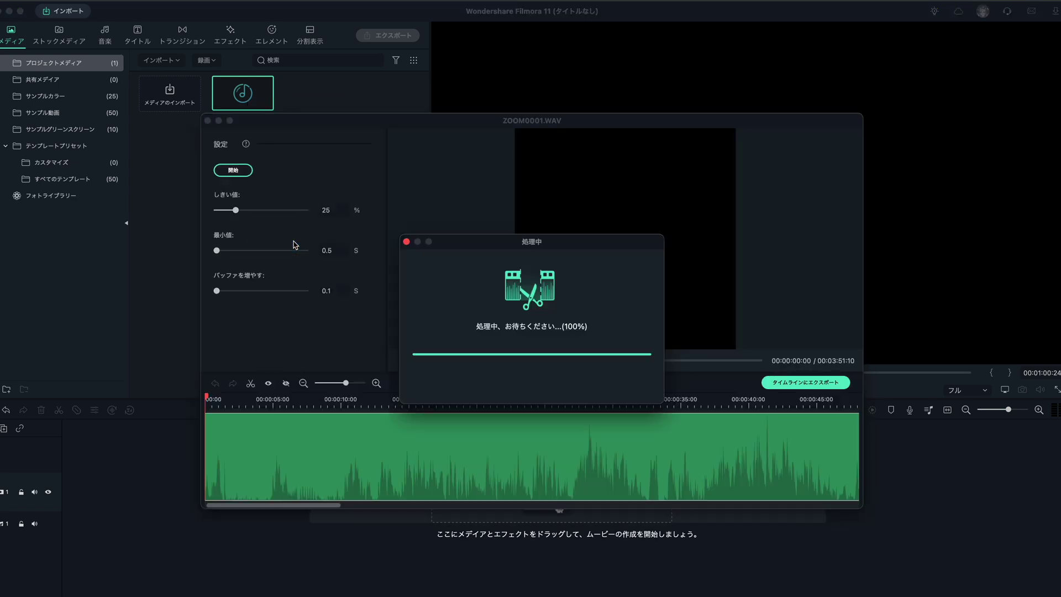
{"action": "left_click", "coordinate": [807, 383]}
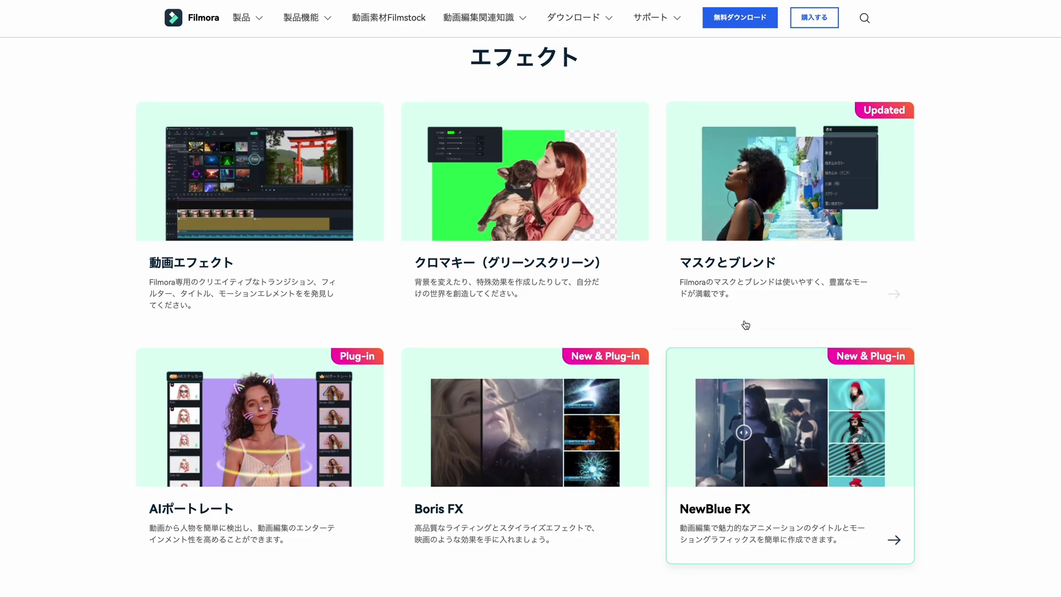
Browse the effects section of the Filmora website and read the マスクとブレンド feature page.
{"action": "scroll", "coordinate": [744, 325], "scroll_direction": "up", "scroll_amount": 2}
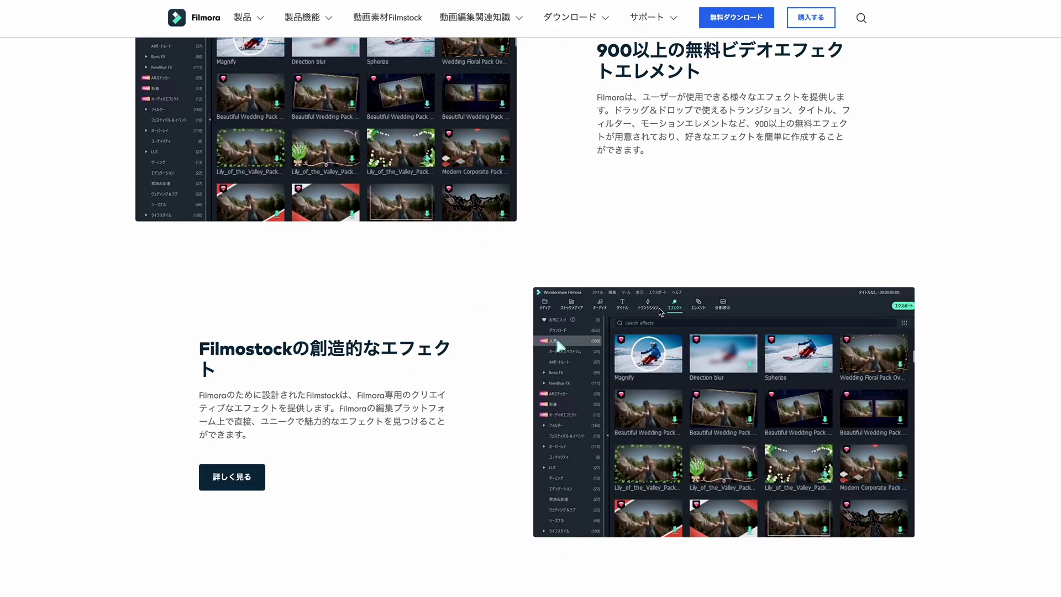
{"action": "scroll", "coordinate": [659, 312], "scroll_direction": "down", "scroll_amount": 5}
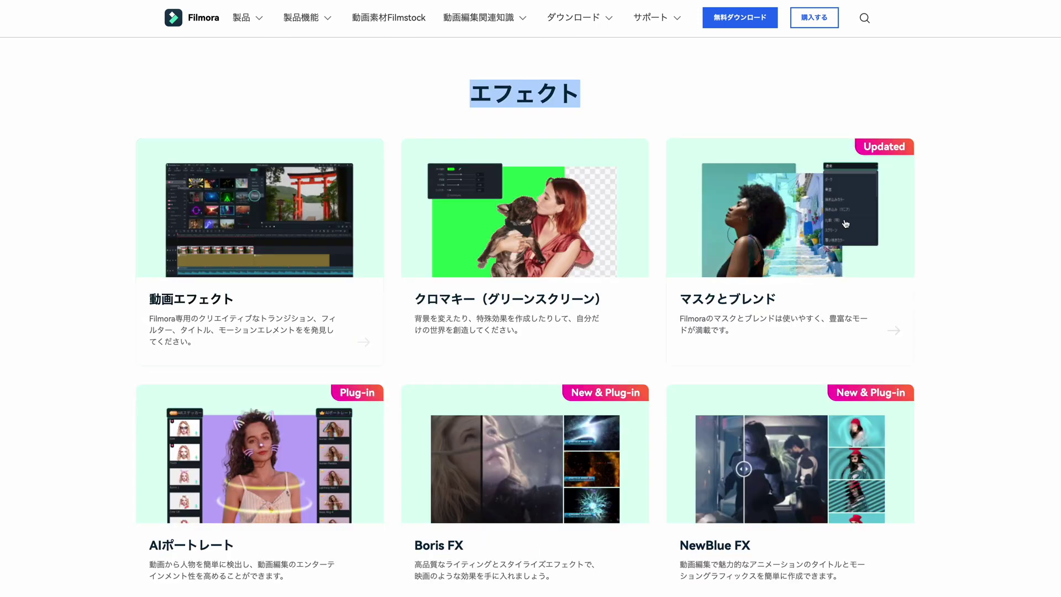
{"action": "left_click", "coordinate": [777, 242]}
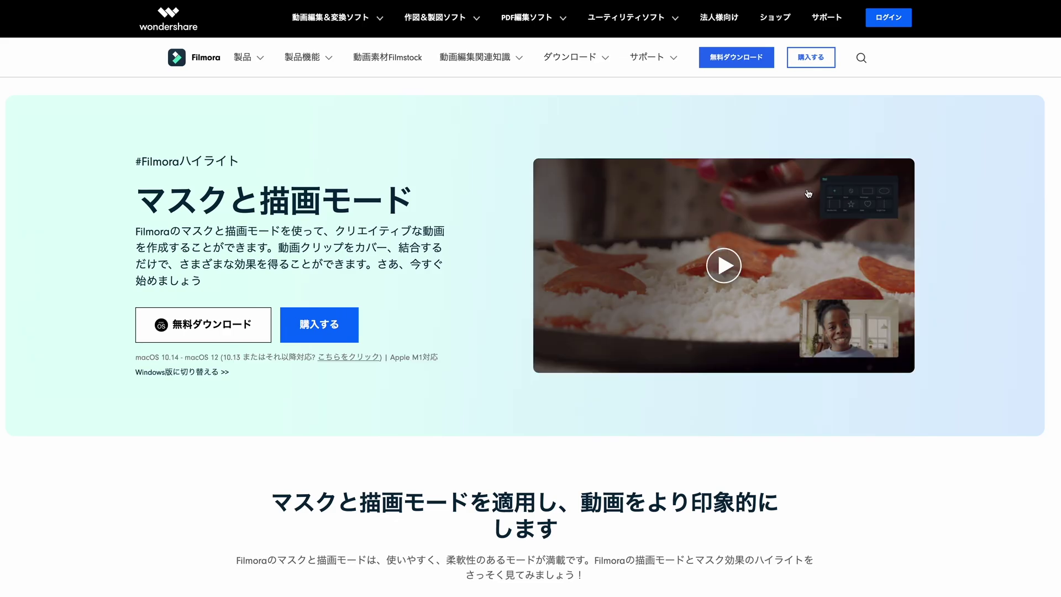
{"action": "scroll", "coordinate": [910, 225], "scroll_direction": "down", "scroll_amount": 8}
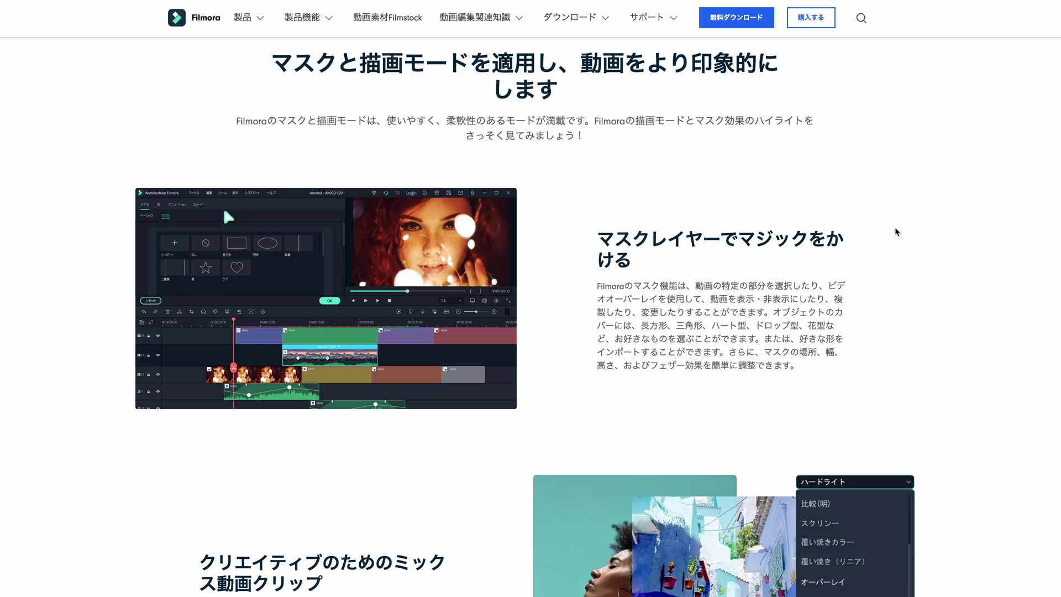
{"action": "scroll", "coordinate": [895, 230], "scroll_direction": "down", "scroll_amount": 3}
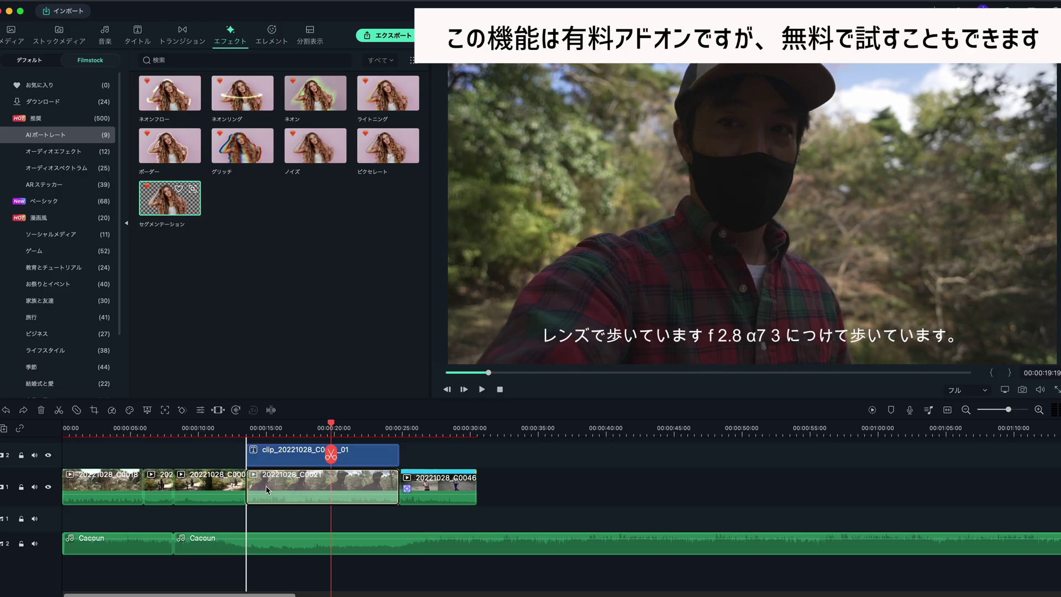
In Filmora, apply the セグメンテーション AI portrait effect to the 20221028_C0021 clip and play it back.
{"action": "left_click_drag", "start_coordinate": [266, 489], "coordinate": [267, 490]}
{"action": "key", "text": "space"}
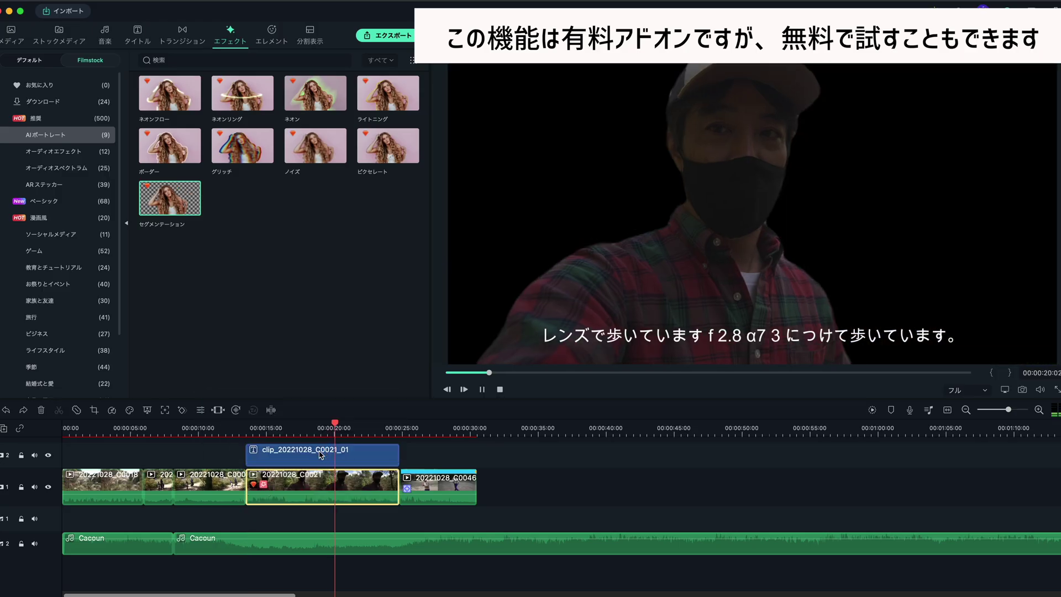
{"action": "key", "text": "space"}
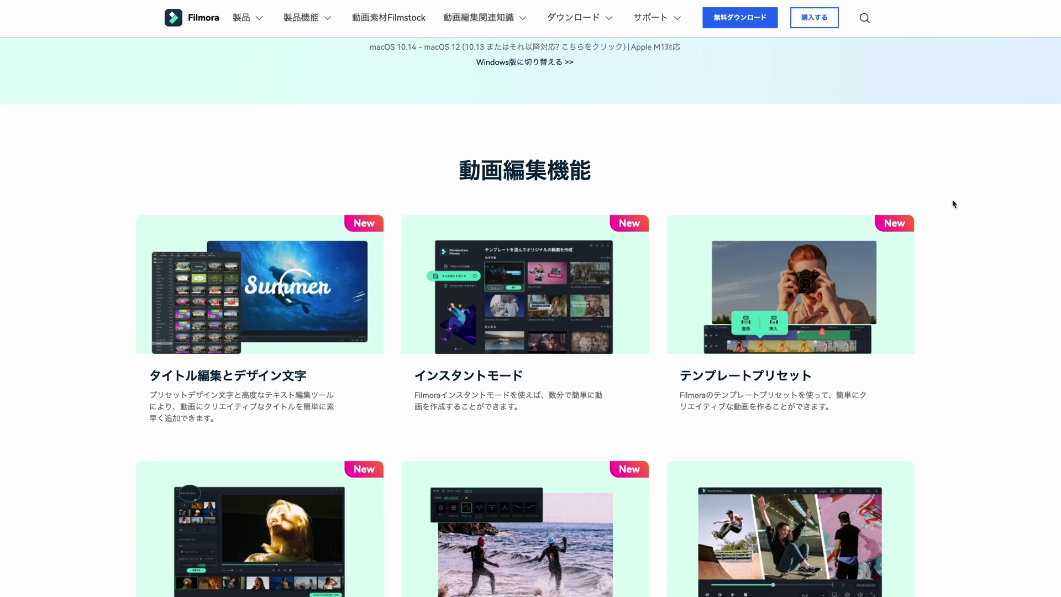
Review the editing features on the Filmora website, including HDR support, SRT file support and the オートモンタージュ page.
{"action": "scroll", "coordinate": [952, 204], "scroll_direction": "down", "scroll_amount": 2}
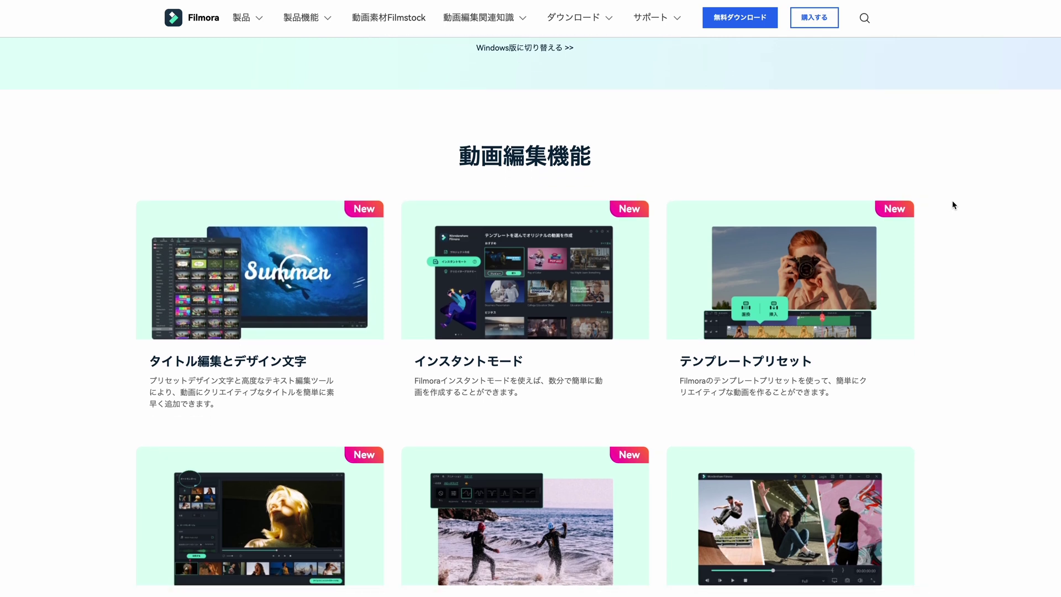
{"action": "scroll", "coordinate": [952, 205], "scroll_direction": "down", "scroll_amount": 1}
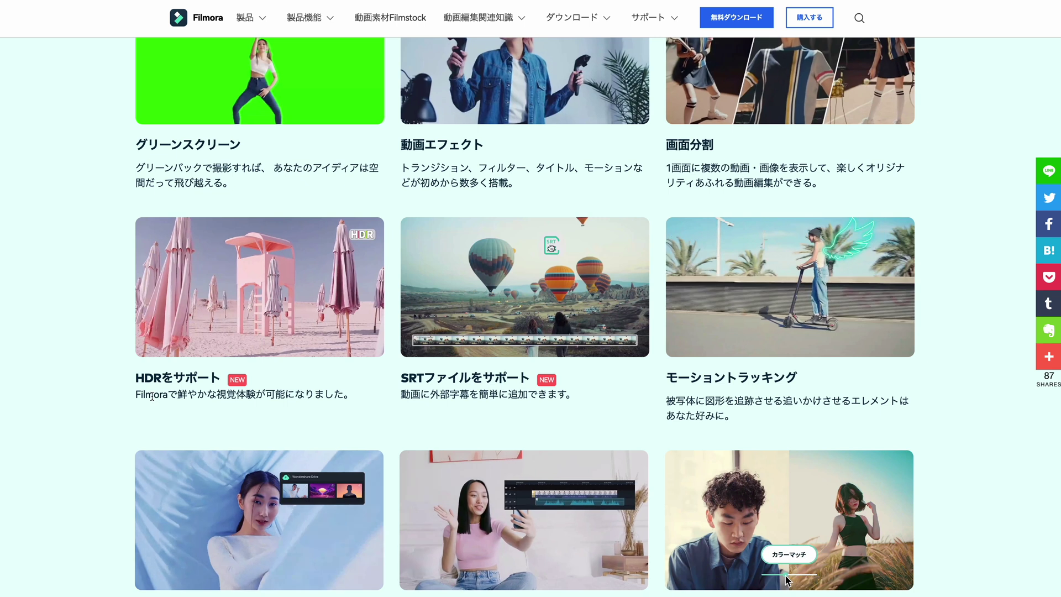
{"action": "triple_click", "coordinate": [177, 377]}
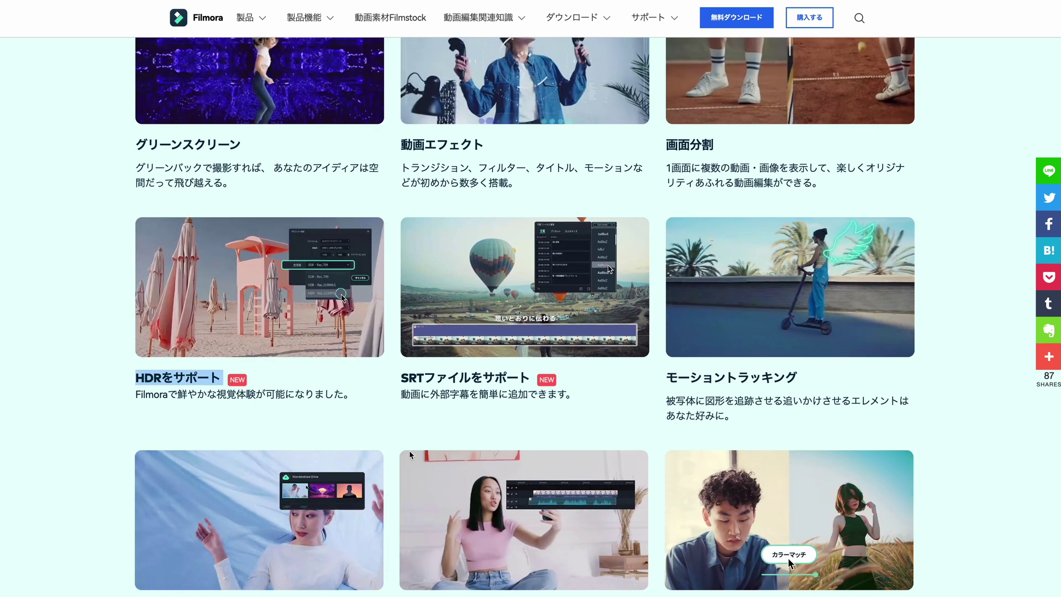
{"action": "left_click_drag", "start_coordinate": [400, 378], "coordinate": [578, 401]}
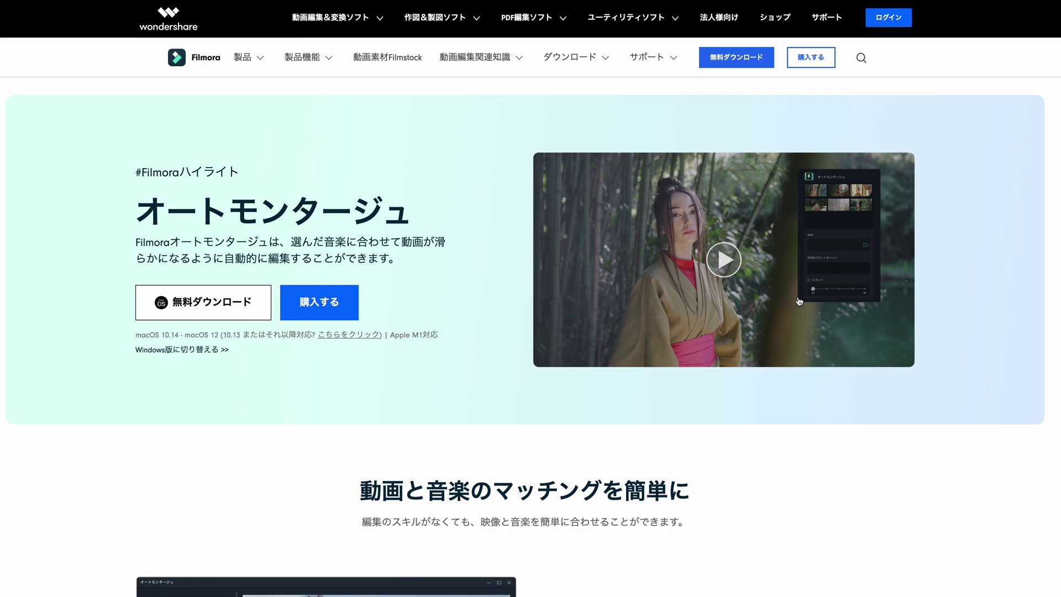
{"action": "scroll", "coordinate": [798, 301], "scroll_direction": "down", "scroll_amount": 5}
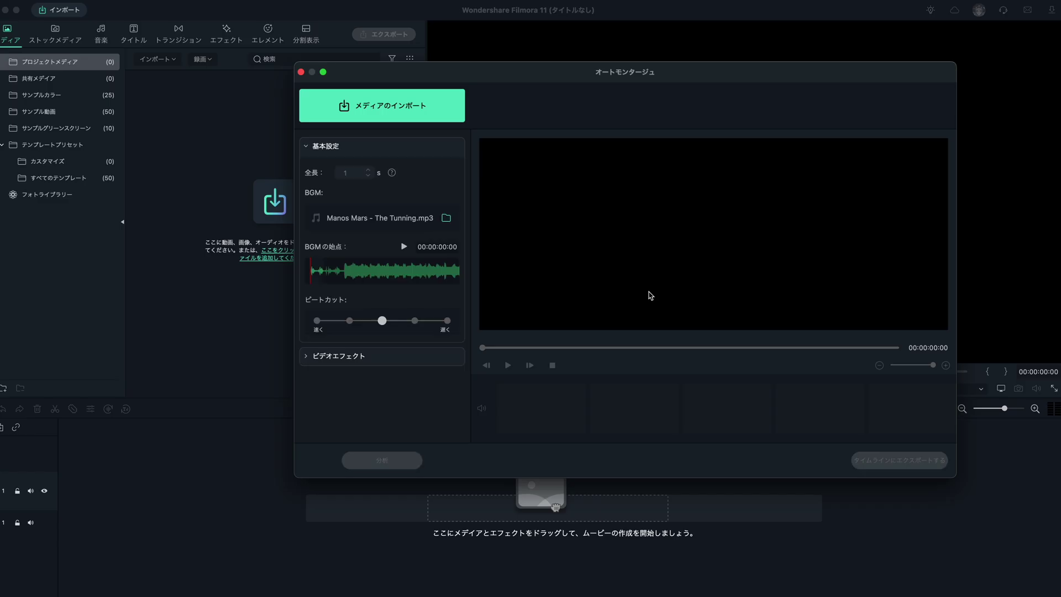
Import five clips, including VID_20221023_160144_00_019.mp4 and VID_20221023_165028_00_040.mp4, into Filmora's Auto Montage and start the analysis.
{"action": "left_click", "coordinate": [384, 108]}
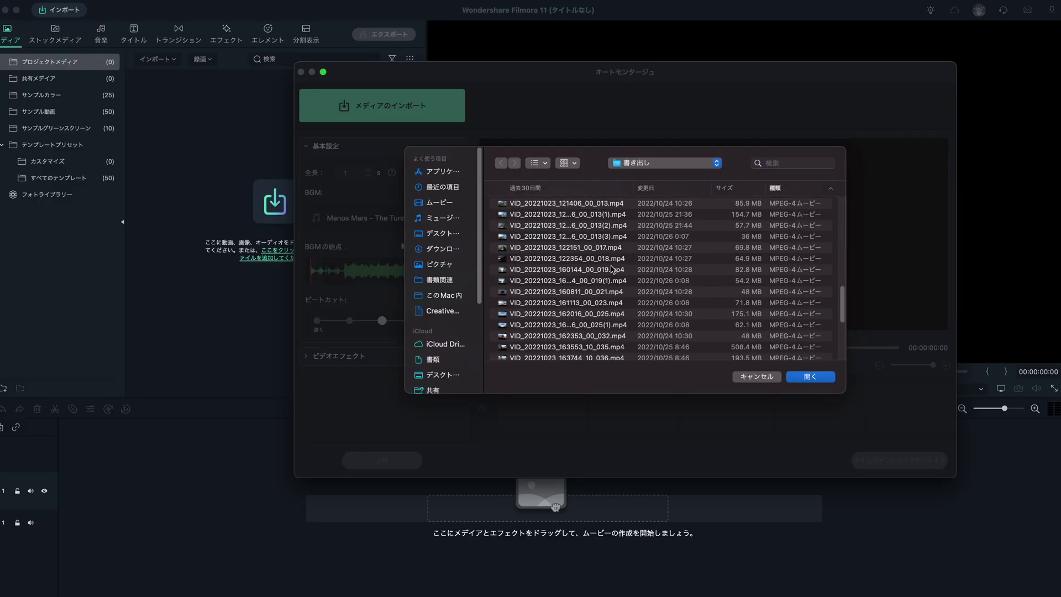
{"action": "left_click", "coordinate": [585, 270]}
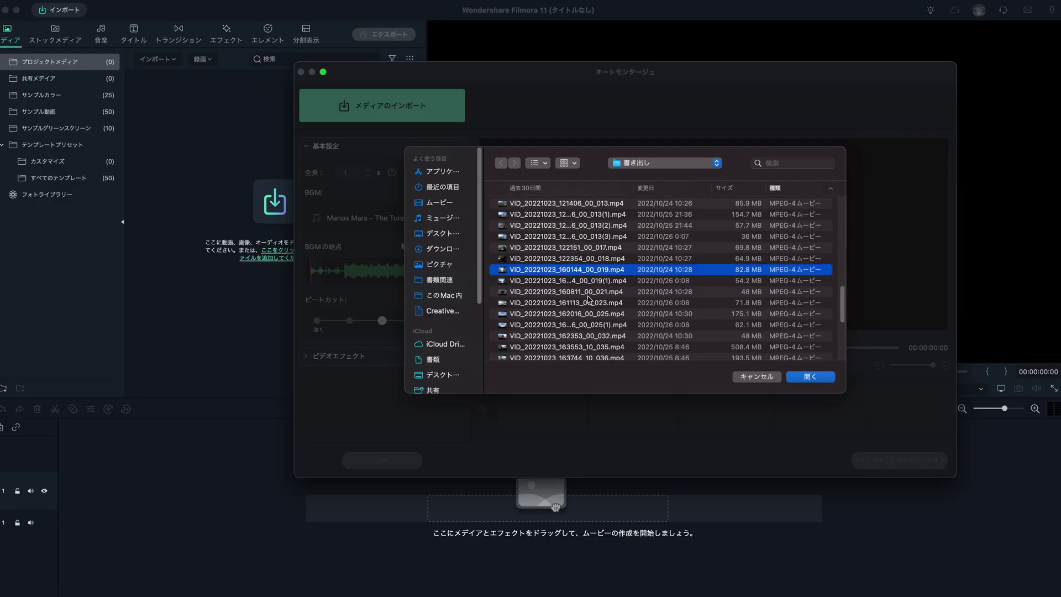
{"action": "scroll", "coordinate": [586, 271], "scroll_direction": "down", "scroll_amount": 2}
{"action": "left_click", "coordinate": [584, 326], "text": "super"}
{"action": "left_click", "coordinate": [584, 227], "text": "super"}
{"action": "scroll", "coordinate": [567, 355], "scroll_direction": "up", "scroll_amount": 1}
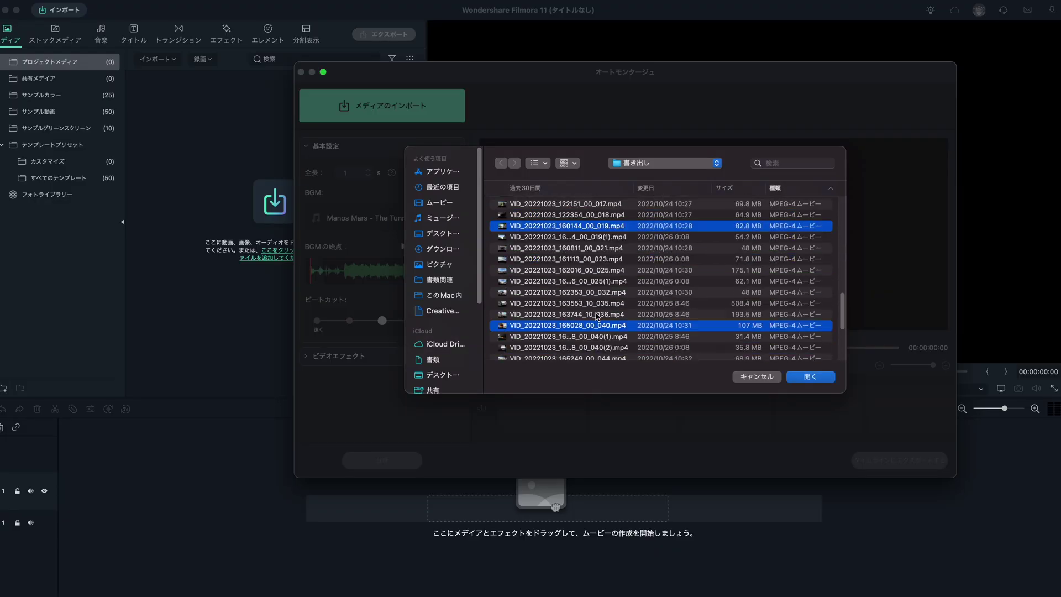
{"action": "left_click", "coordinate": [796, 376]}
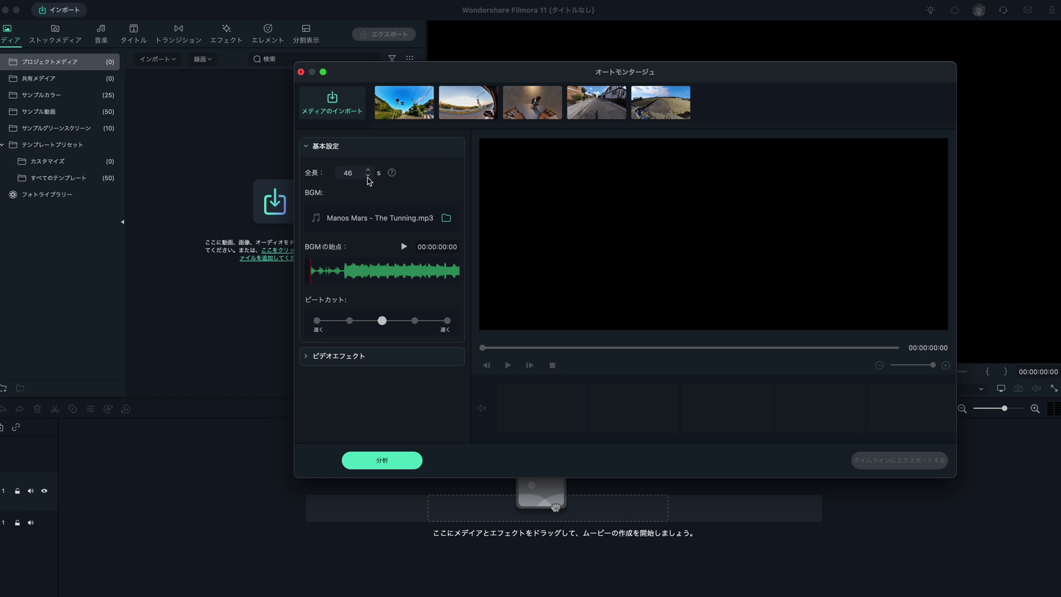
{"action": "left_click", "coordinate": [385, 453]}
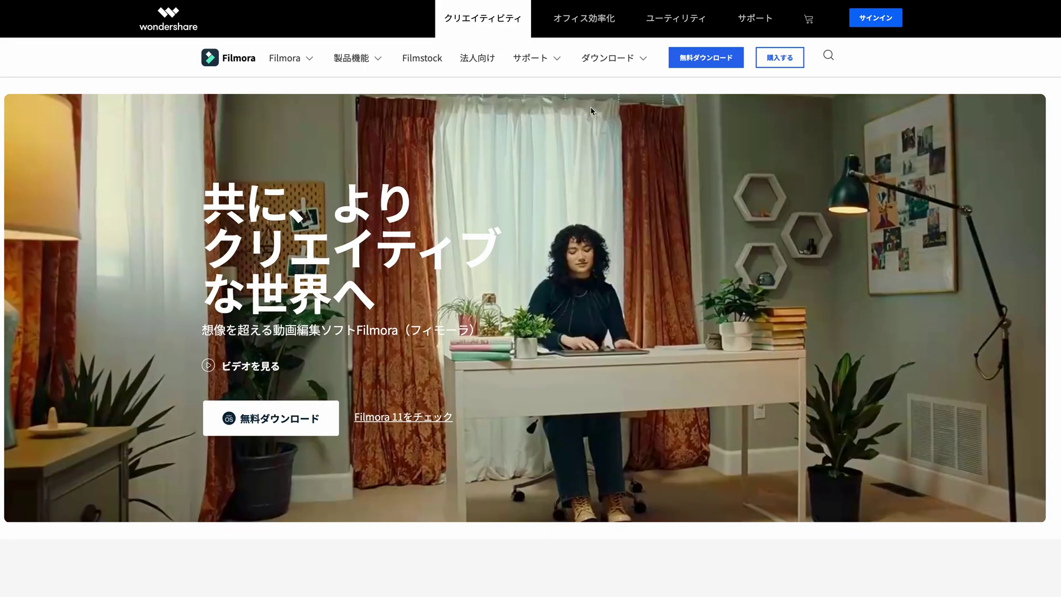
Look through the version 11.3 new features and the platform overview on the Filmora website's home page.
{"action": "scroll", "coordinate": [796, 216], "scroll_direction": "down", "scroll_amount": 8}
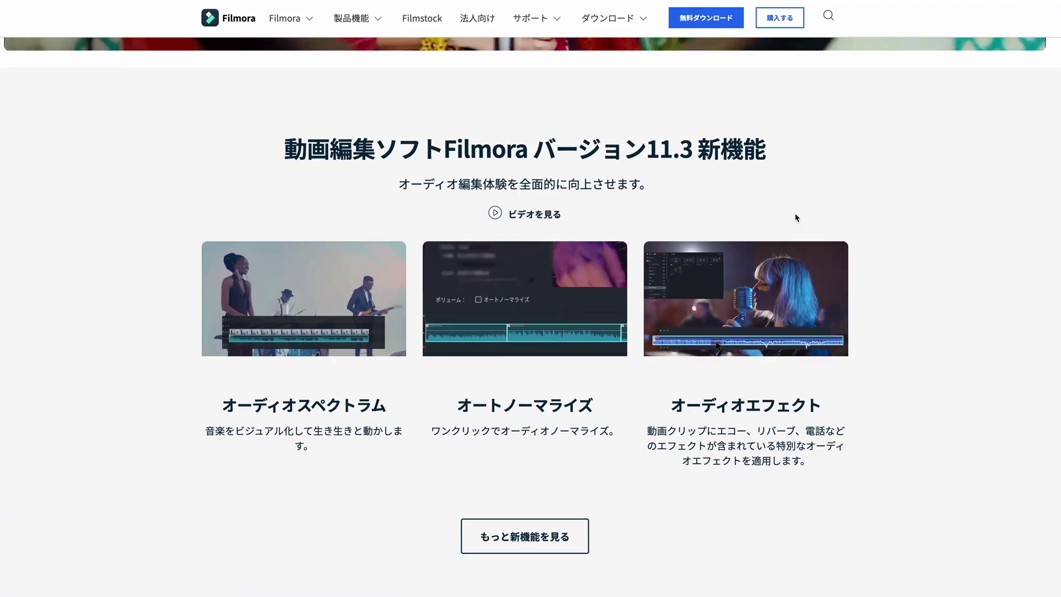
{"action": "scroll", "coordinate": [796, 216], "scroll_direction": "down", "scroll_amount": 8}
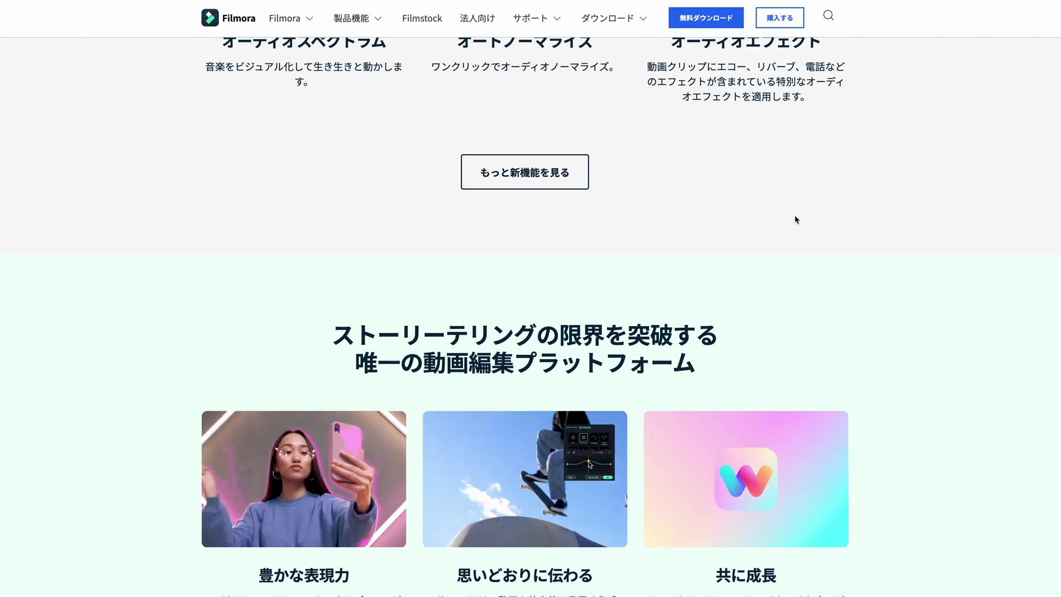
{"action": "scroll", "coordinate": [796, 220], "scroll_direction": "down", "scroll_amount": 1}
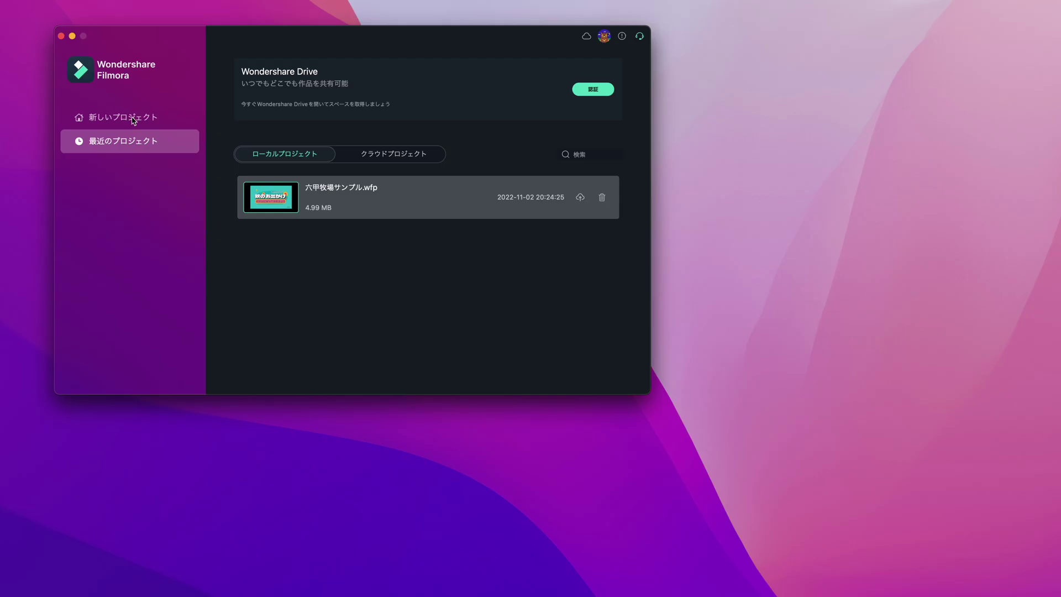
In Filmora, look at the new project page, the media import dialog, and the stock media and music libraries.
{"action": "left_click", "coordinate": [133, 117]}
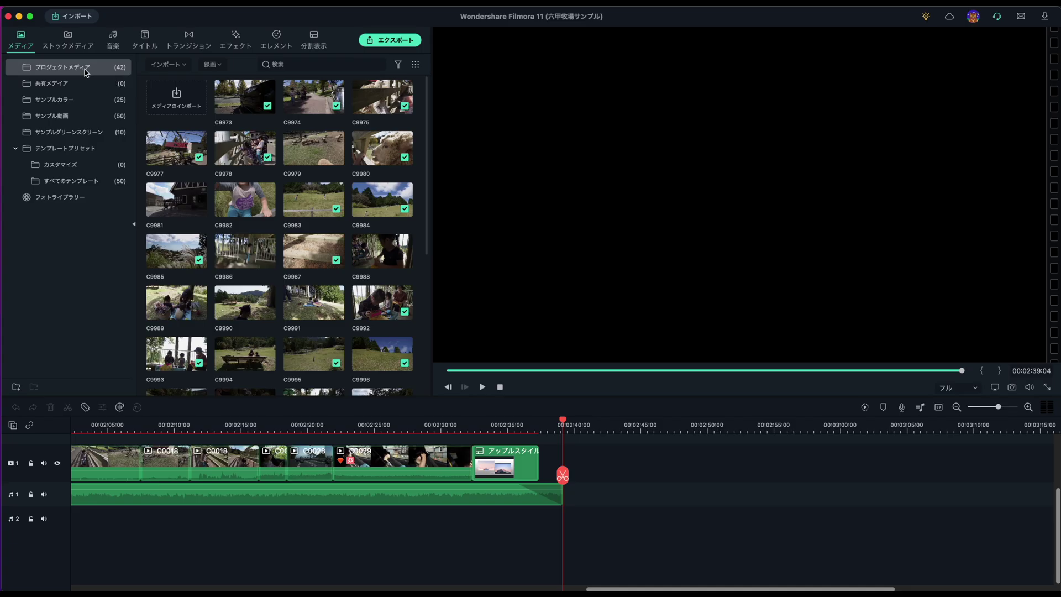
{"action": "key", "text": "super+i"}
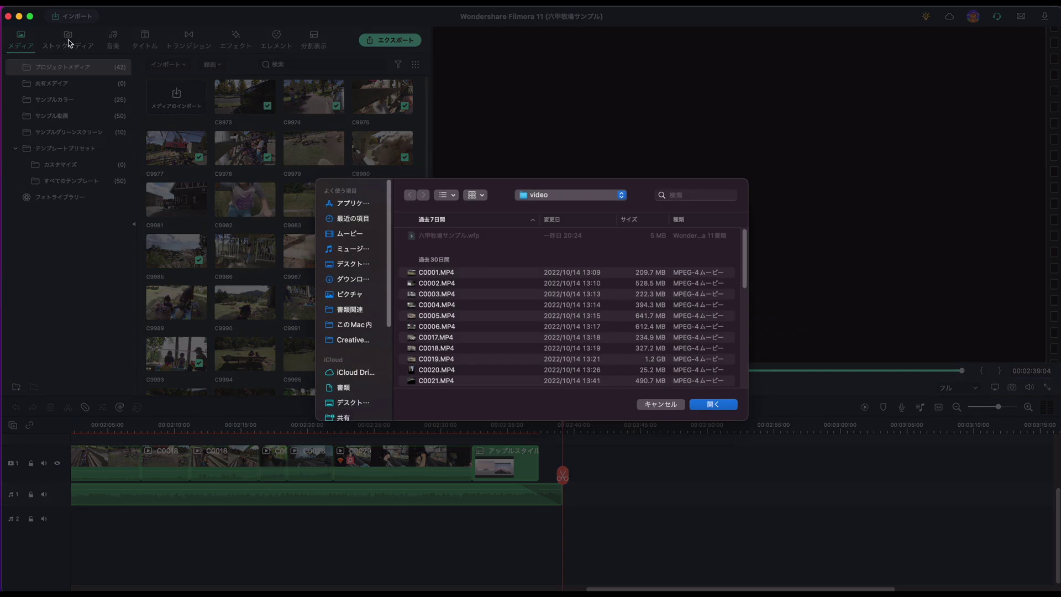
{"action": "left_click", "coordinate": [648, 404]}
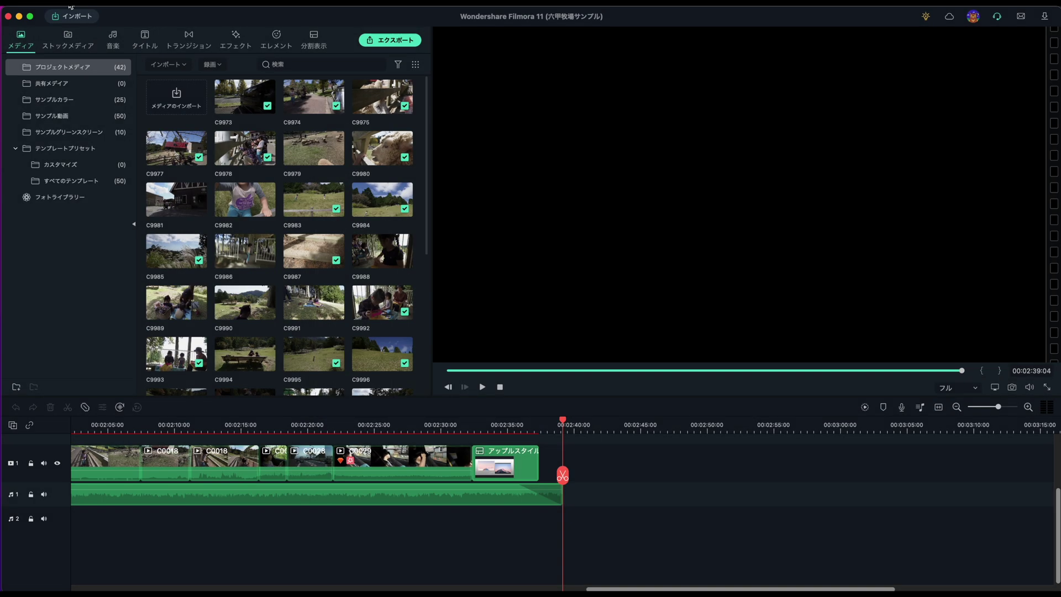
{"action": "left_click", "coordinate": [68, 45]}
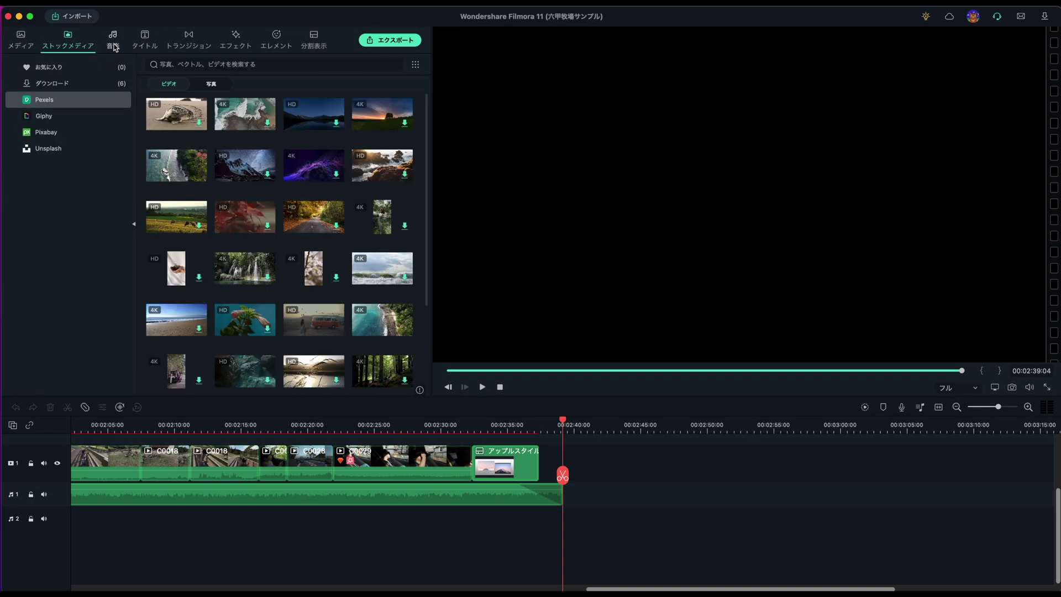
{"action": "left_click", "coordinate": [113, 47]}
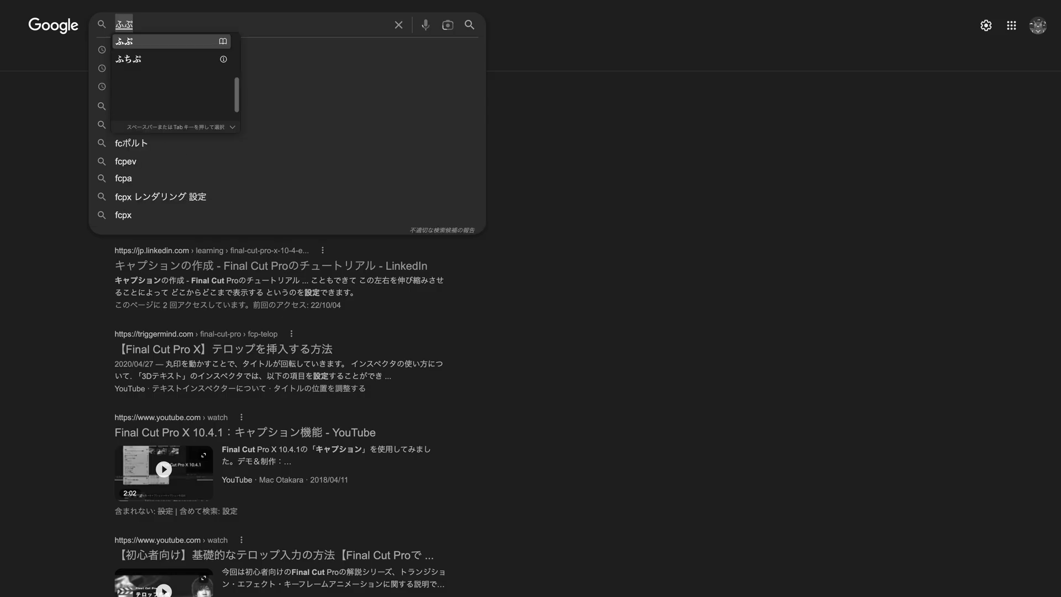
Search Google for "fcp キャプション 設定".
{"action": "type", "text": "fc"}
{"action": "type", "text": "p キャプs"}
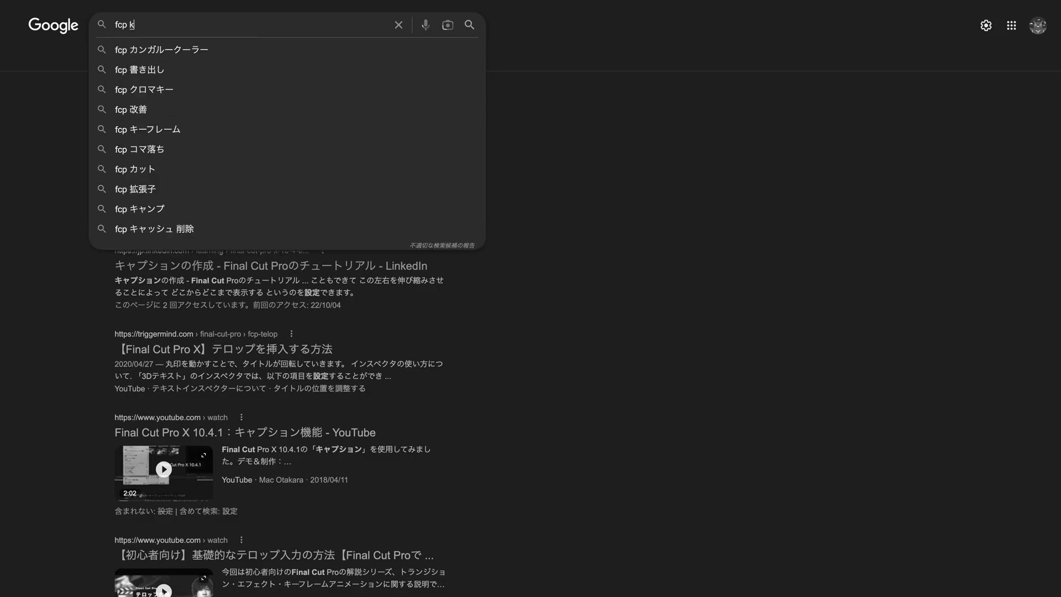
{"action": "type", "text": "hon"}
{"action": "key", "text": "Return"}
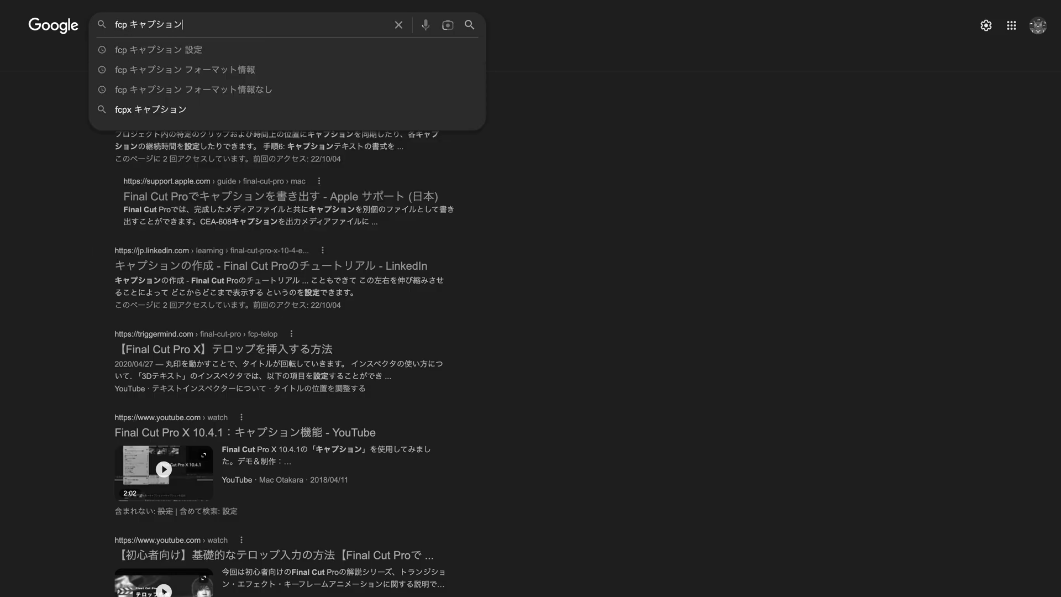
{"action": "left_click", "coordinate": [133, 50]}
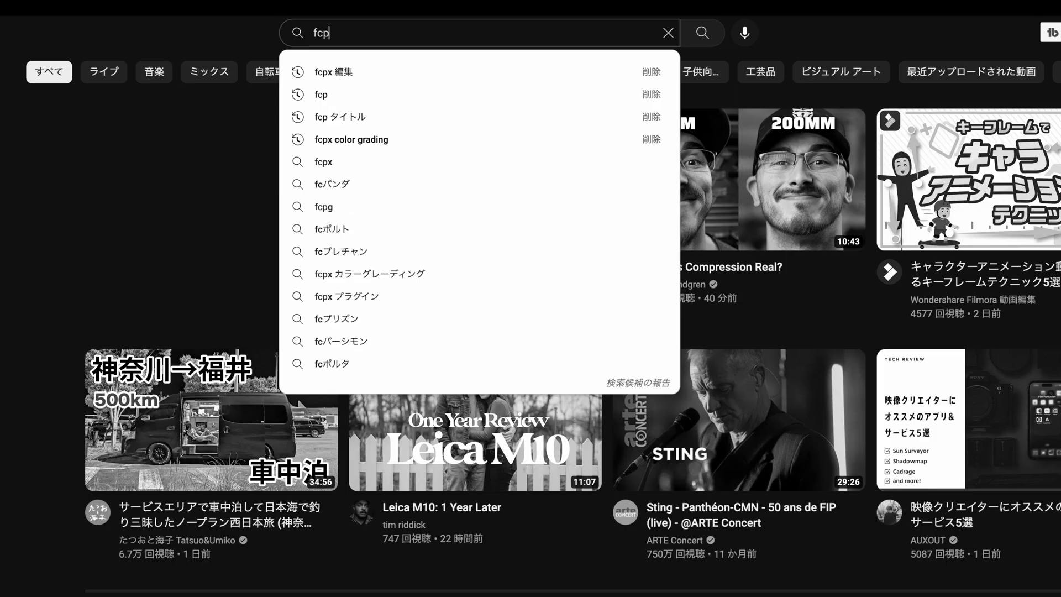
Search YouTube for "fcp キャプション" and look through the video results.
{"action": "type", "text": "p きゃプション"}
{"action": "key", "text": "Return"}
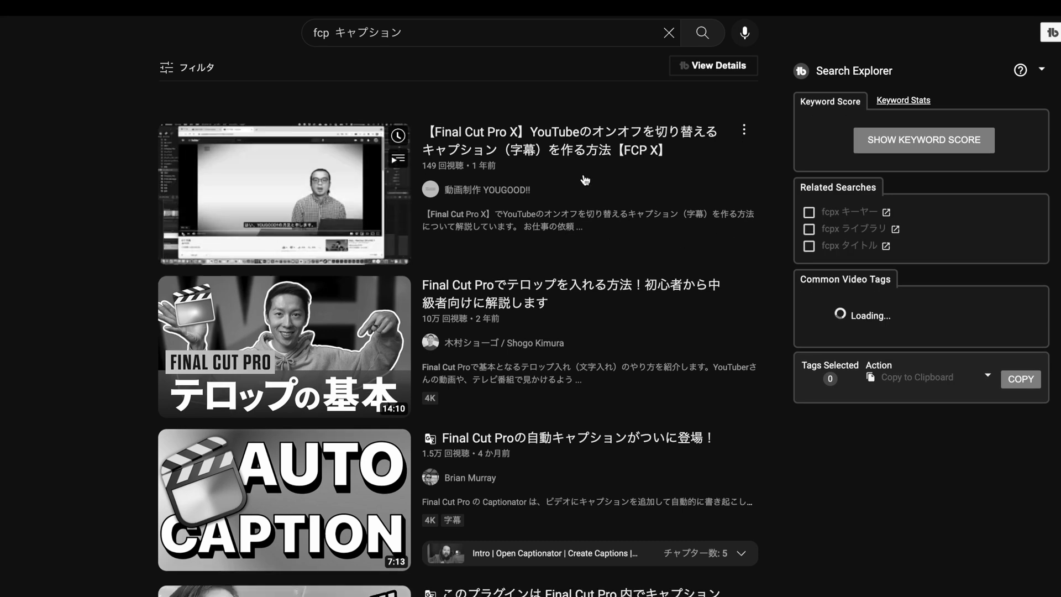
{"action": "scroll", "coordinate": [615, 261], "scroll_direction": "down", "scroll_amount": 6}
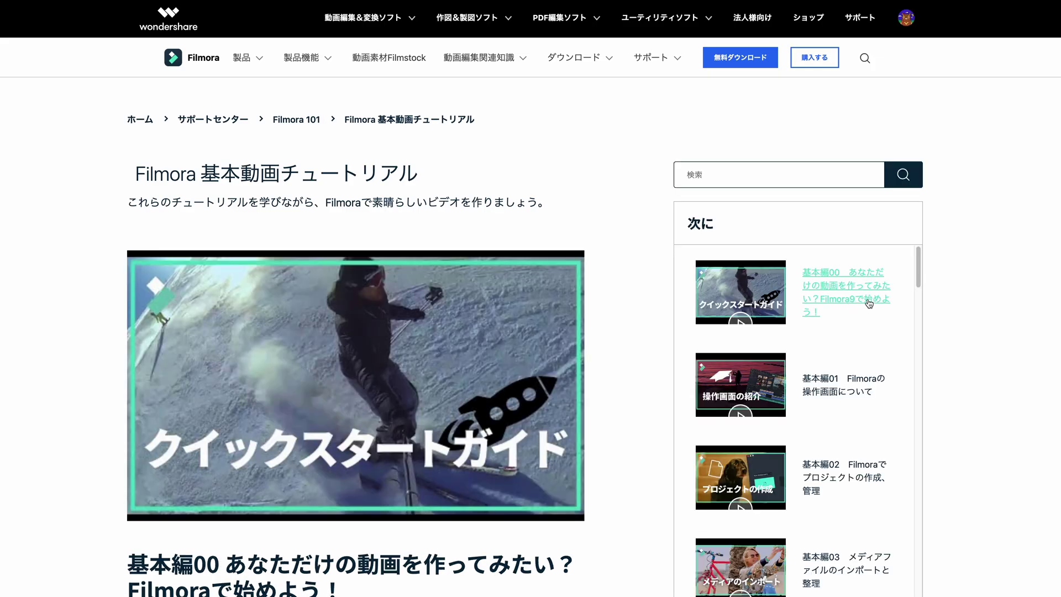
Look over the Filmora 基本動画チュートリアル page on the Filmora website, including its lesson list.
{"action": "scroll", "coordinate": [971, 255], "scroll_direction": "down", "scroll_amount": 3}
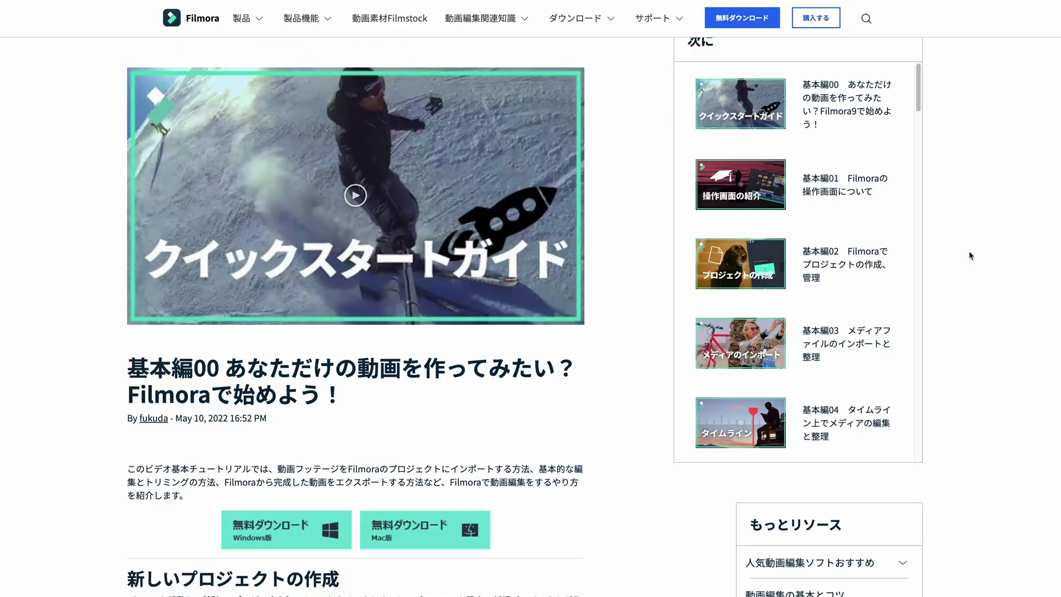
Look over the Wondershare Filmora 動画講座＆スタートアップガイド page, including its category headings and basic tutorial cards.
{"action": "scroll", "coordinate": [969, 251], "scroll_direction": "down", "scroll_amount": 4}
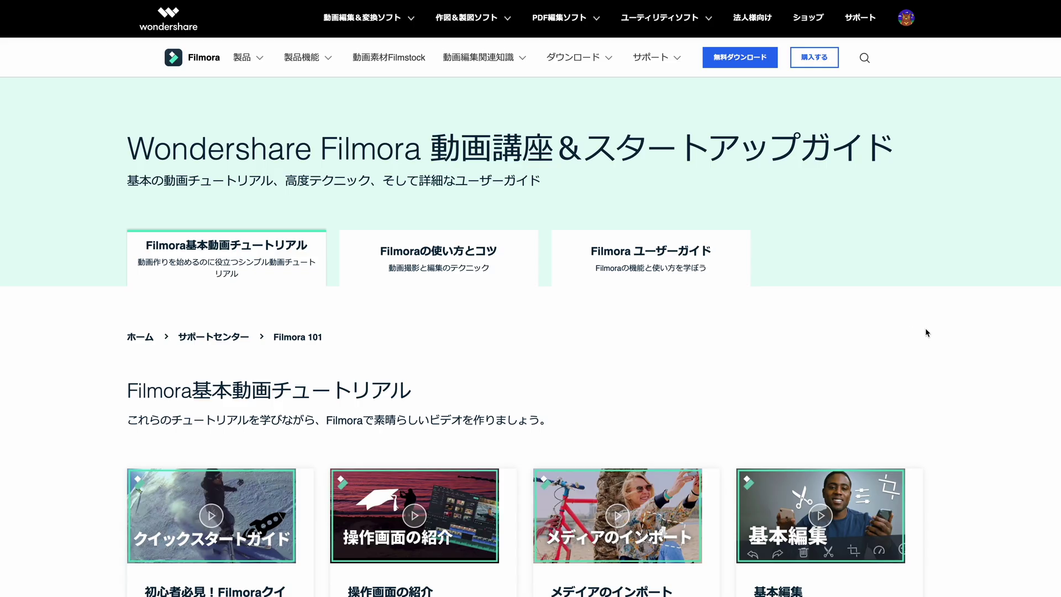
{"action": "scroll", "coordinate": [939, 332], "scroll_direction": "down", "scroll_amount": 1}
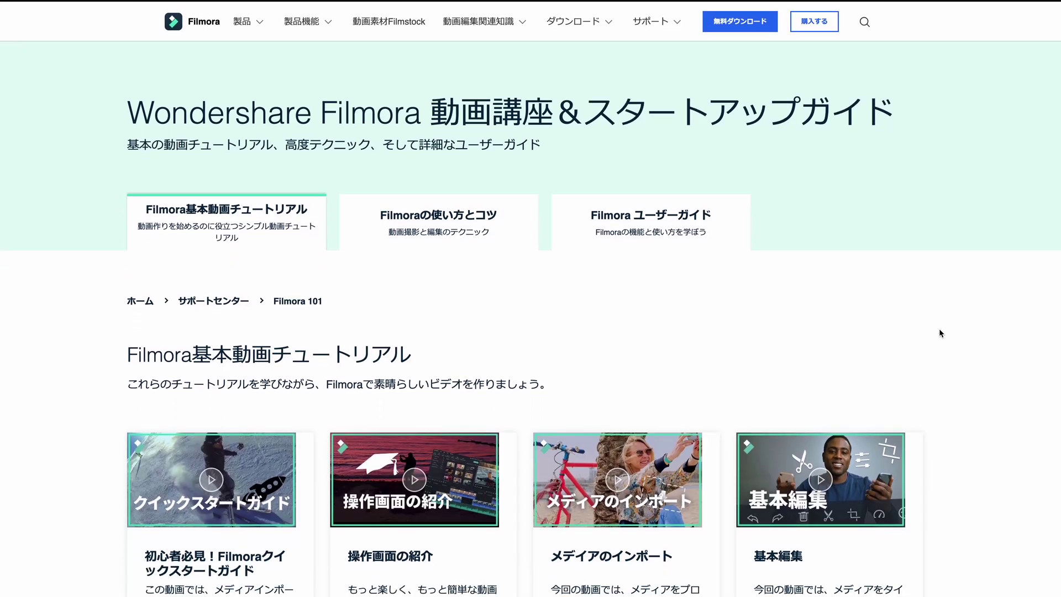
{"action": "scroll", "coordinate": [939, 333], "scroll_direction": "down", "scroll_amount": 2}
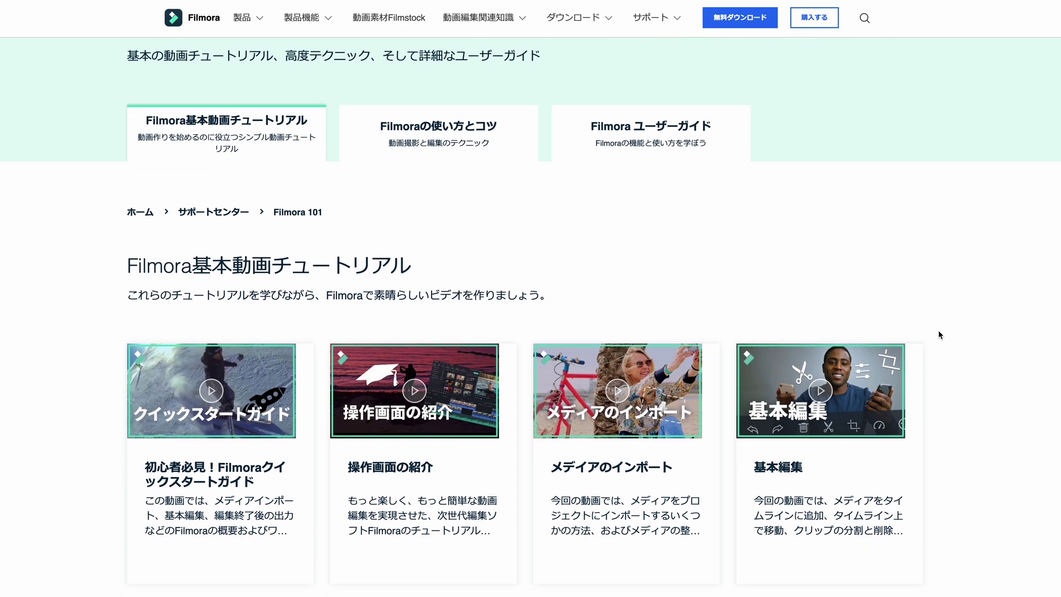
{"action": "scroll", "coordinate": [939, 335], "scroll_direction": "down", "scroll_amount": 5}
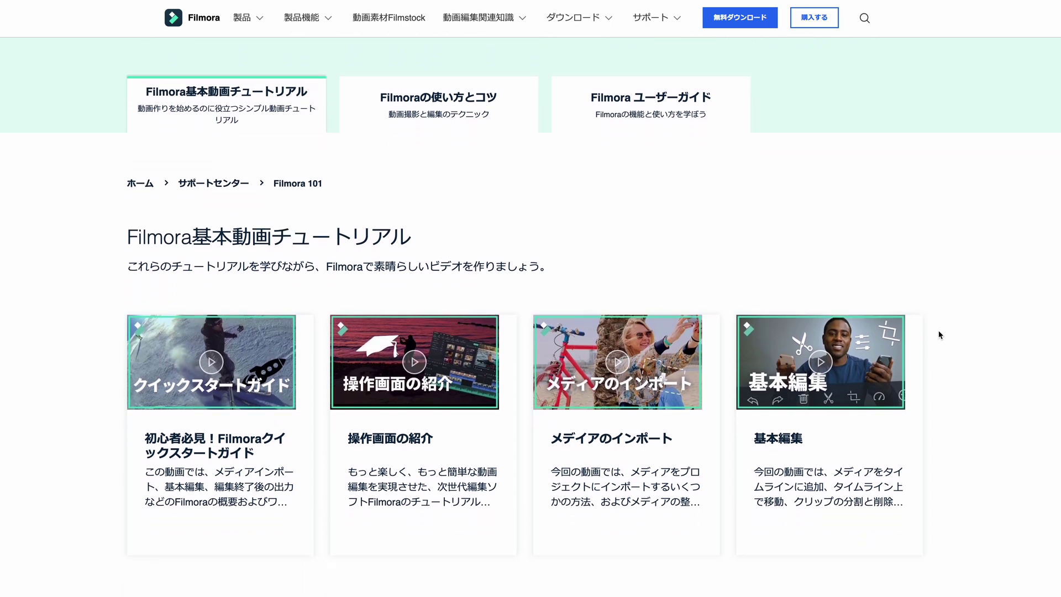
{"action": "scroll", "coordinate": [938, 331], "scroll_direction": "down", "scroll_amount": 3}
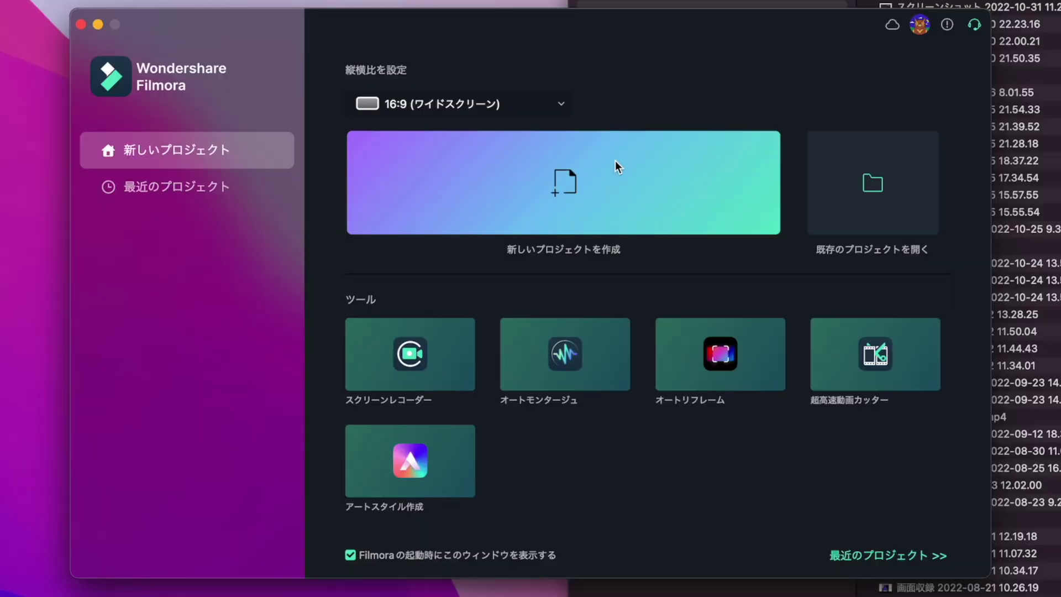
In Filmora, try the 1:1 (Instagram) aspect ratio, return to 16:9 (ワイドスクリーン), and create a new project.
{"action": "left_click", "coordinate": [480, 105]}
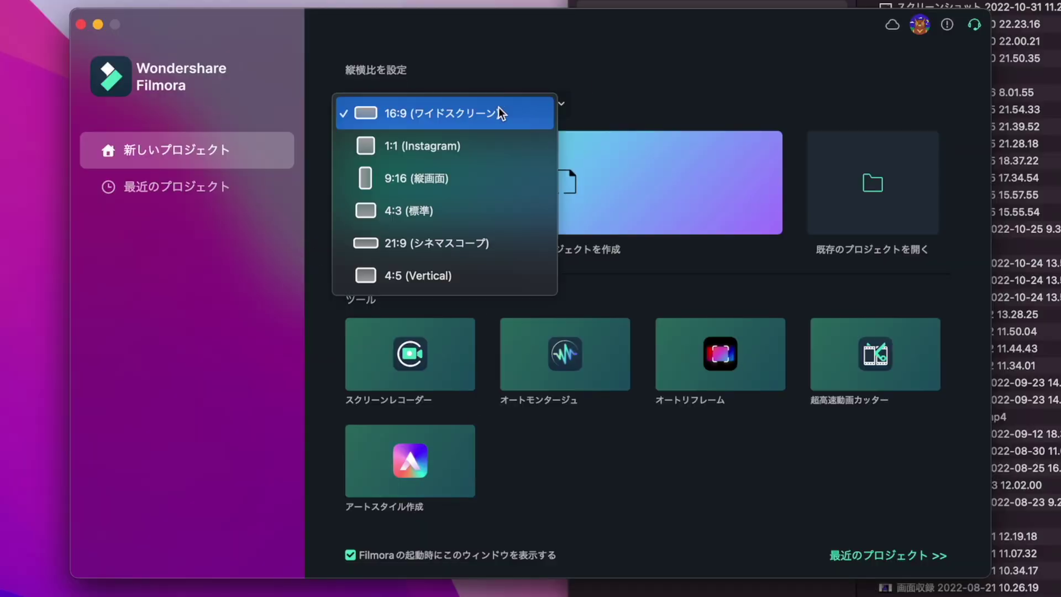
{"action": "left_click", "coordinate": [456, 142]}
{"action": "left_click", "coordinate": [443, 109]}
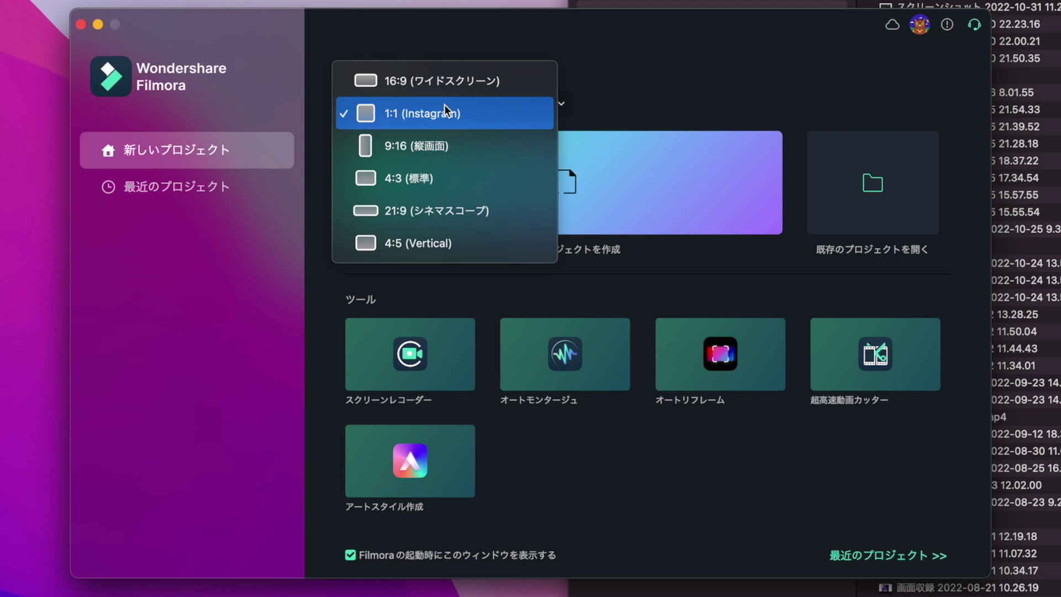
{"action": "left_click", "coordinate": [433, 80]}
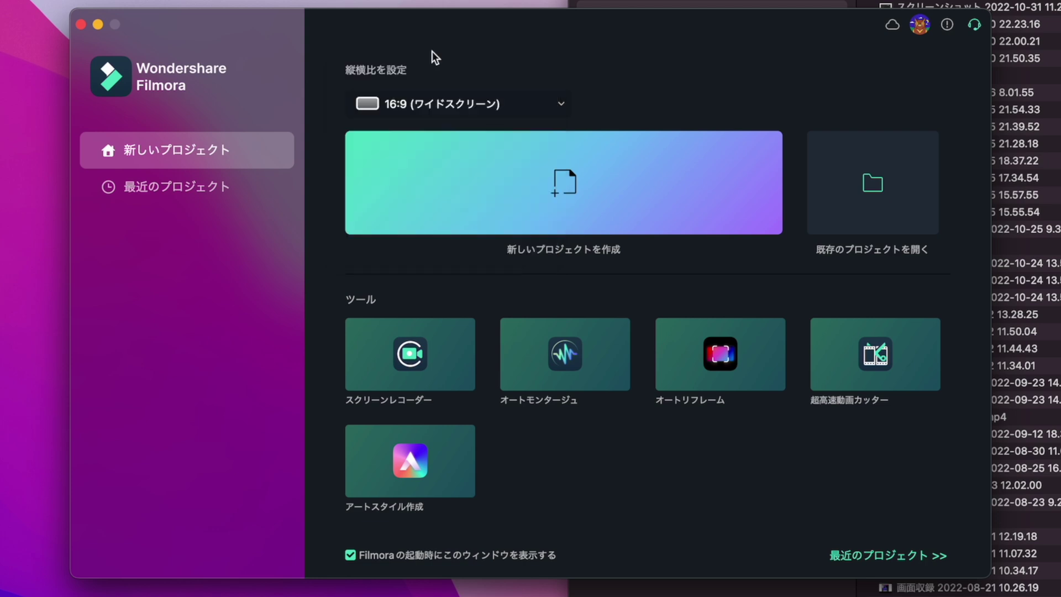
{"action": "left_click", "coordinate": [457, 210]}
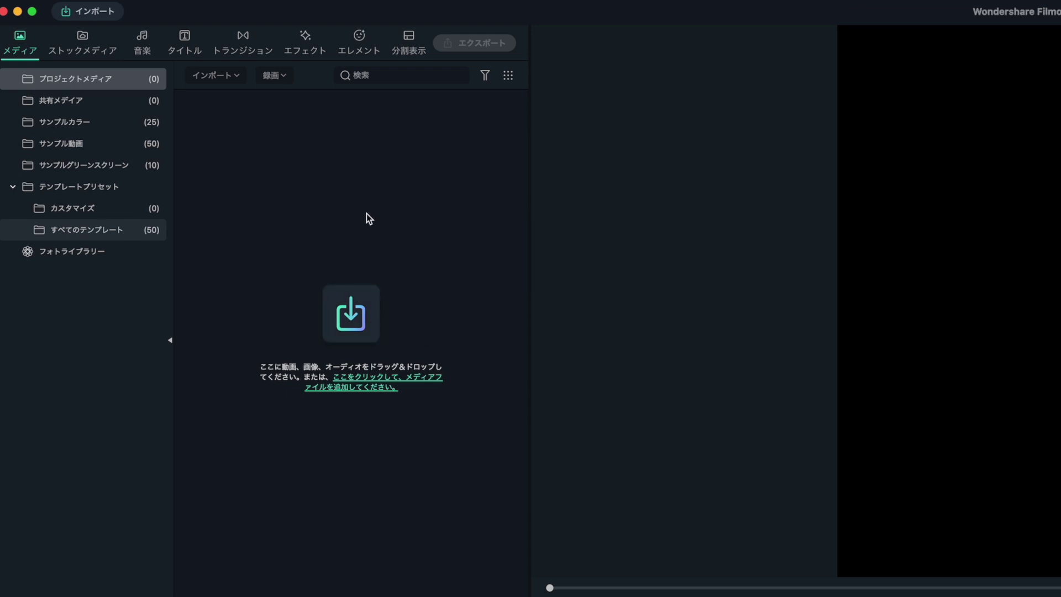
Preview a coastal clip from the stock media and look through the Filmstock and default title templates.
{"action": "left_click", "coordinate": [110, 58]}
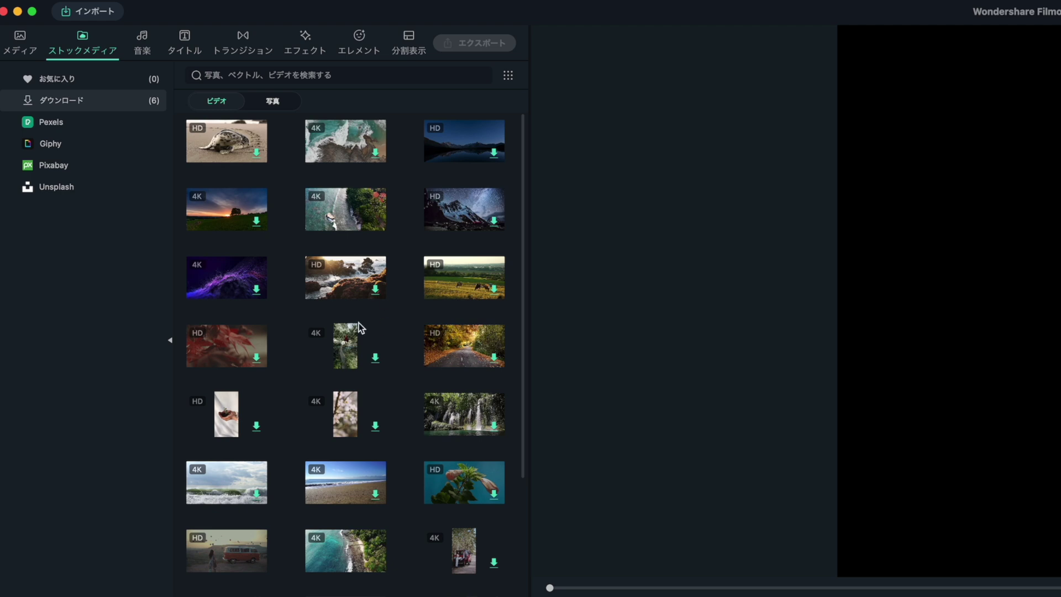
{"action": "left_click", "coordinate": [346, 226]}
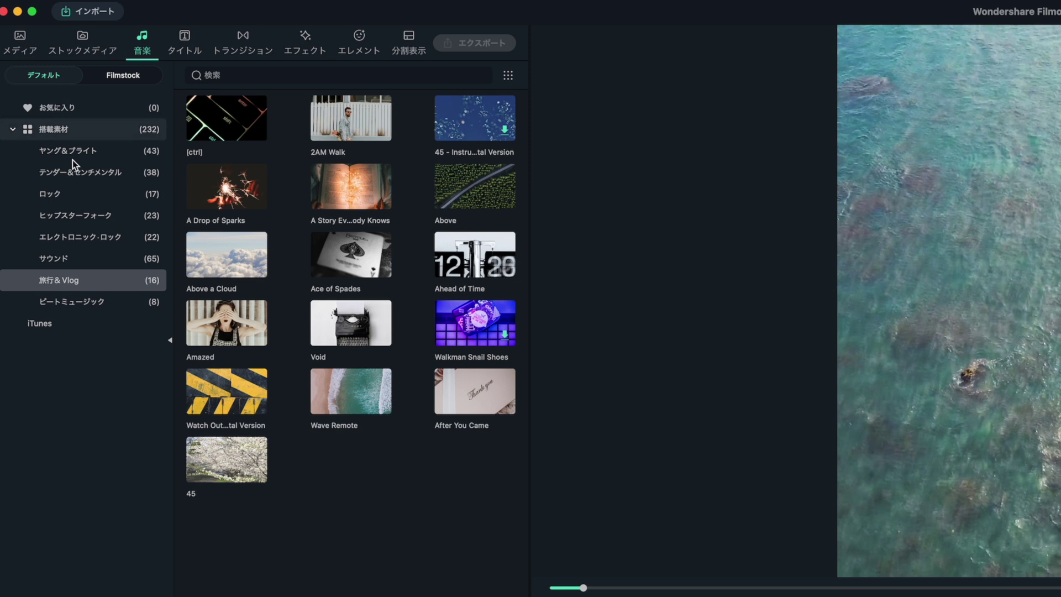
{"action": "left_click", "coordinate": [184, 43]}
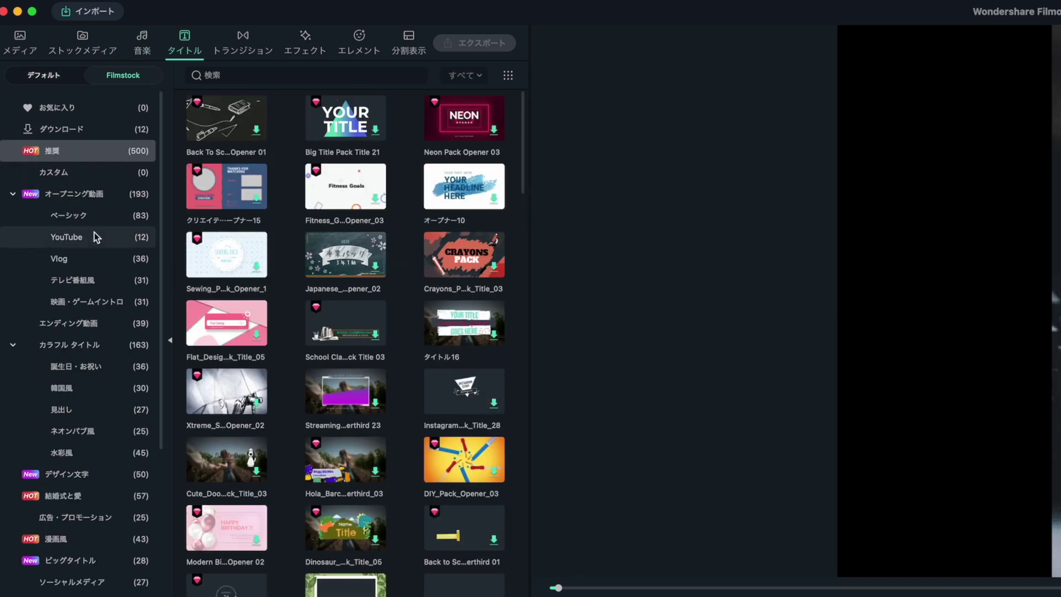
{"action": "left_click", "coordinate": [49, 78]}
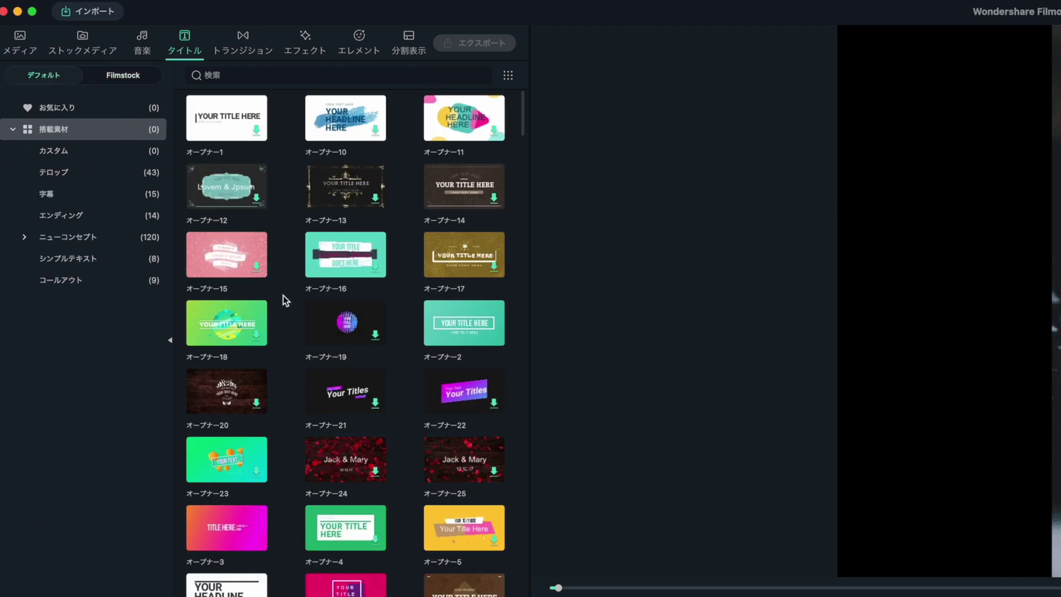
{"action": "scroll", "coordinate": [341, 393], "scroll_direction": "down", "scroll_amount": 1}
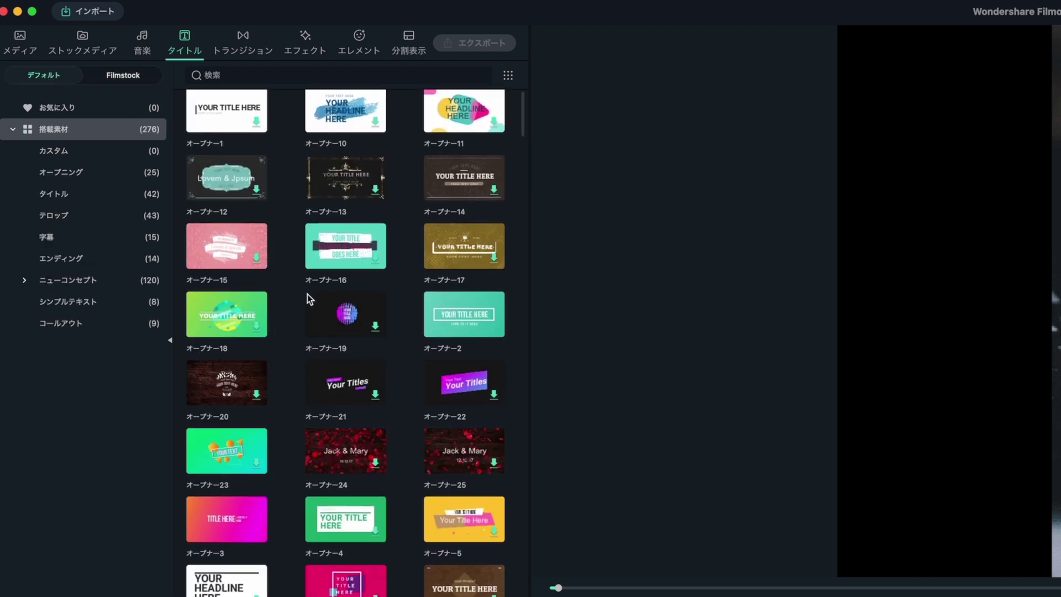
{"action": "scroll", "coordinate": [309, 298], "scroll_direction": "down", "scroll_amount": 10}
{"action": "scroll", "coordinate": [328, 343], "scroll_direction": "up", "scroll_amount": 15}
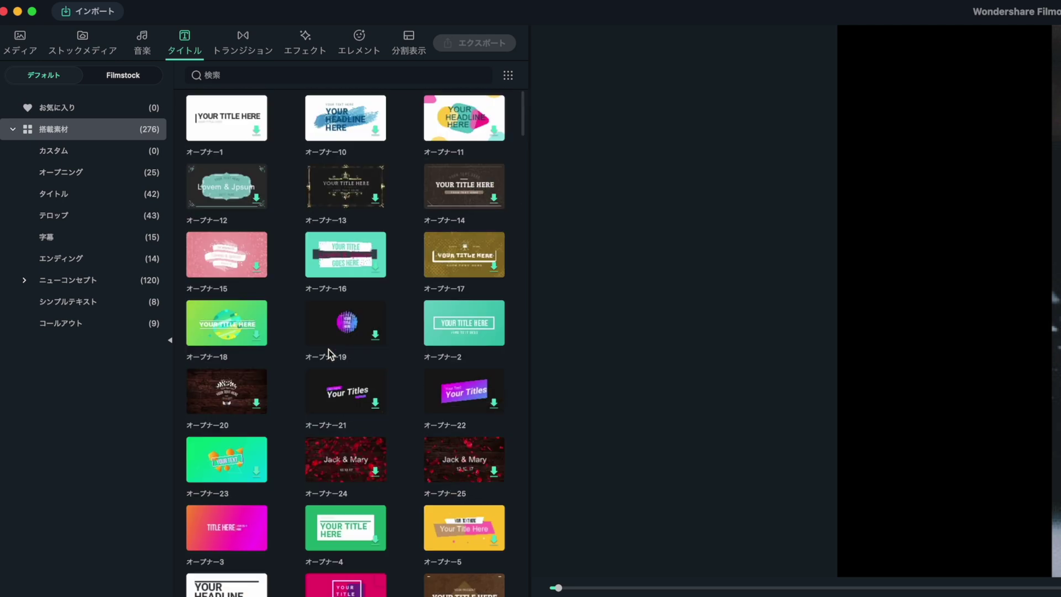
{"action": "scroll", "coordinate": [330, 349], "scroll_direction": "down", "scroll_amount": 12}
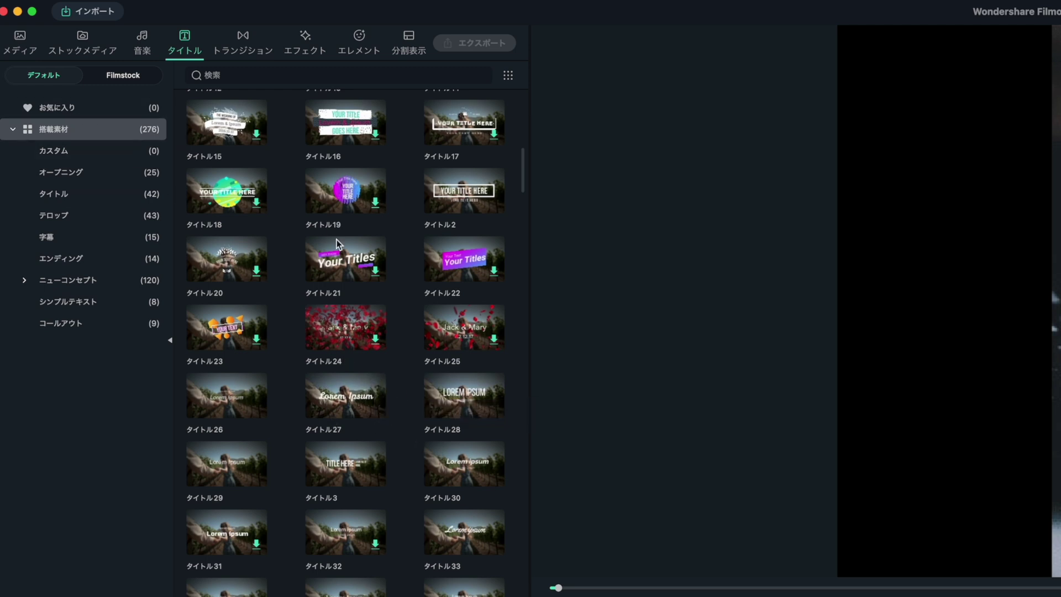
Look through the Filmstock and default collections of transitions and effects.
{"action": "left_click", "coordinate": [244, 53]}
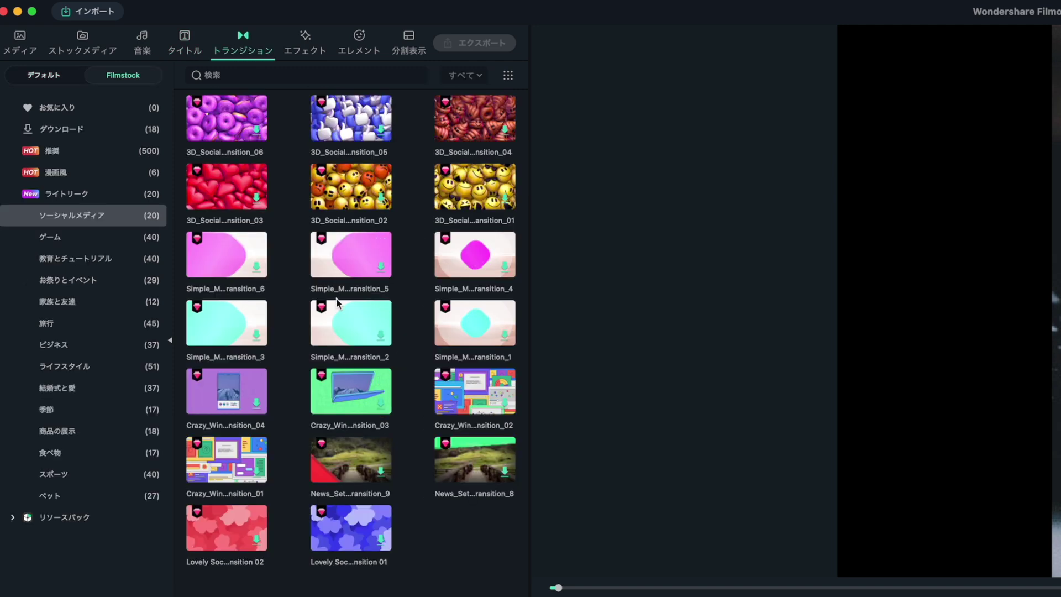
{"action": "left_click", "coordinate": [13, 75]}
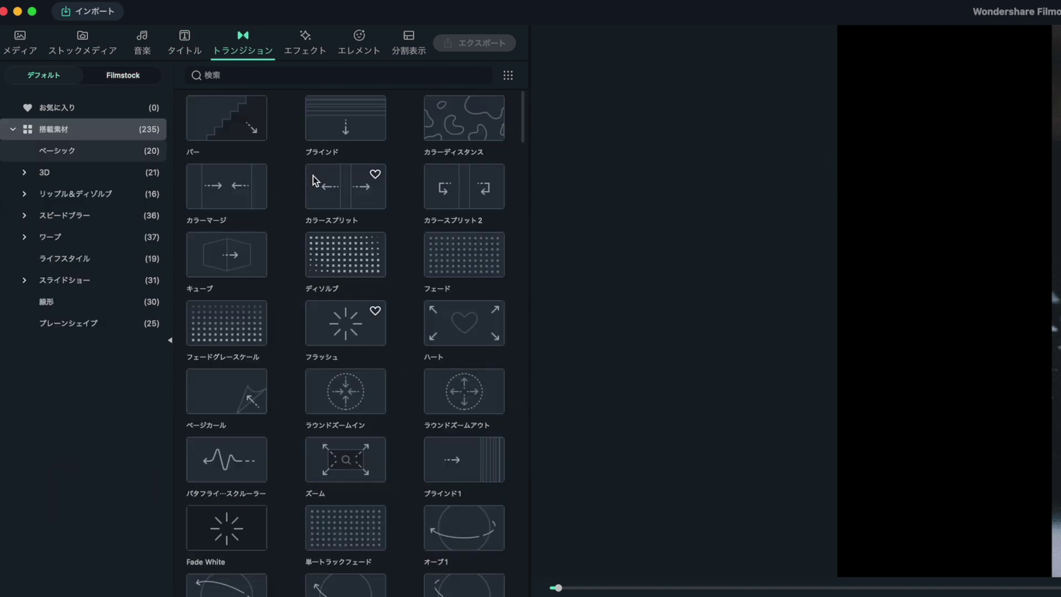
{"action": "left_click", "coordinate": [313, 53]}
{"action": "scroll", "coordinate": [414, 325], "scroll_direction": "down", "scroll_amount": 5}
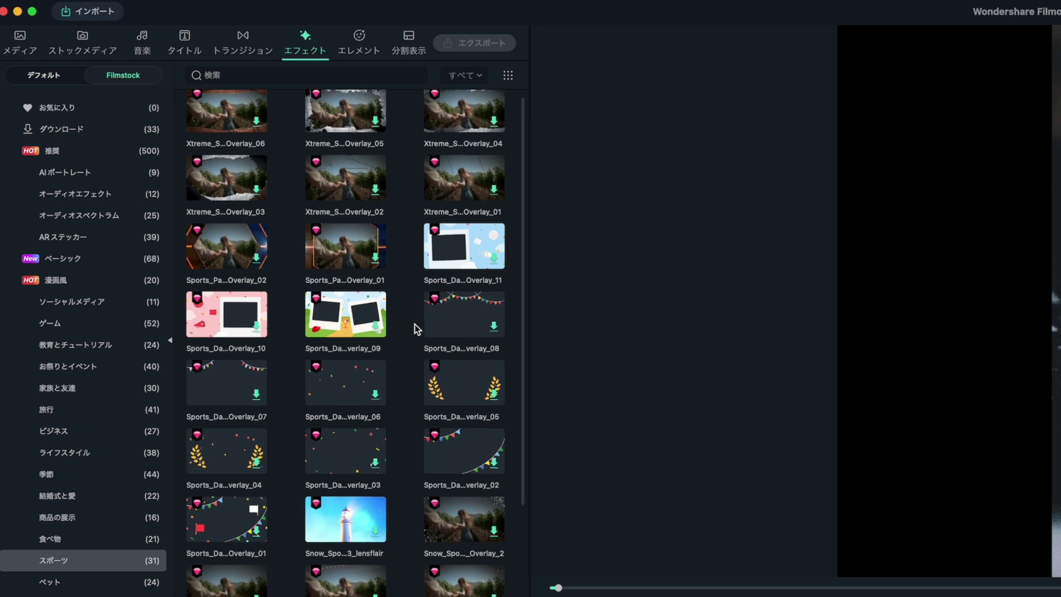
{"action": "left_click", "coordinate": [44, 75]}
{"action": "scroll", "coordinate": [360, 294], "scroll_direction": "down", "scroll_amount": 15}
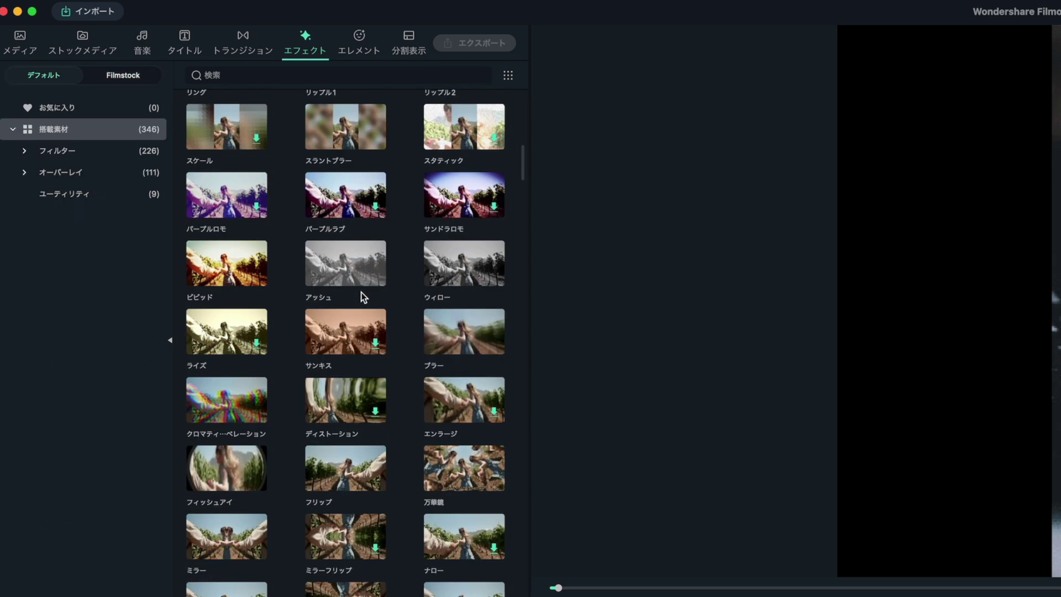
{"action": "scroll", "coordinate": [360, 293], "scroll_direction": "down", "scroll_amount": 15}
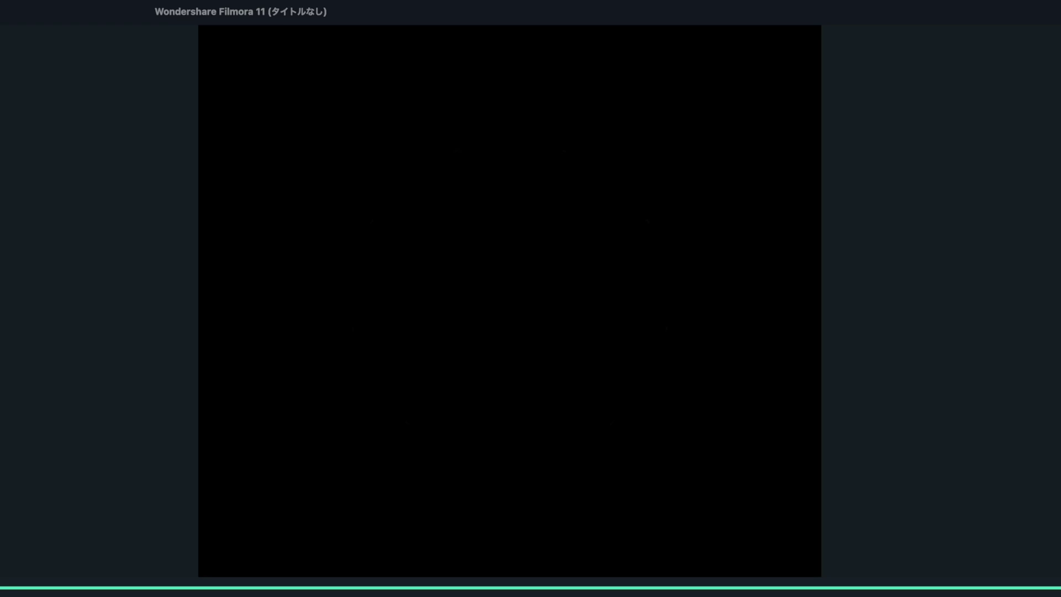
{"action": "key", "text": "Escape"}
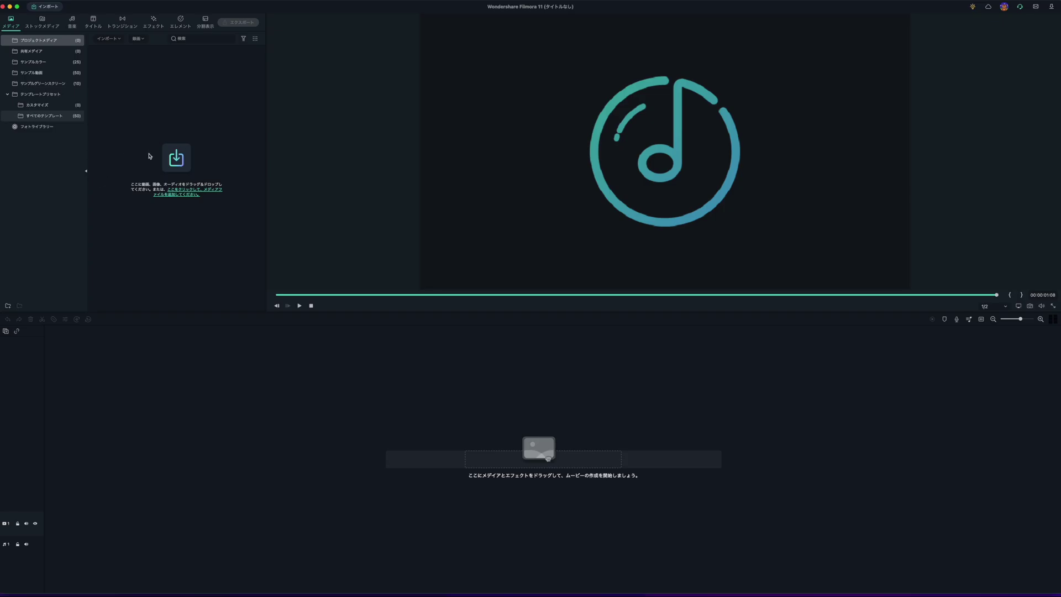
{"action": "key", "text": "super+q"}
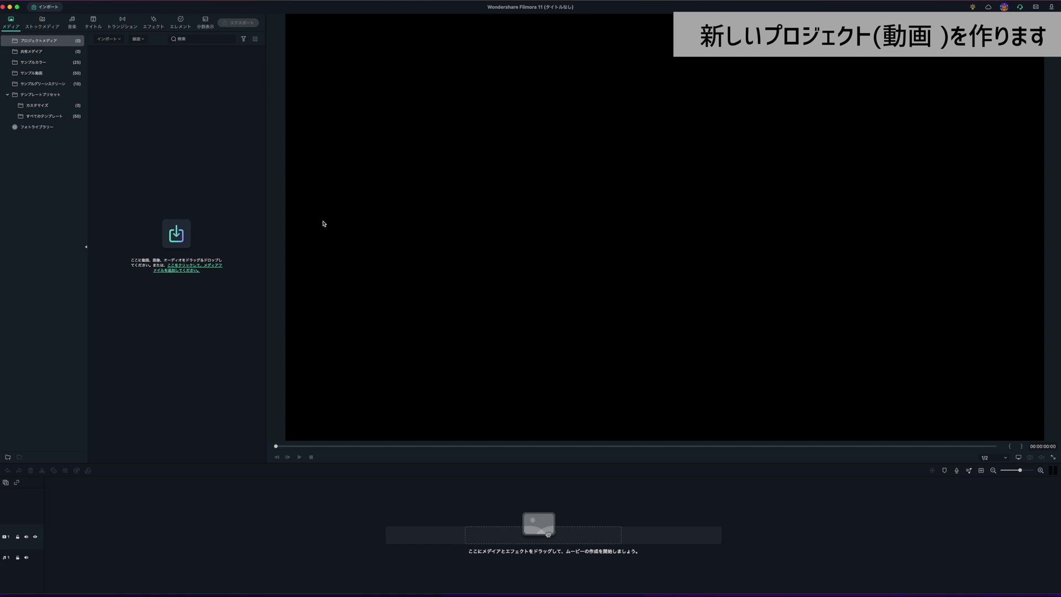
Import all the MP4 clips from the フィモーラサンプル folder and accept the use of proxy copies.
{"action": "left_click", "coordinate": [176, 238]}
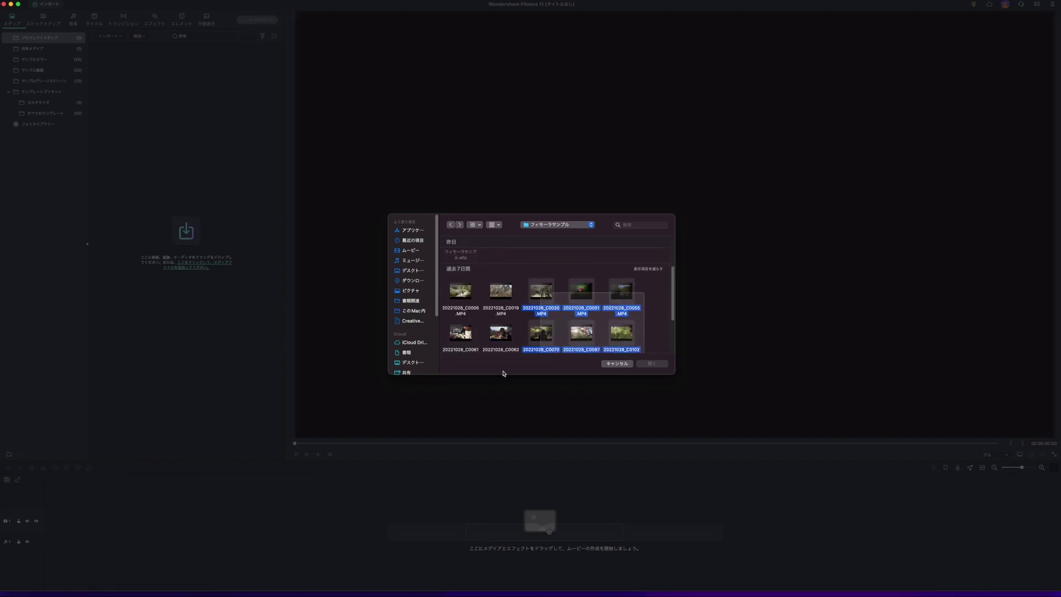
{"action": "scroll", "coordinate": [502, 370], "scroll_direction": "down", "scroll_amount": 2}
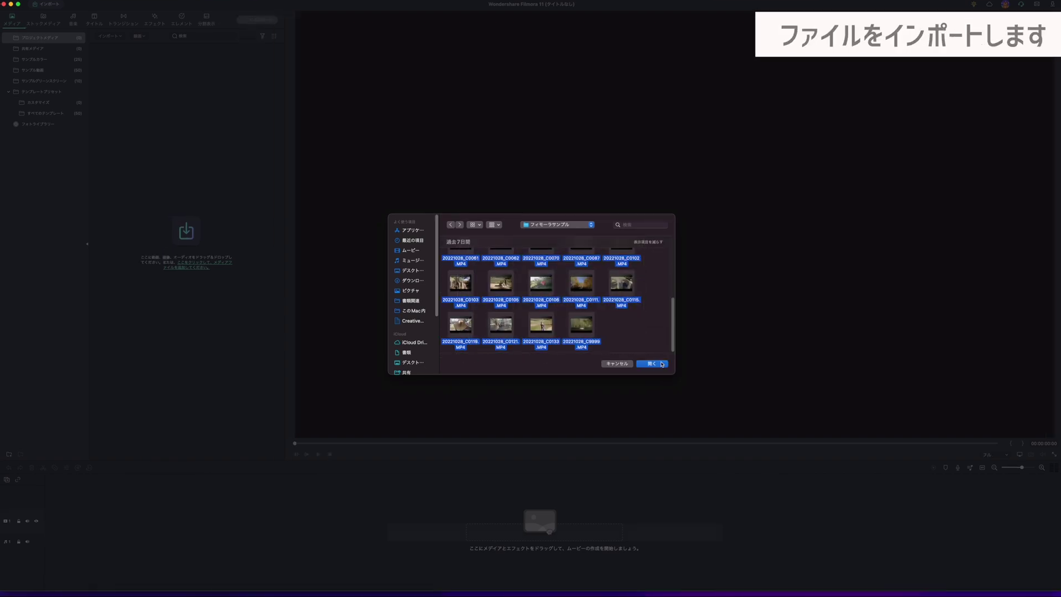
{"action": "left_click", "coordinate": [641, 363]}
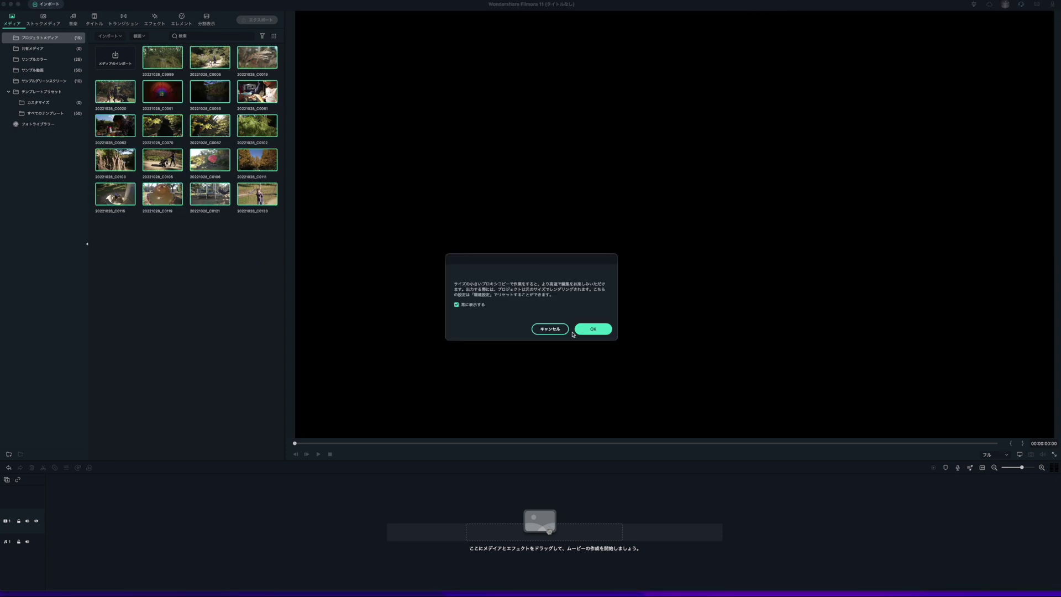
{"action": "left_click", "coordinate": [582, 330]}
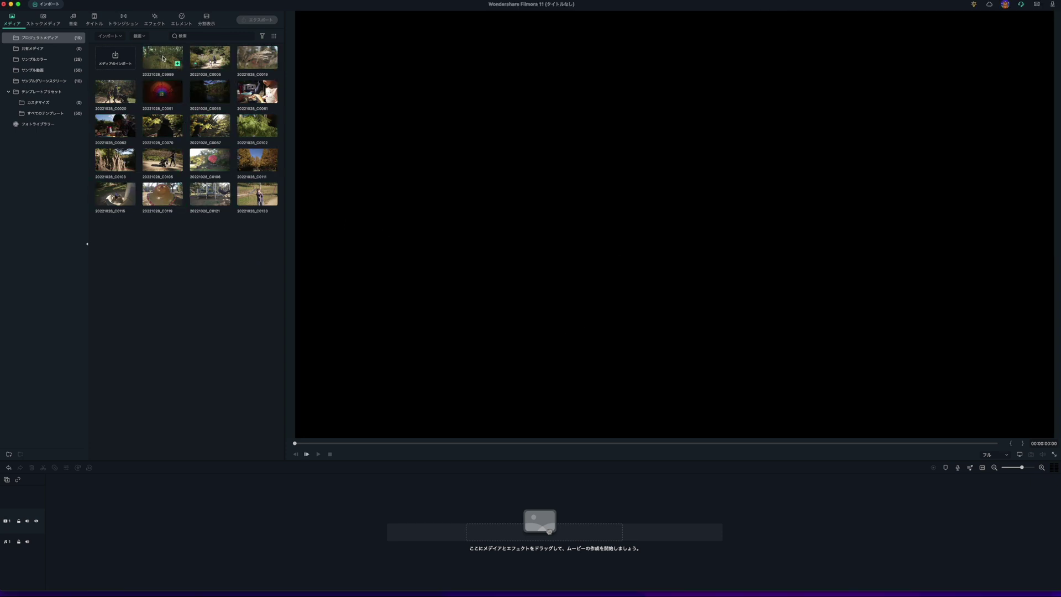
Mark clip 20221028_C9999 from about 00:00:02:18 to 00:00:04:10 and place that range on the timeline, keeping the 1920X1080 25.00fps project settings.
{"action": "left_click", "coordinate": [163, 58]}
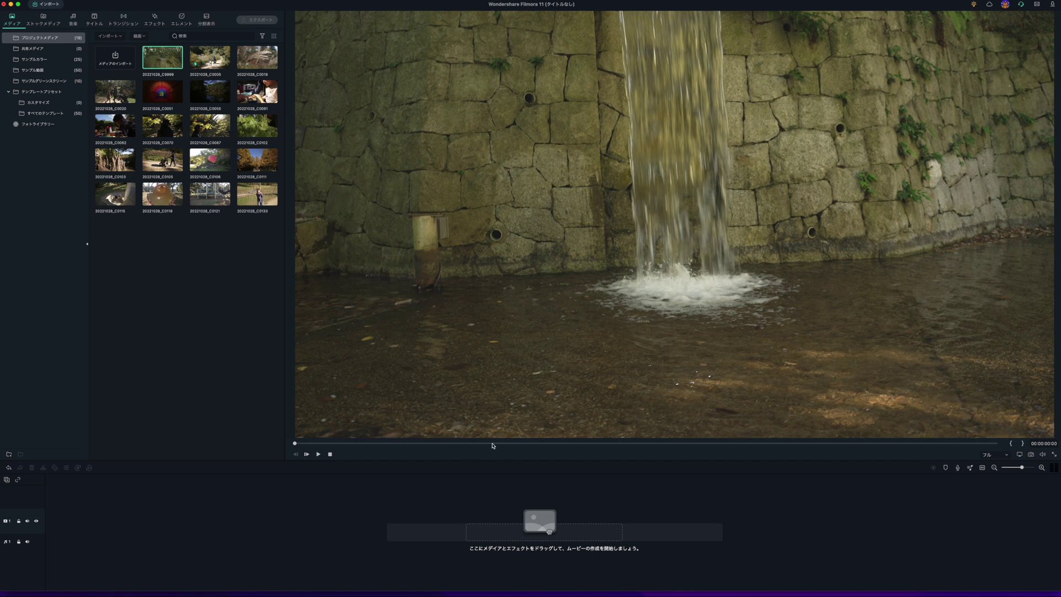
{"action": "left_click_drag", "start_coordinate": [294, 445], "coordinate": [595, 449]}
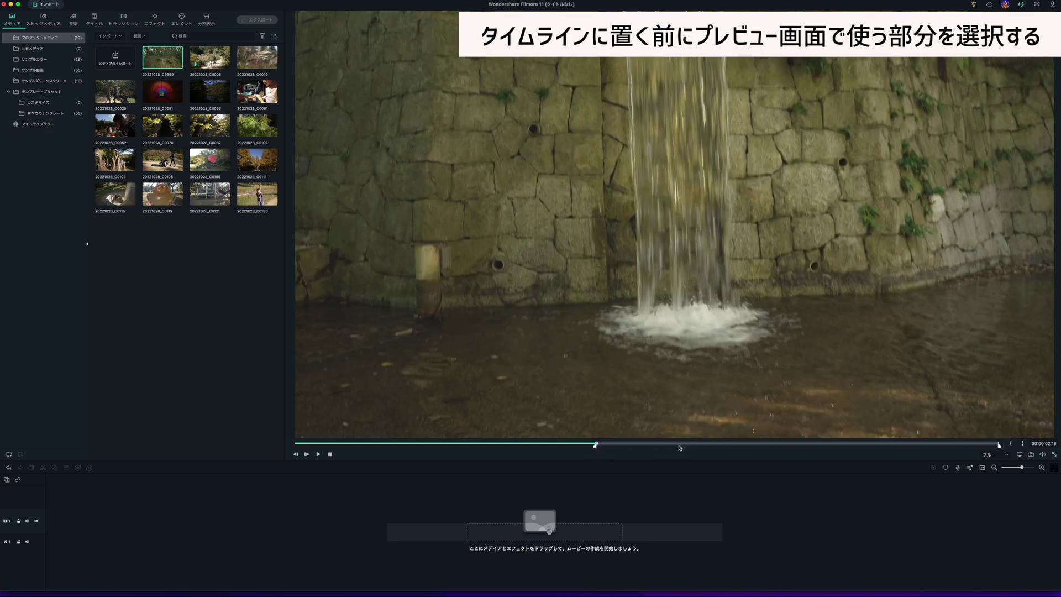
{"action": "left_click", "coordinate": [770, 445]}
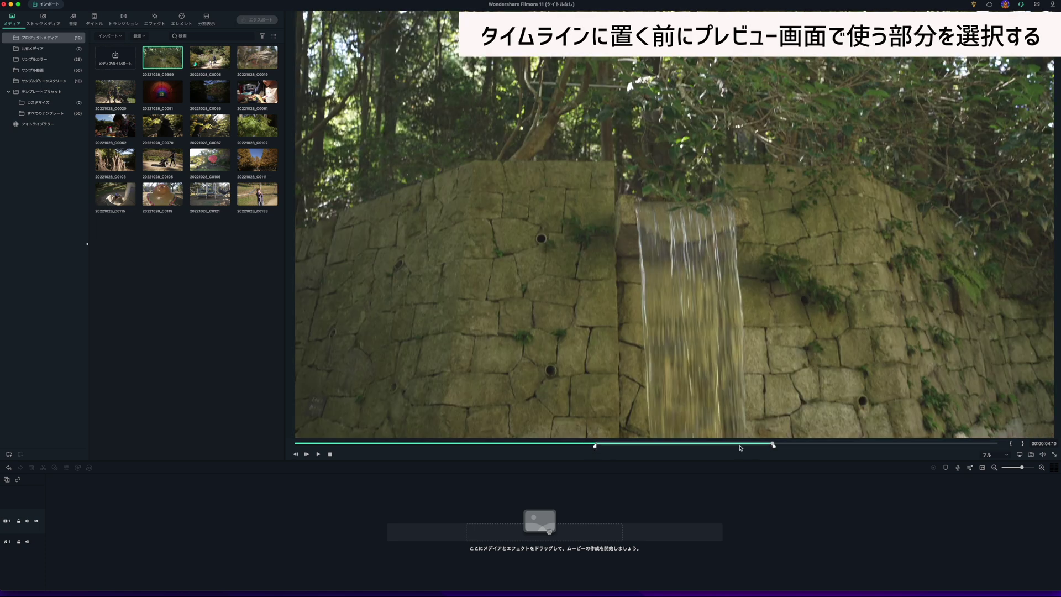
{"action": "left_click_drag", "start_coordinate": [681, 393], "coordinate": [354, 522]}
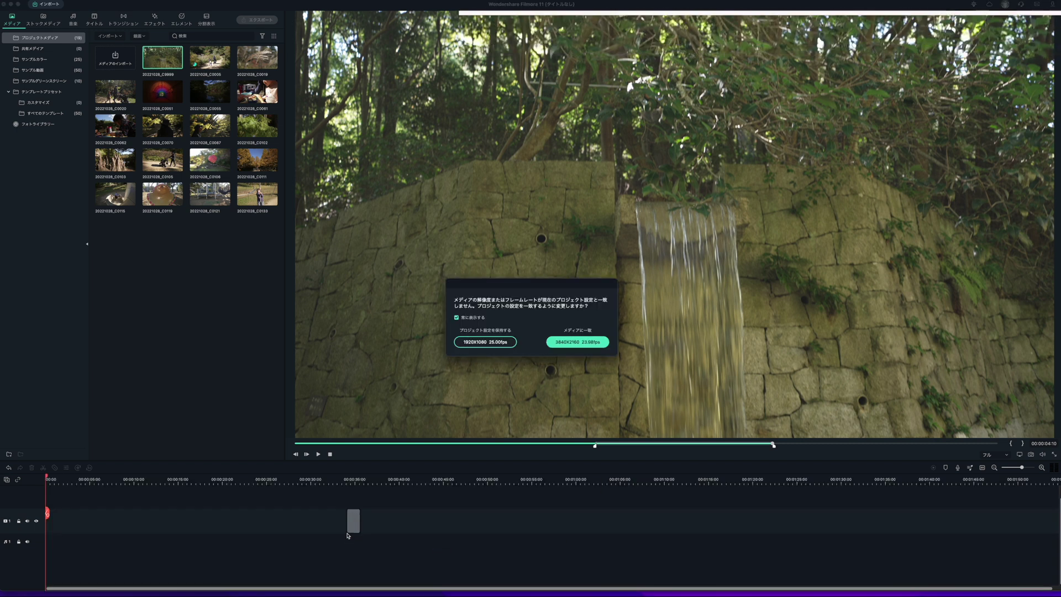
{"action": "left_click", "coordinate": [506, 342]}
Select the imported clips together and add them to the video track after the first clip.
{"action": "left_click_drag", "start_coordinate": [246, 249], "coordinate": [120, 81]}
{"action": "left_click_drag", "start_coordinate": [173, 201], "coordinate": [217, 286]}
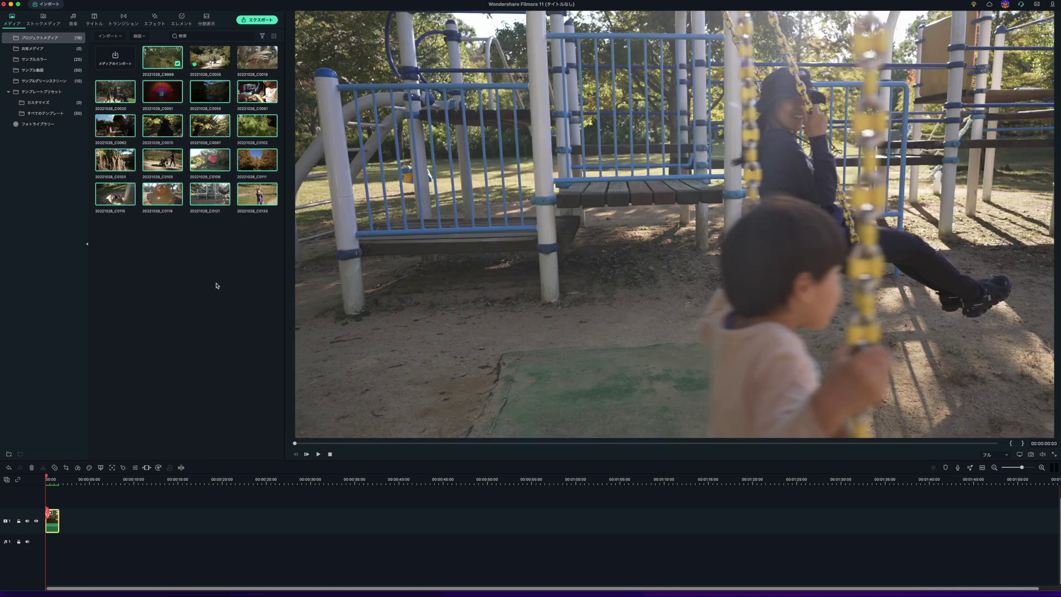
{"action": "left_click_drag", "start_coordinate": [163, 195], "coordinate": [70, 523]}
Skim the footage on the timeline and trim about 5 seconds off the start of clip 20221028_C0051.
{"action": "left_click", "coordinate": [146, 498]}
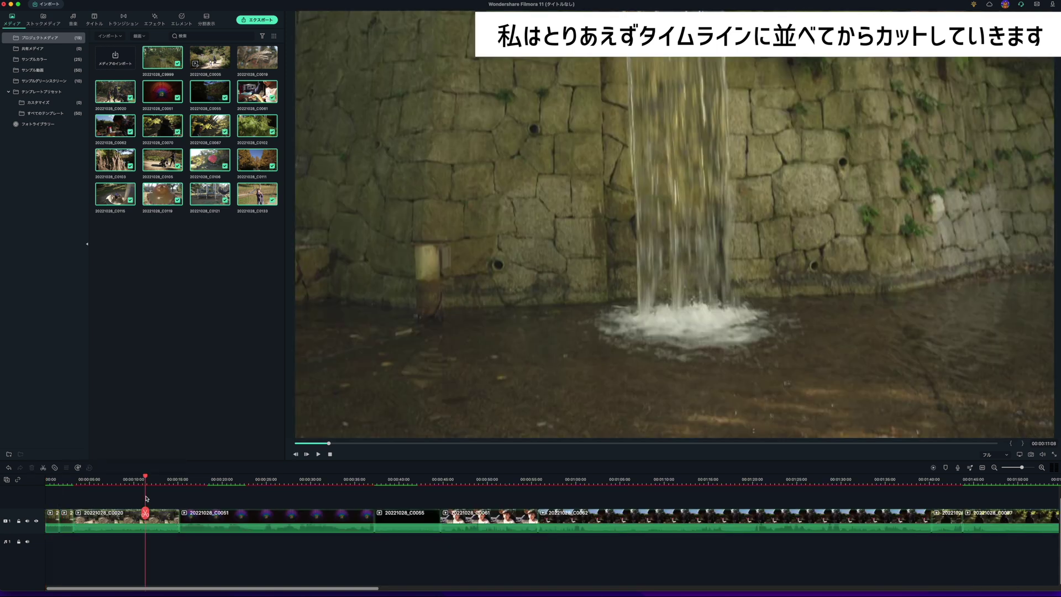
{"action": "left_click", "coordinate": [178, 502]}
{"action": "left_click", "coordinate": [230, 501]}
{"action": "left_click", "coordinate": [298, 501]}
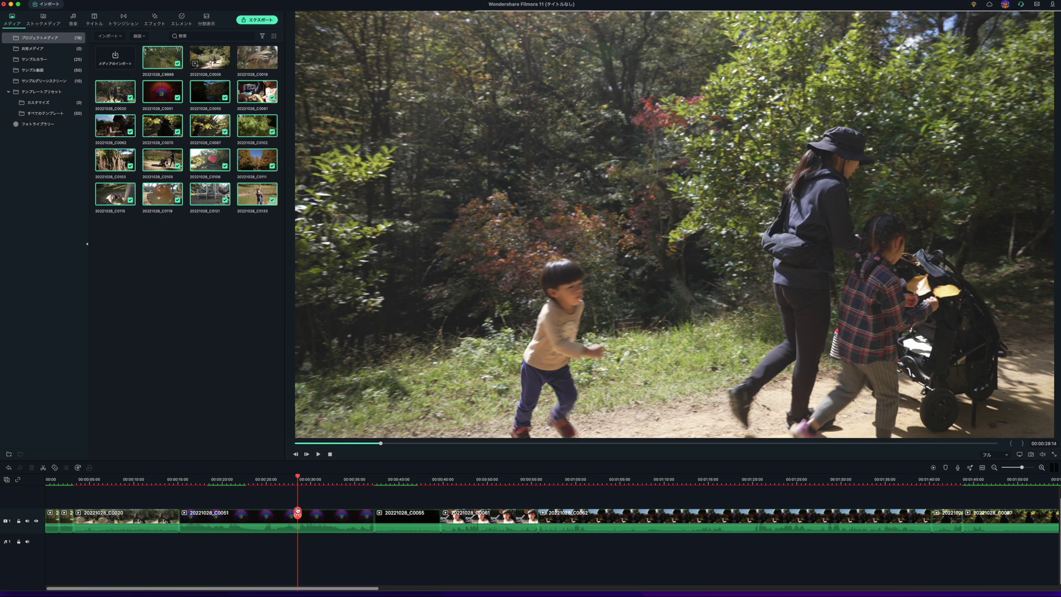
{"action": "left_click", "coordinate": [190, 519]}
{"action": "left_click_drag", "start_coordinate": [181, 520], "coordinate": [223, 519]}
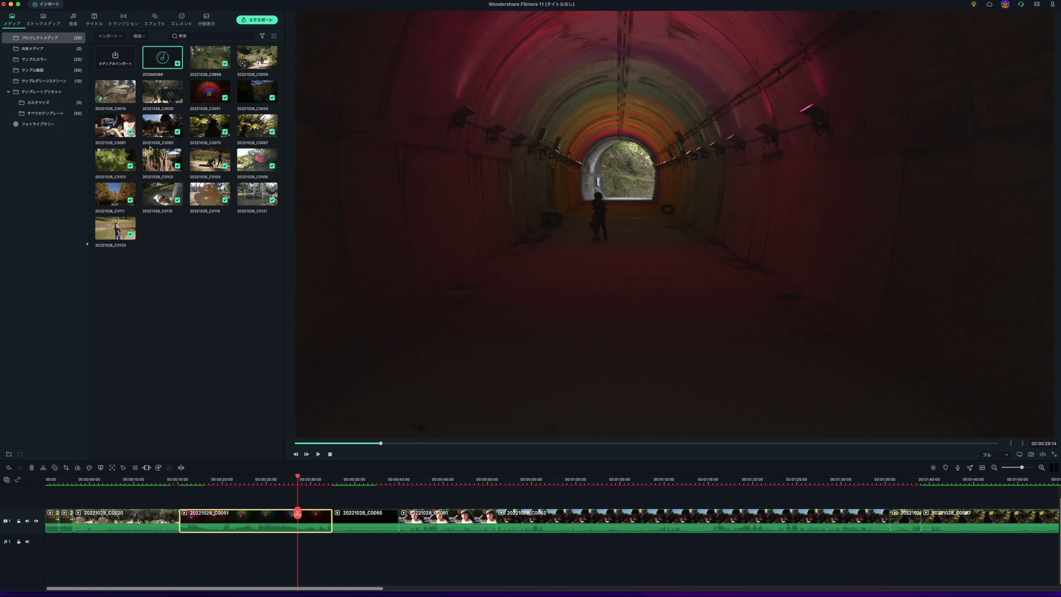
Place the external audio recording on an audio track under the footage and synchronize it with the talking clip's sound.
{"action": "left_click_drag", "start_coordinate": [45, 572], "coordinate": [50, 566]}
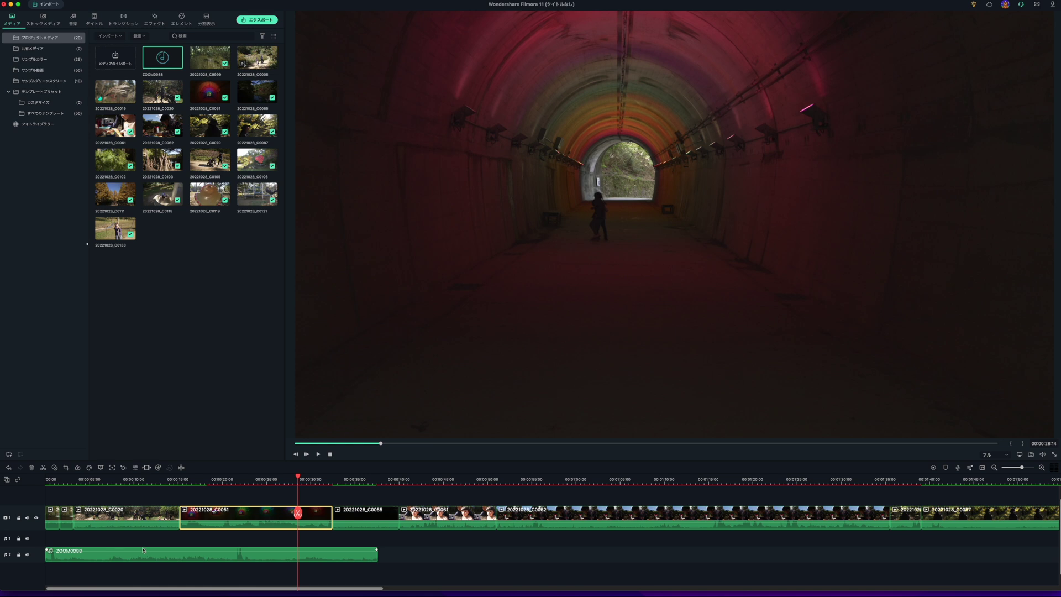
{"action": "left_click", "coordinate": [286, 543]}
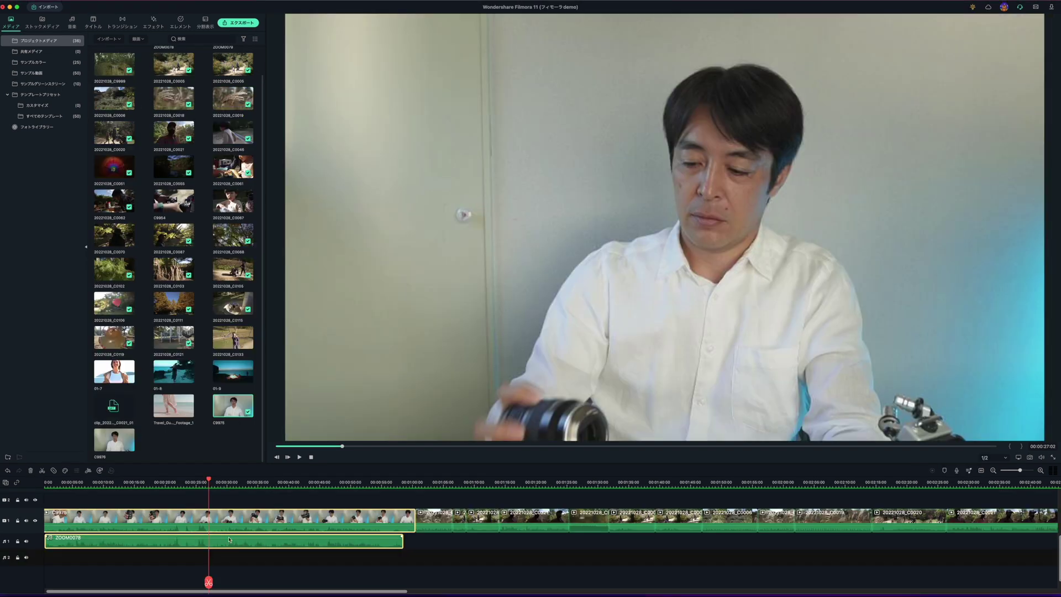
{"action": "right_click", "coordinate": [232, 523]}
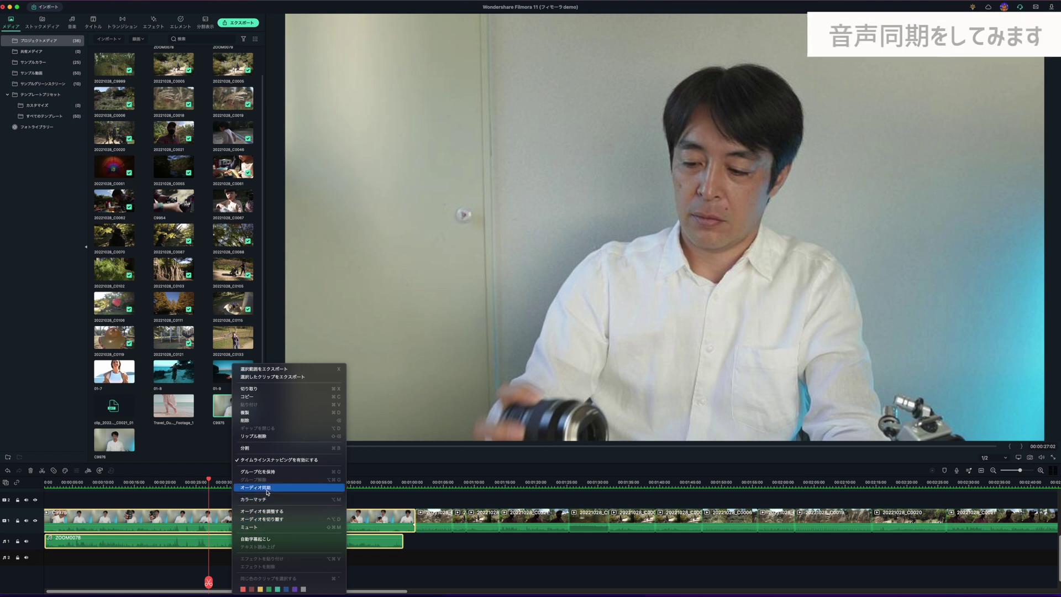
{"action": "key", "text": "Escape"}
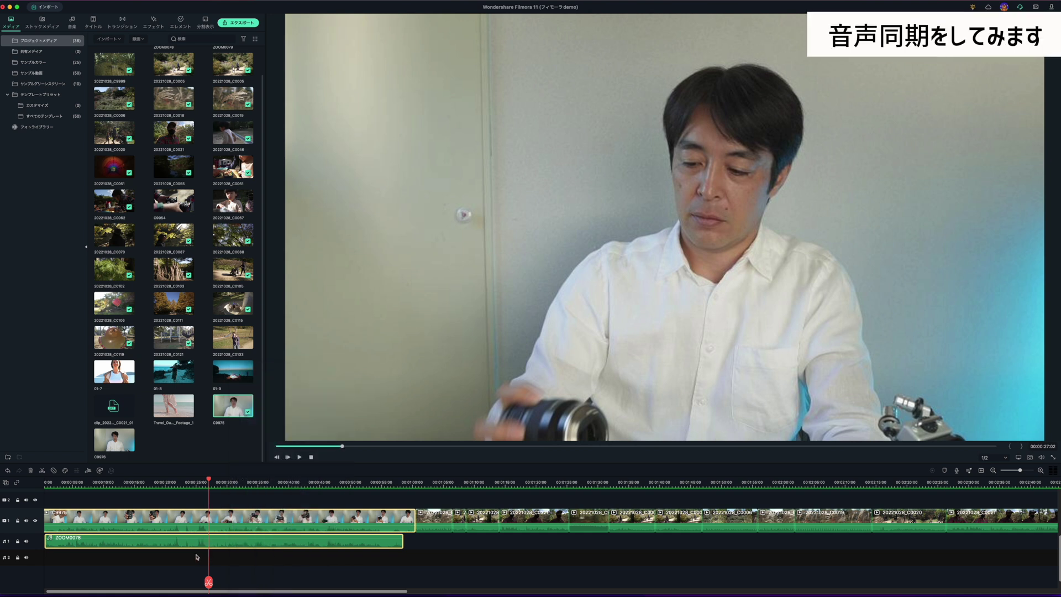
{"action": "left_click", "coordinate": [196, 556]}
Play back the synced talking clip and cut unneeded parts out of its video and audio together.
{"action": "key", "text": "space"}
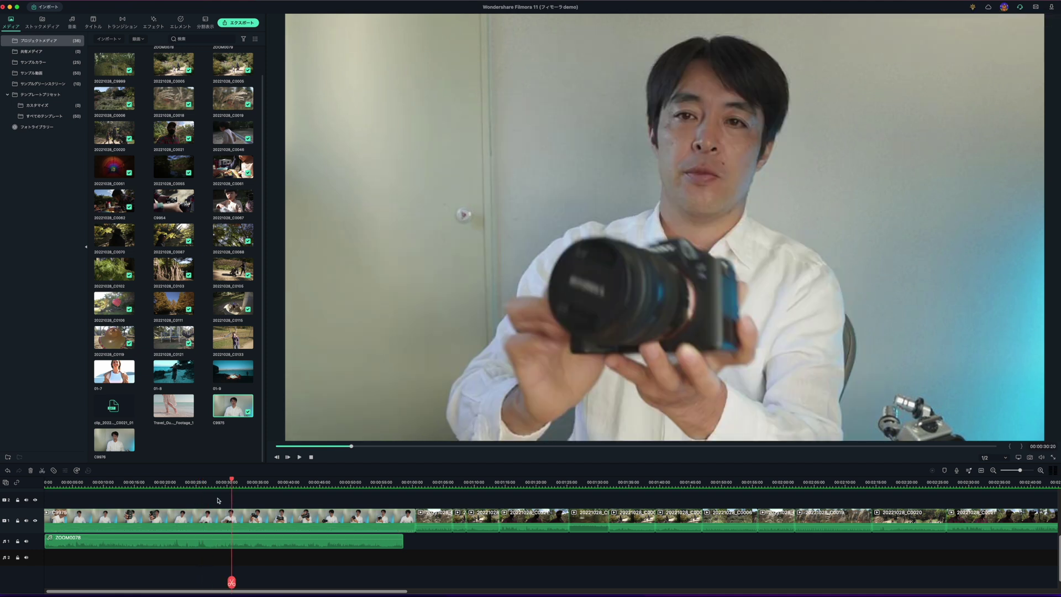
{"action": "key", "text": "space"}
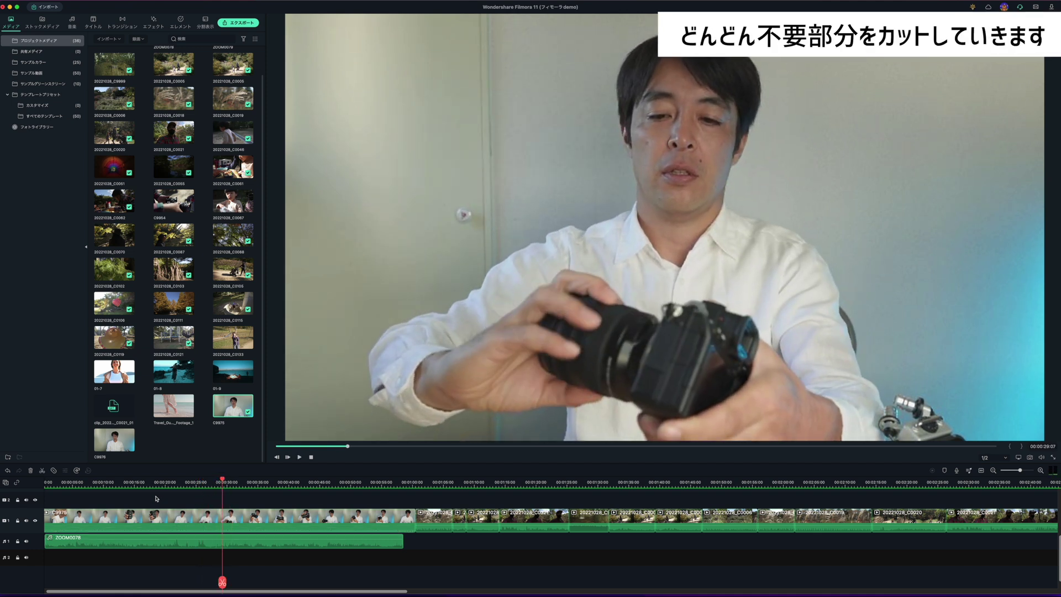
{"action": "left_click", "coordinate": [155, 500]}
{"action": "left_click_drag", "start_coordinate": [55, 496], "coordinate": [71, 582]}
{"action": "key", "text": "super+equal"}
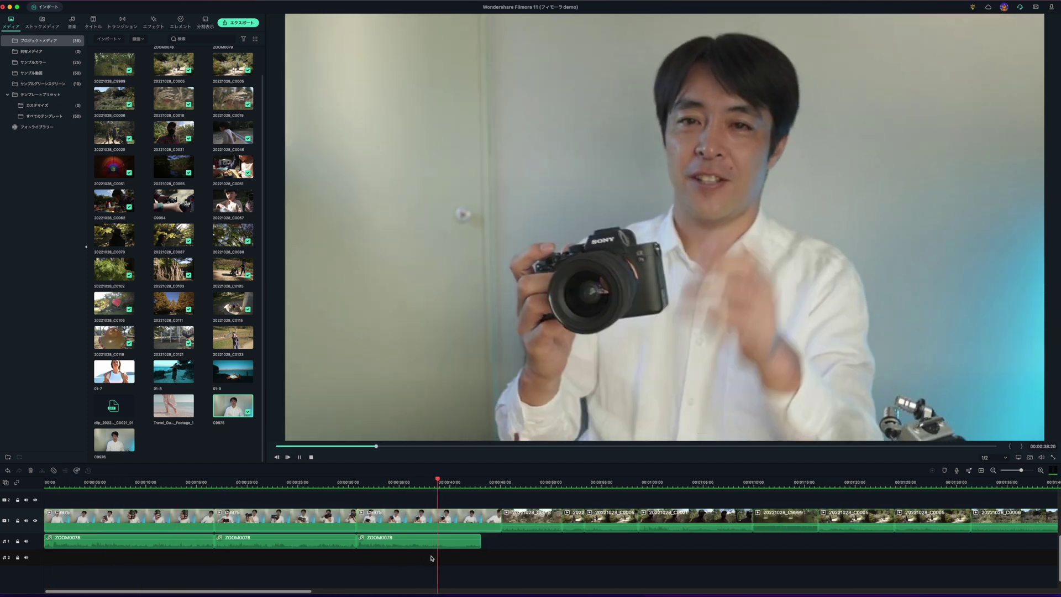
Split the last talking clip and its audio at 00:00:39:18 and ripple-delete the remainder.
{"action": "key", "text": "space"}
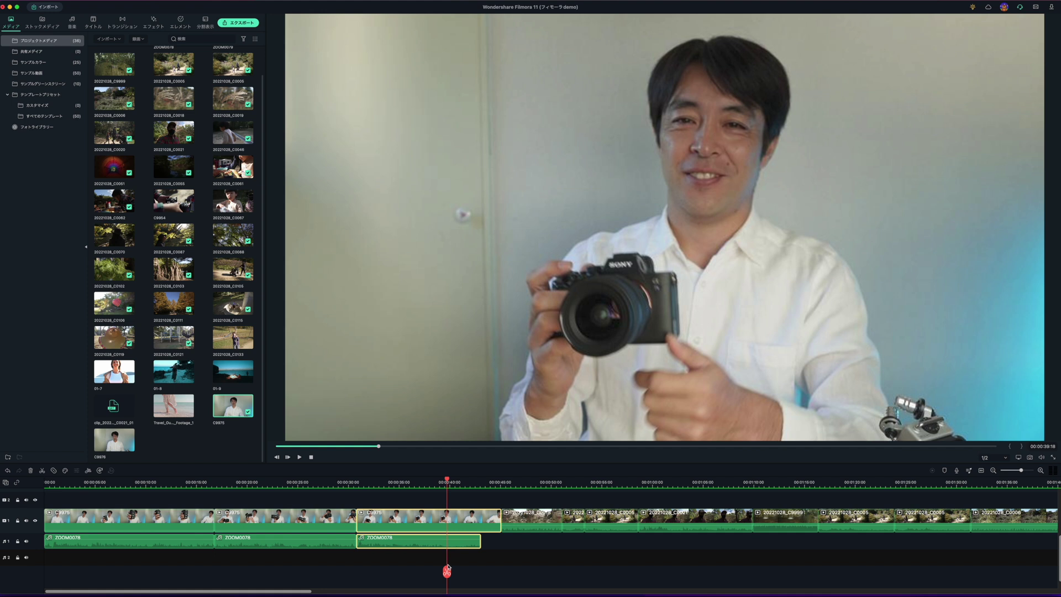
{"action": "left_click", "coordinate": [446, 572]}
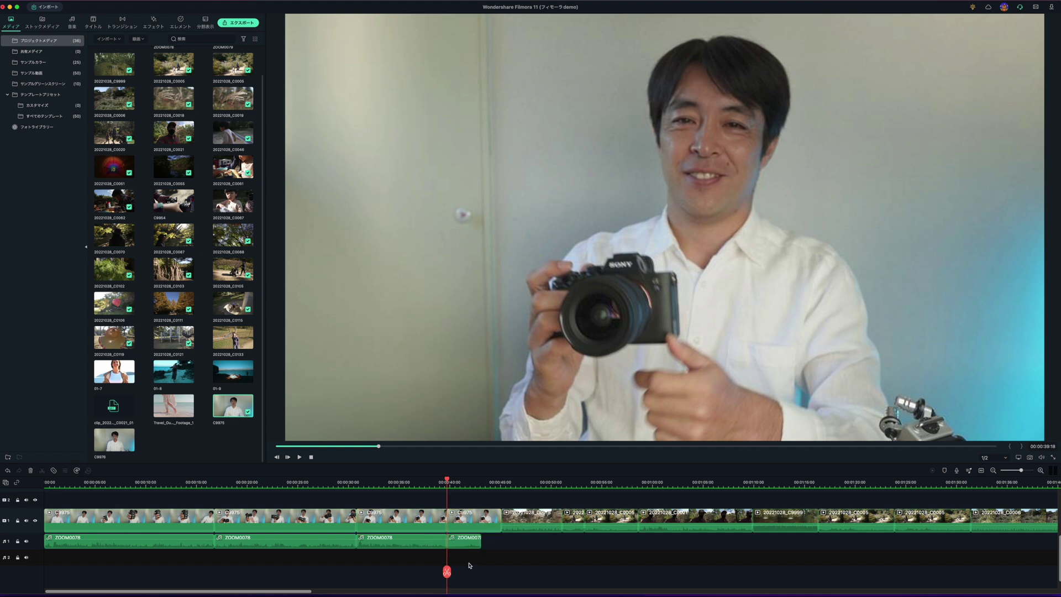
{"action": "left_click", "coordinate": [469, 569]}
{"action": "key", "text": "Delete"}
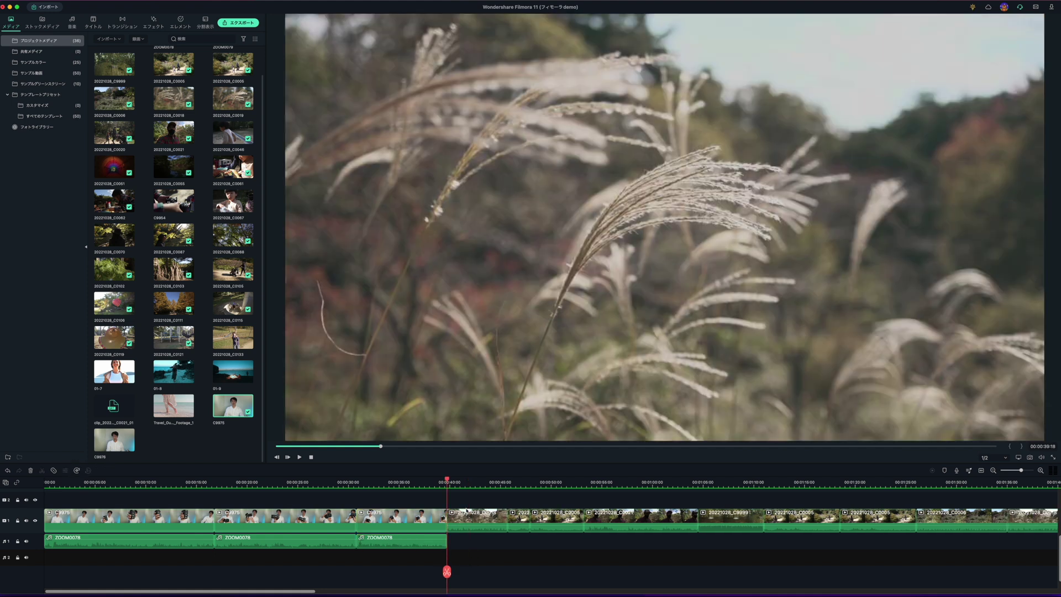
Play through the outdoor clips and trim their unneeded parts, ending the final playground swing clip at 00:02:18:12.
{"action": "key", "text": "space"}
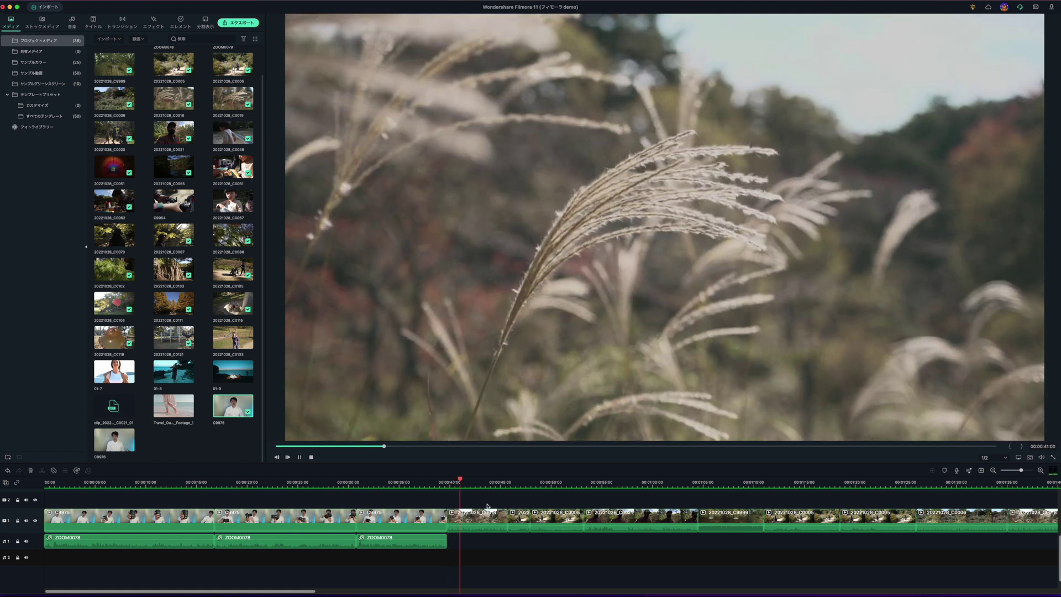
{"action": "key", "text": "space"}
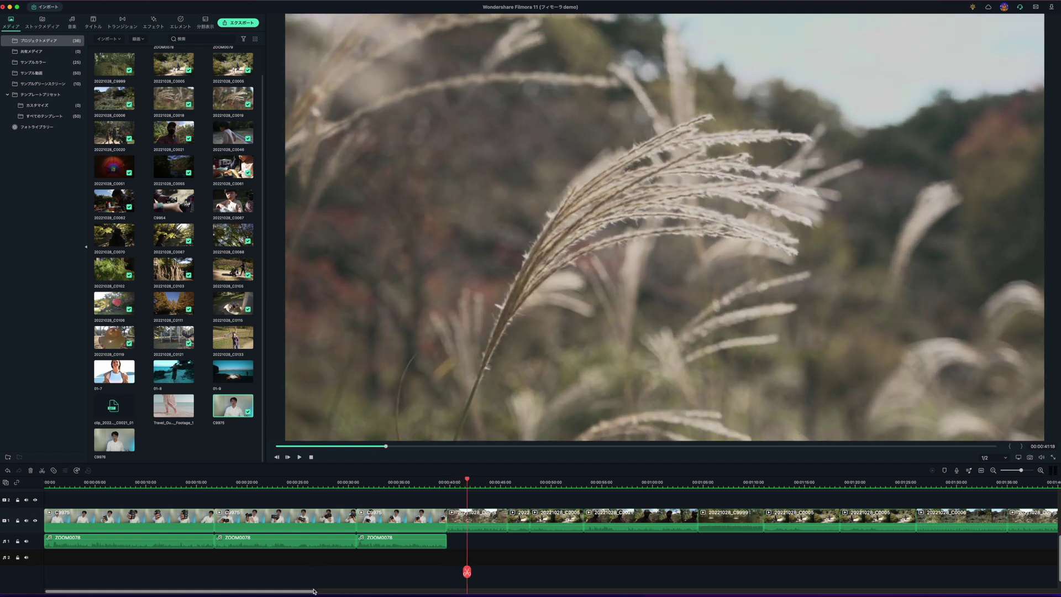
{"action": "scroll", "coordinate": [412, 482], "scroll_direction": "down", "scroll_amount": 3}
{"action": "scroll", "coordinate": [384, 482], "scroll_direction": "down", "scroll_amount": 2}
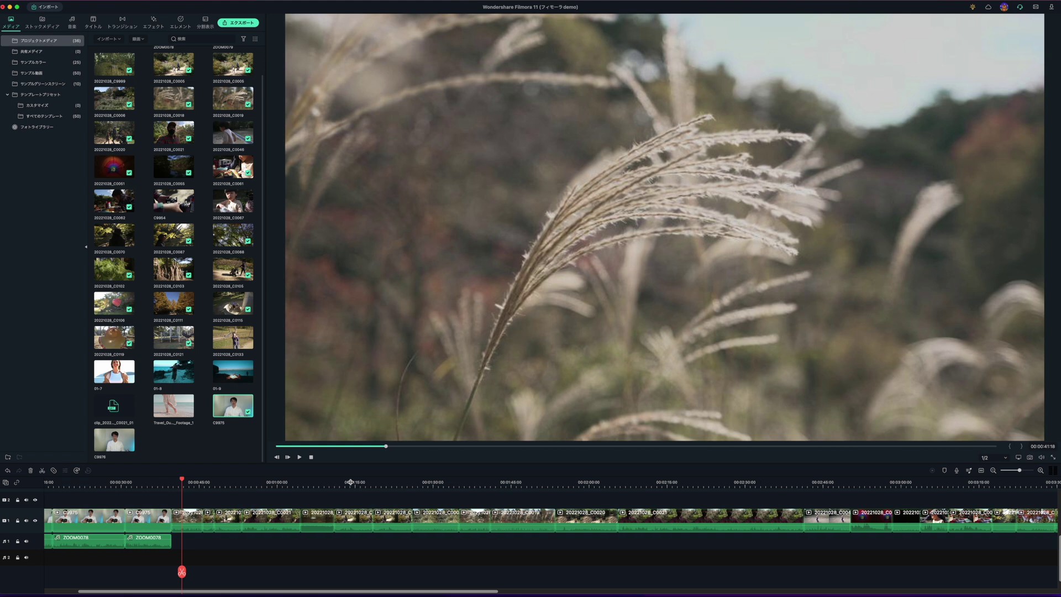
{"action": "key", "text": "space"}
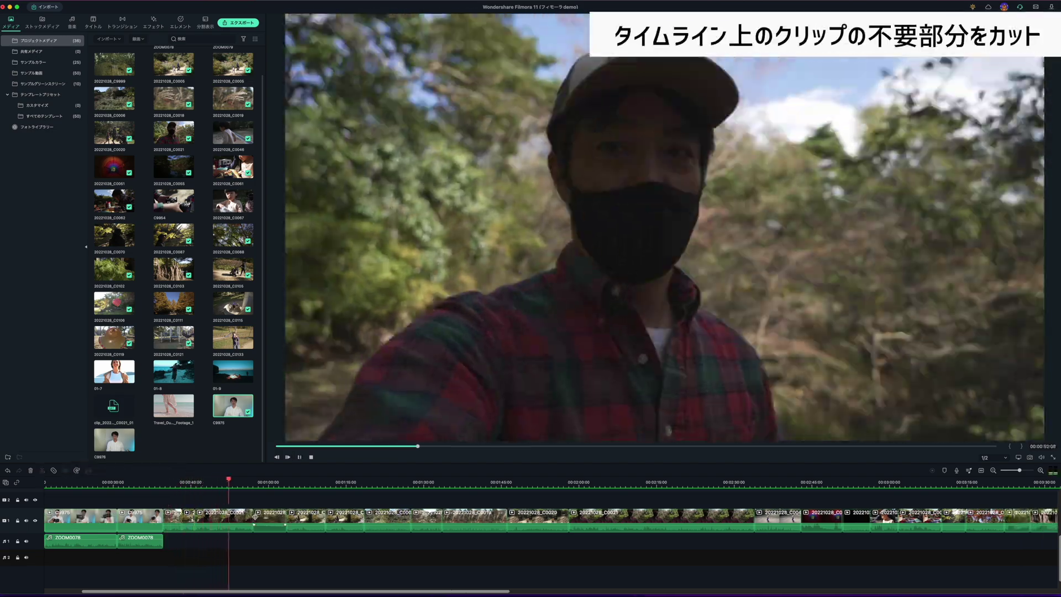
{"action": "left_click_drag", "start_coordinate": [253, 518], "coordinate": [262, 518]}
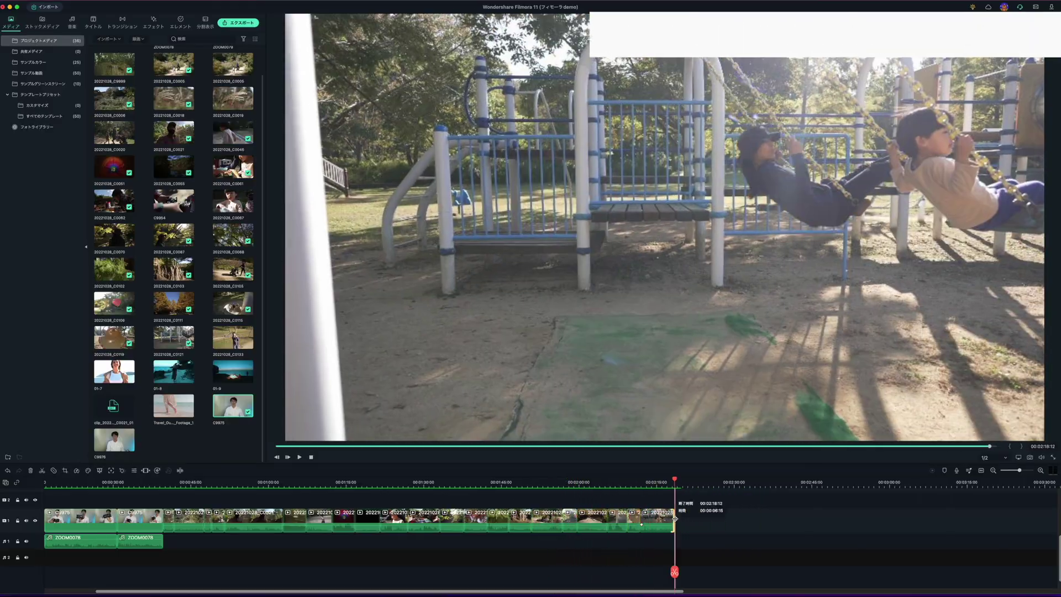
{"action": "left_click", "coordinate": [673, 518]}
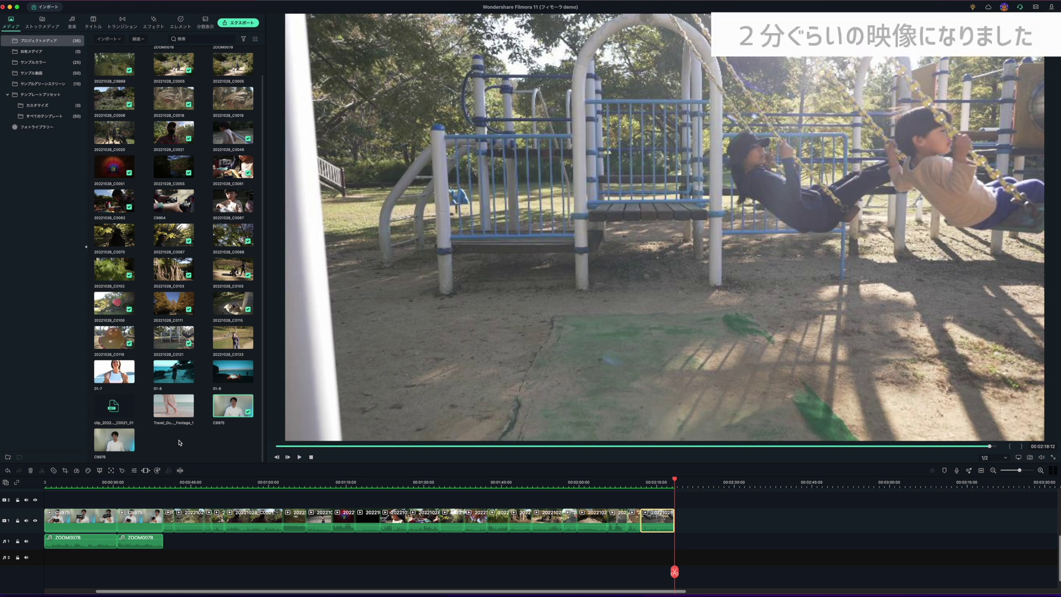
Preview songs in the music library, place the track "Above" where the outdoor footage begins, and close the gap in the video track.
{"action": "scroll", "coordinate": [180, 439], "scroll_direction": "up", "scroll_amount": 1}
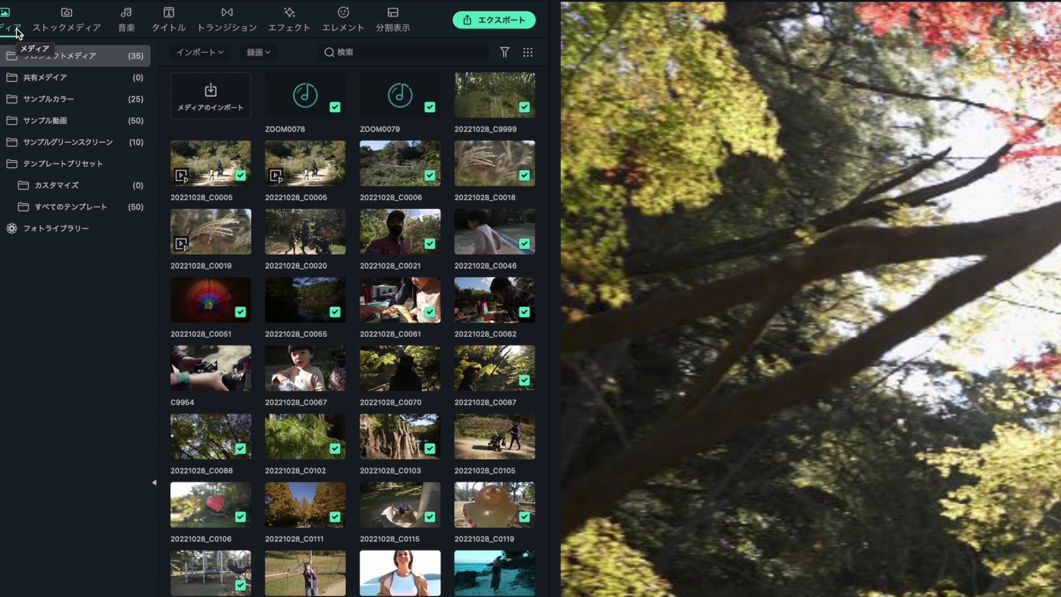
{"action": "left_click", "coordinate": [127, 28]}
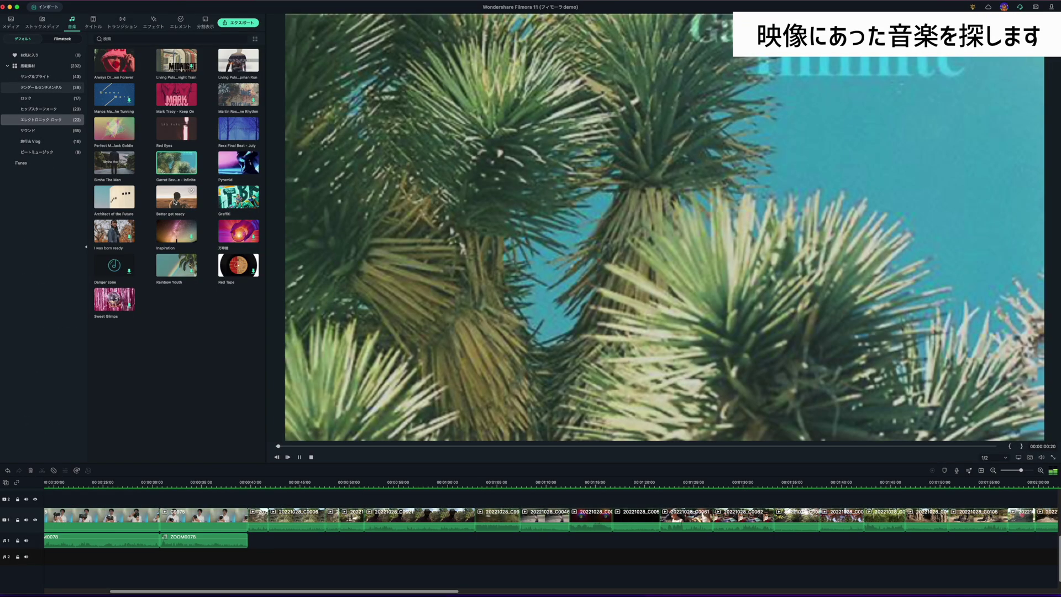
{"action": "left_click", "coordinate": [175, 202]}
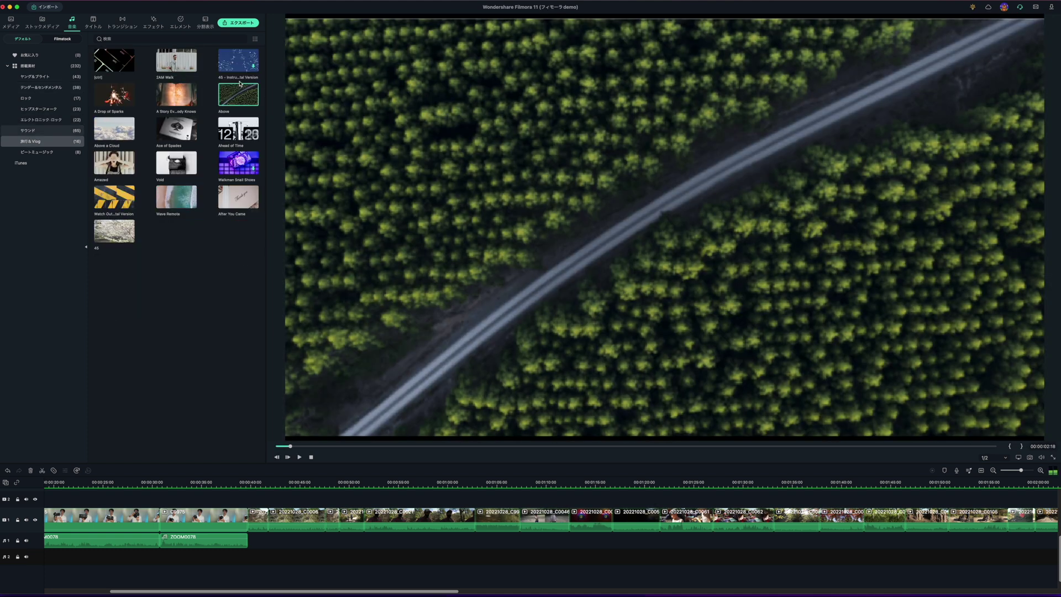
{"action": "left_click_drag", "start_coordinate": [233, 116], "coordinate": [251, 563]}
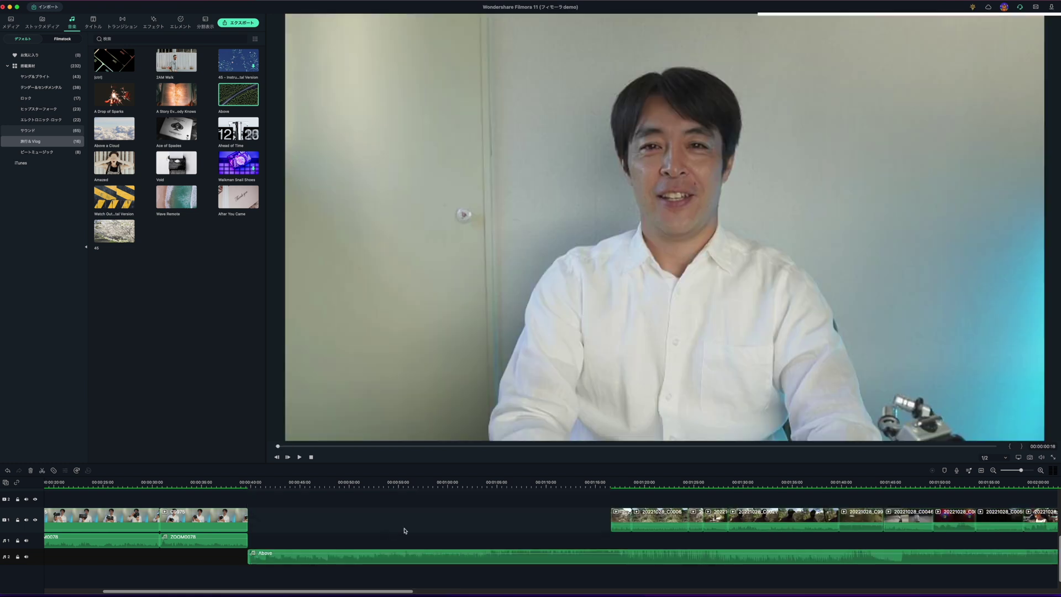
{"action": "left_click", "coordinate": [438, 524]}
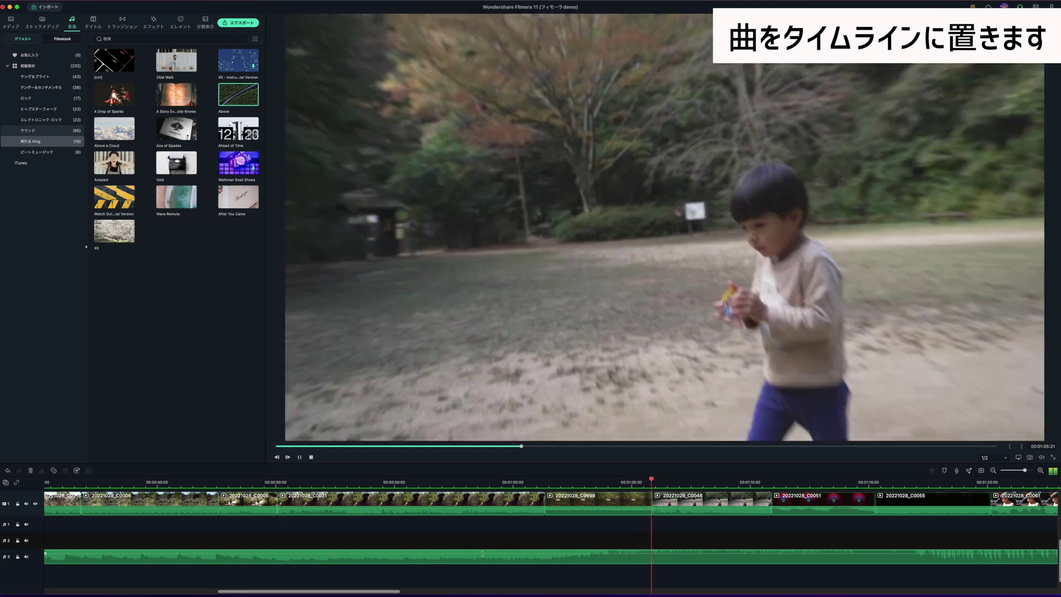
Apply audio ducking for the speech in clip 20221028_C0021 and play it against the music.
{"action": "key", "text": "space"}
{"action": "left_click", "coordinate": [373, 557]}
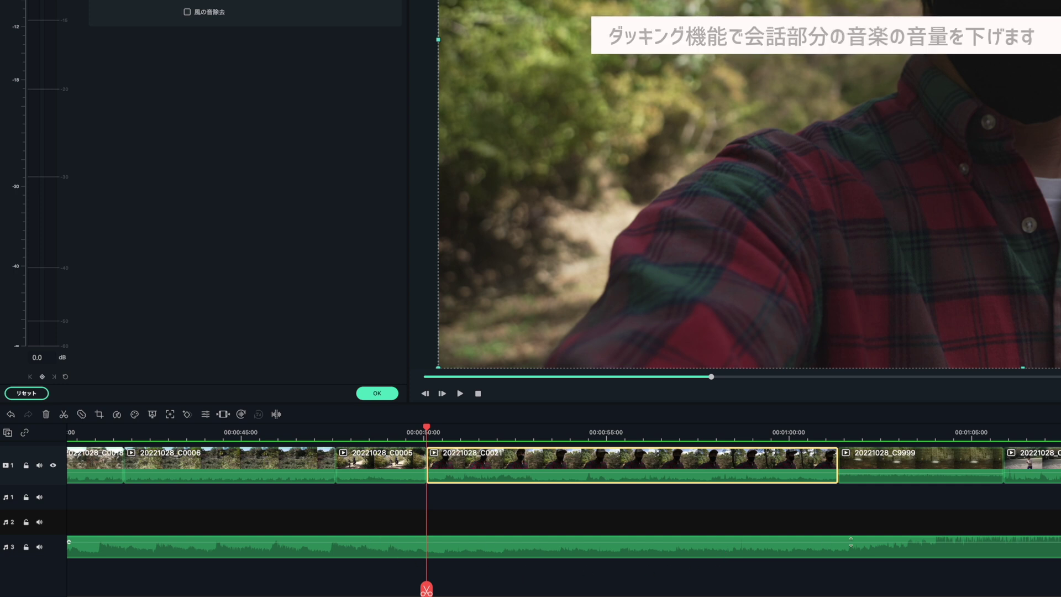
{"action": "key", "text": "space"}
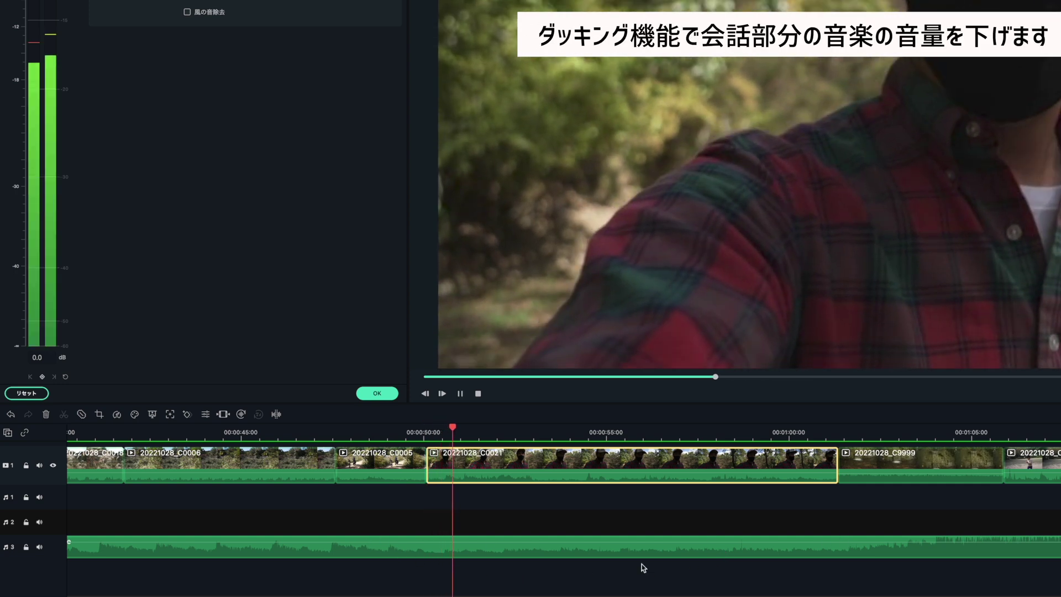
{"action": "left_click", "coordinate": [351, 510]}
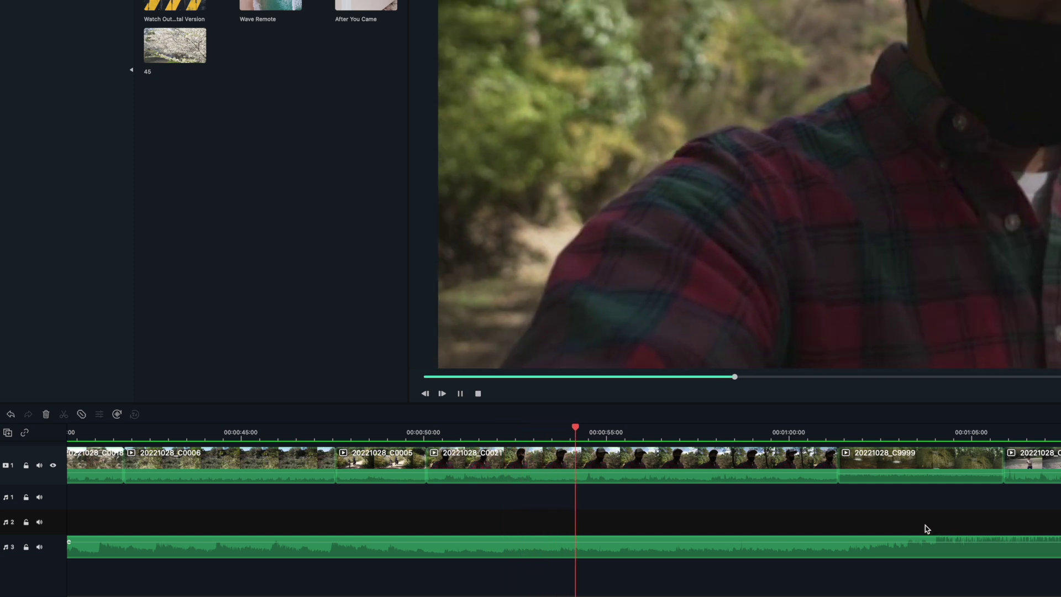
{"action": "key", "text": "space"}
Generate automatic Japanese subtitles for only the selected clip 20221028_C0021 and match them to the timeline.
{"action": "left_click", "coordinate": [639, 462]}
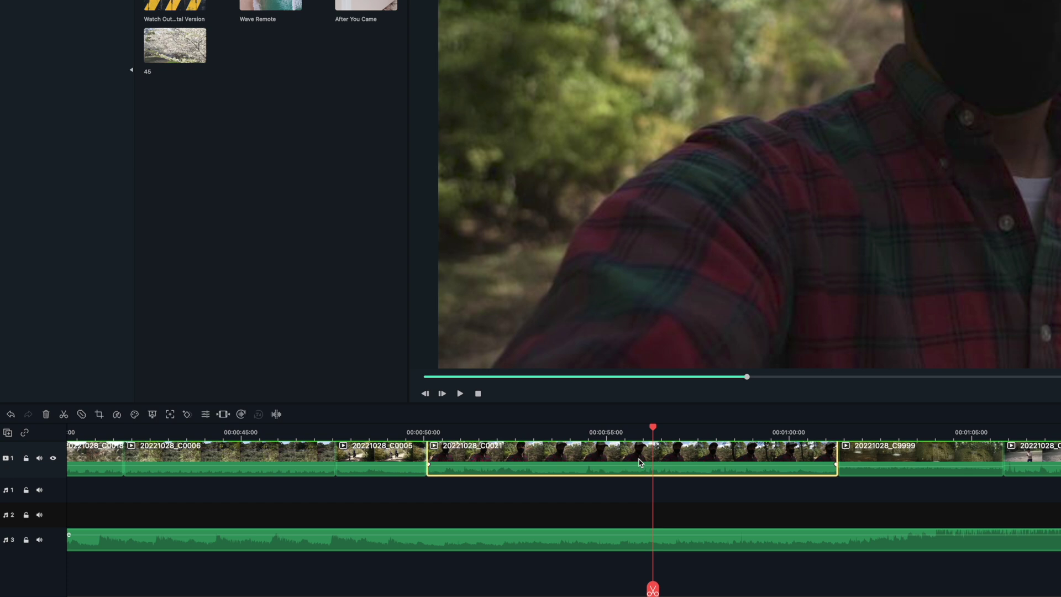
{"action": "double_click", "coordinate": [616, 453]}
{"action": "right_click", "coordinate": [616, 455]}
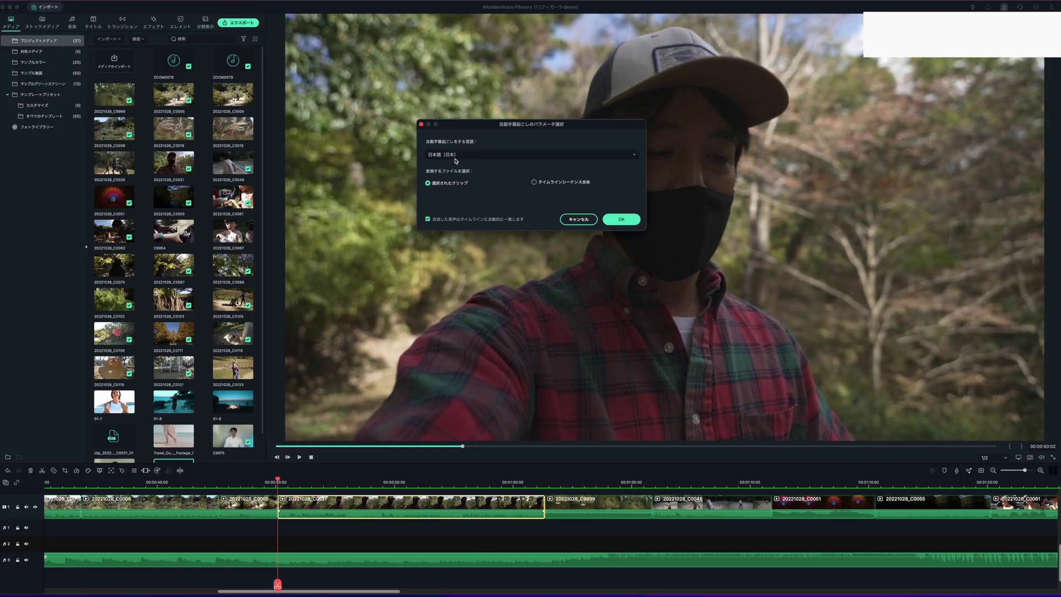
{"action": "left_click", "coordinate": [621, 219]}
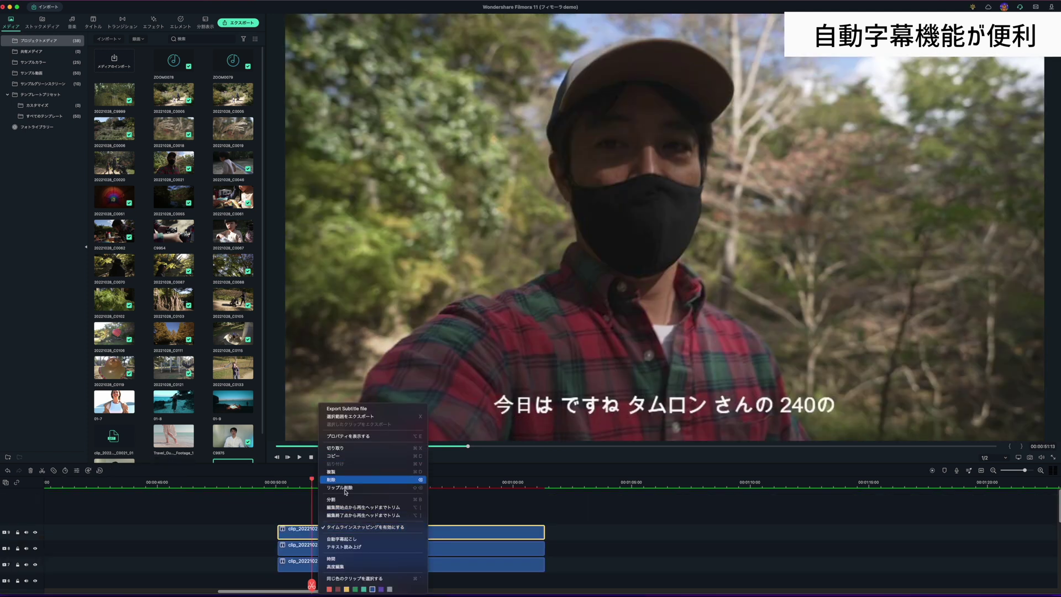
Delete the topmost extra subtitle clip and play the captioned section.
{"action": "left_click", "coordinate": [327, 549]}
{"action": "key", "text": "space"}
{"action": "key", "text": "space"}
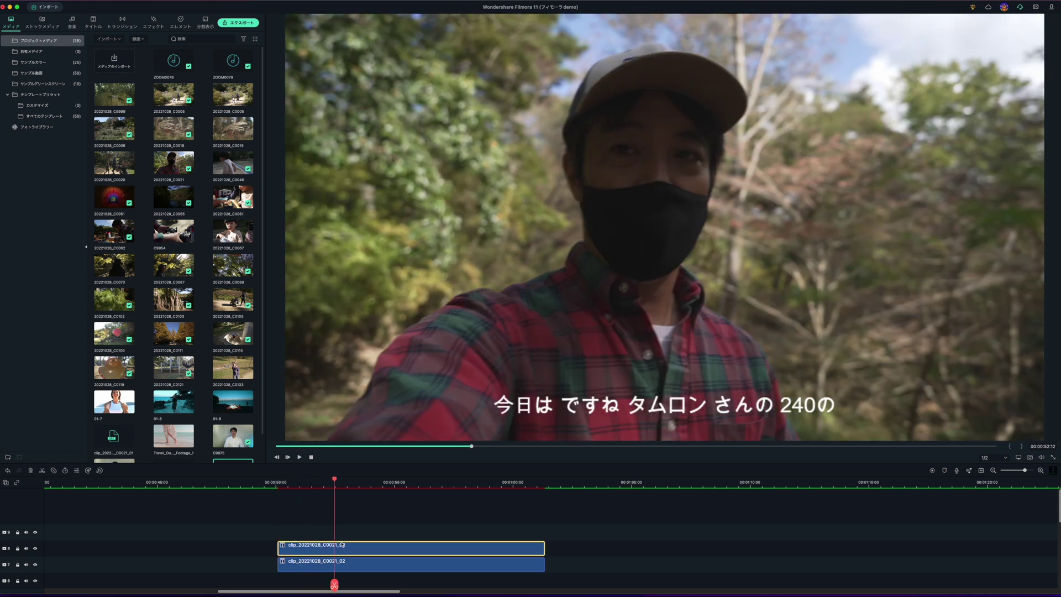
{"action": "key", "text": "space"}
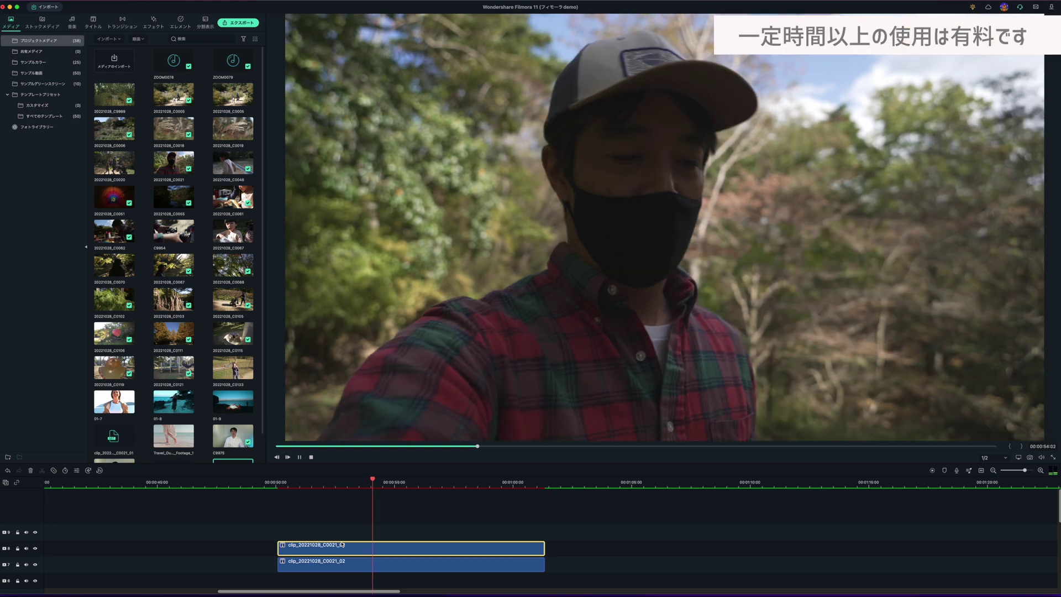
{"action": "key", "text": "space"}
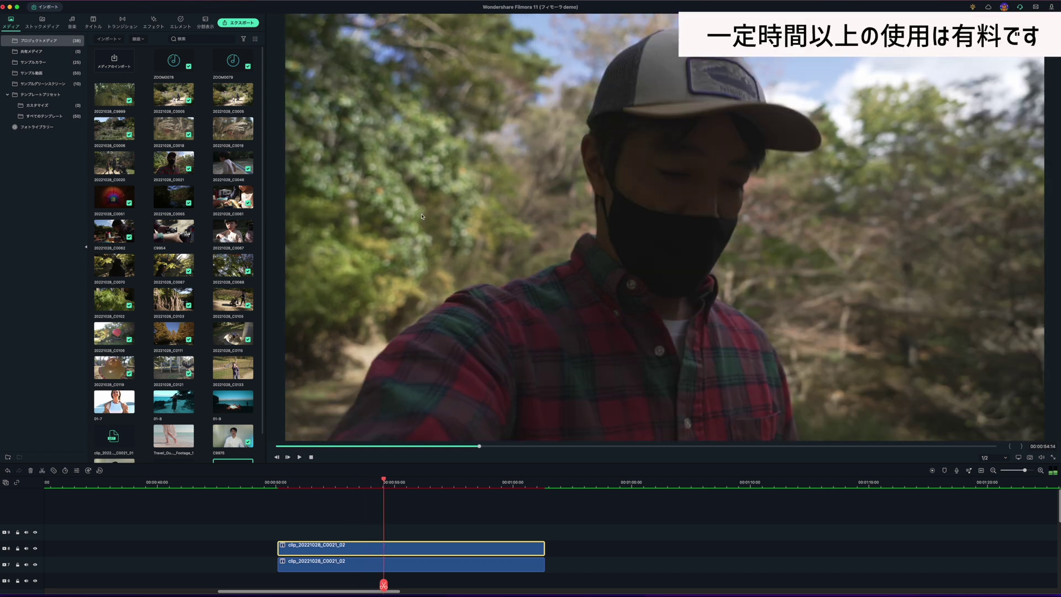
Apply the ヒーロー・モーメント speed ramp preset to the spiral slide clip 20221028_C0115.
{"action": "double_click", "coordinate": [421, 236]}
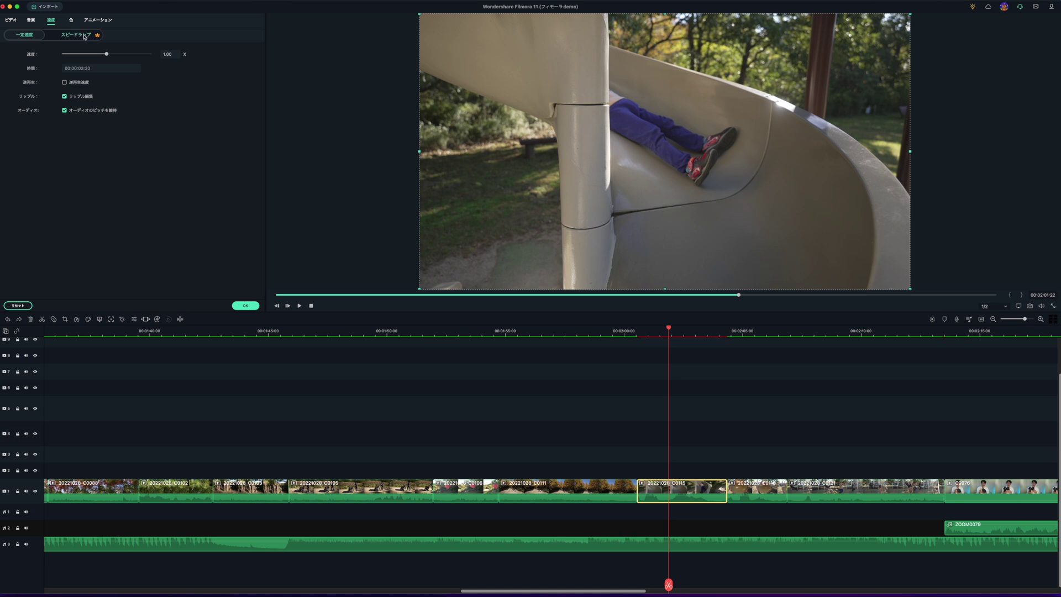
{"action": "left_click", "coordinate": [85, 36]}
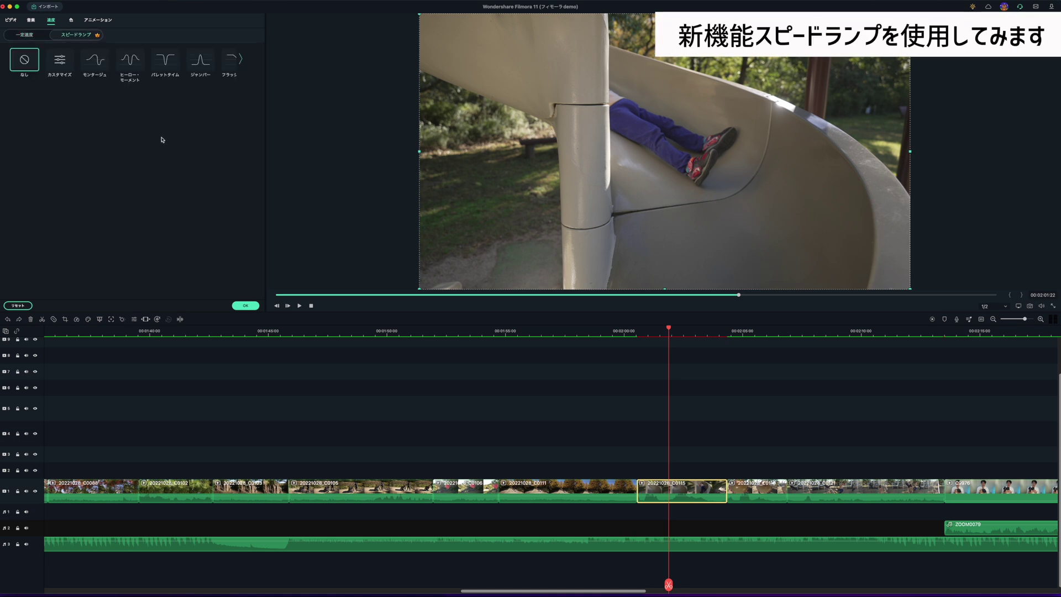
{"action": "left_click", "coordinate": [129, 65]}
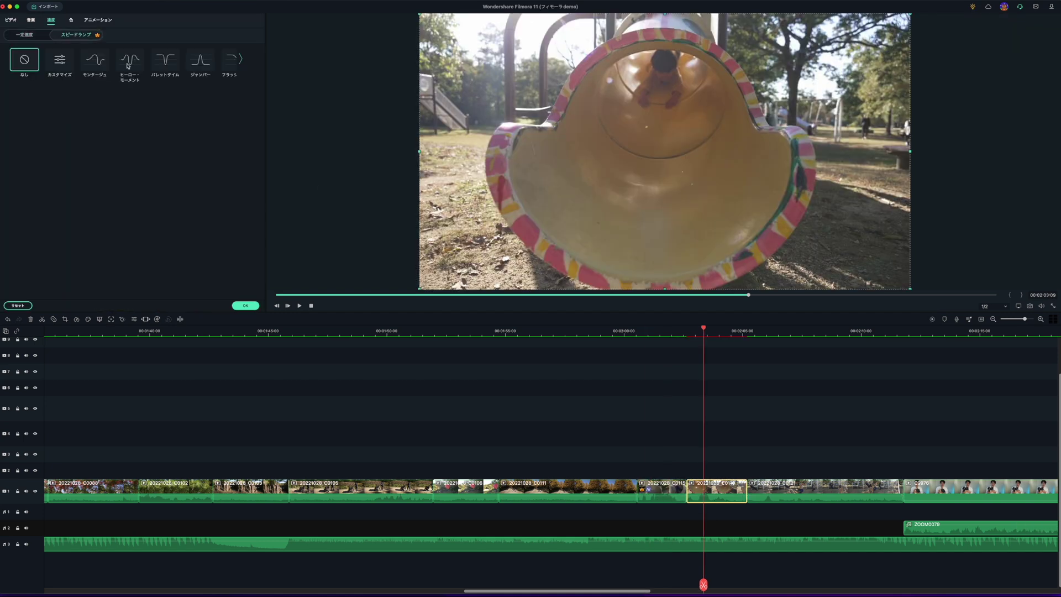
Try the ヒーロー・モーメント speed ramp on the tube slide clip, switch to the flash preset and raise the curve's end point.
{"action": "left_click", "coordinate": [127, 65]}
{"action": "left_click", "coordinate": [230, 59]}
{"action": "left_click", "coordinate": [232, 250]}
{"action": "left_click_drag", "start_coordinate": [232, 251], "coordinate": [234, 197]}
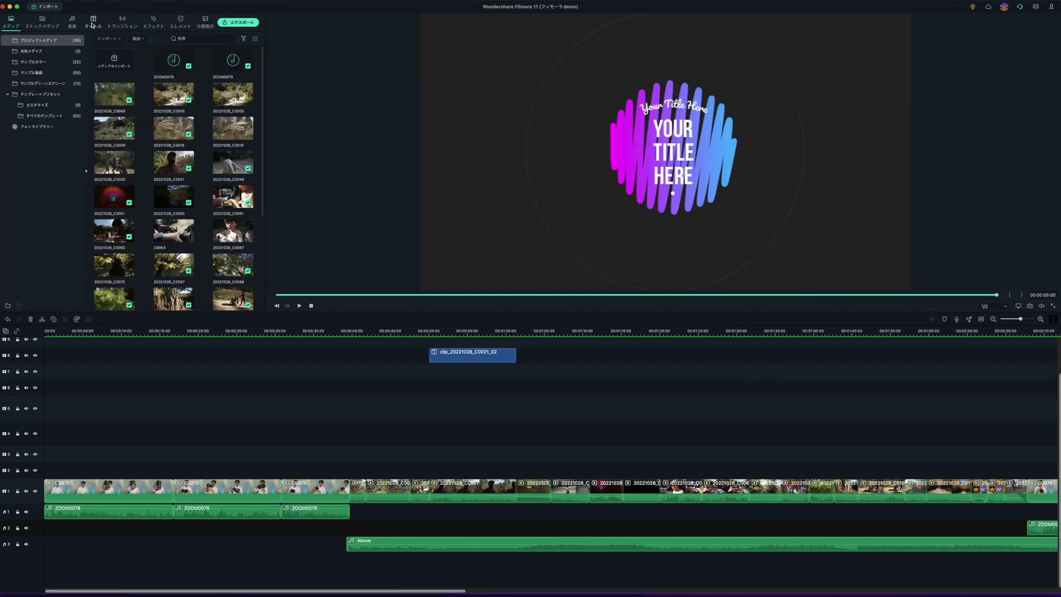
Place the favourite title 新ローワーサード 23 on video track 3, starting at 00:00:08:20 where the lens is shown.
{"action": "left_click", "coordinate": [93, 25]}
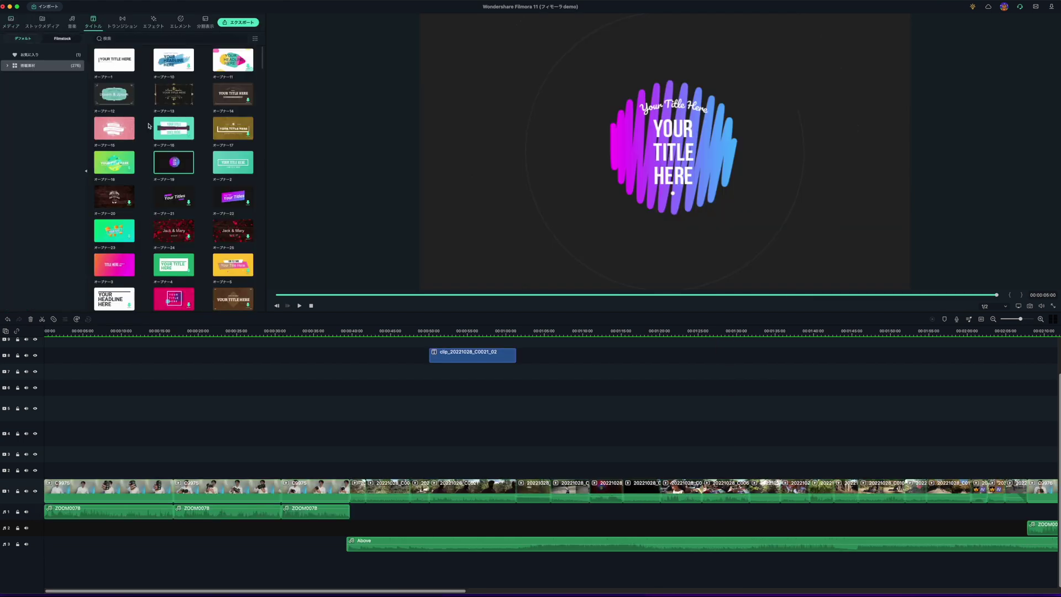
{"action": "scroll", "coordinate": [191, 175], "scroll_direction": "down", "scroll_amount": 5}
{"action": "left_click", "coordinate": [29, 55]}
{"action": "left_click_drag", "start_coordinate": [113, 60], "coordinate": [104, 453]}
{"action": "left_click", "coordinate": [104, 453]}
{"action": "key", "text": "space"}
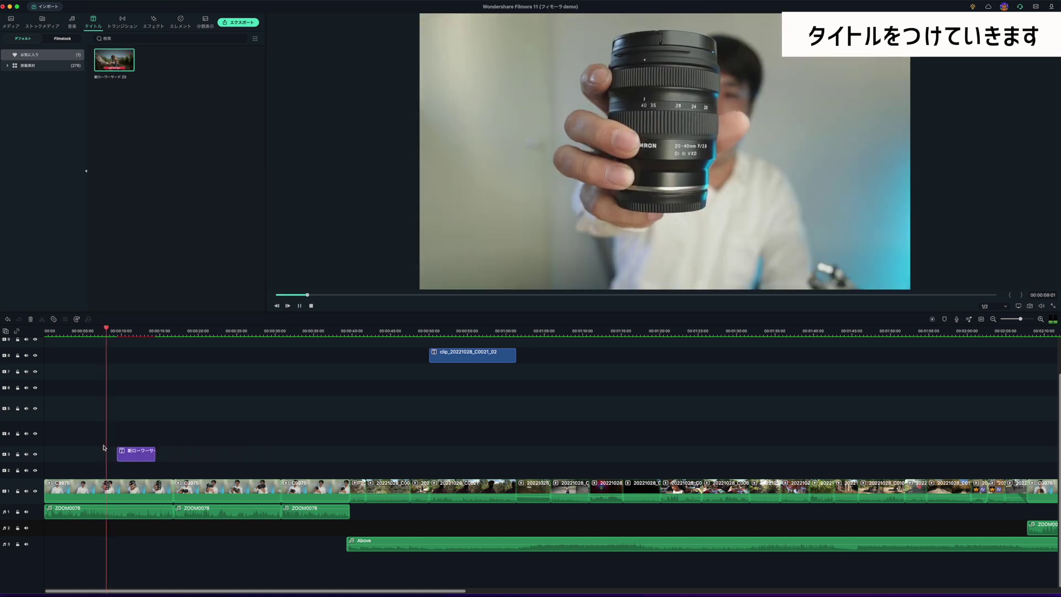
{"action": "key", "text": "space"}
{"action": "left_click_drag", "start_coordinate": [132, 454], "coordinate": [127, 454]}
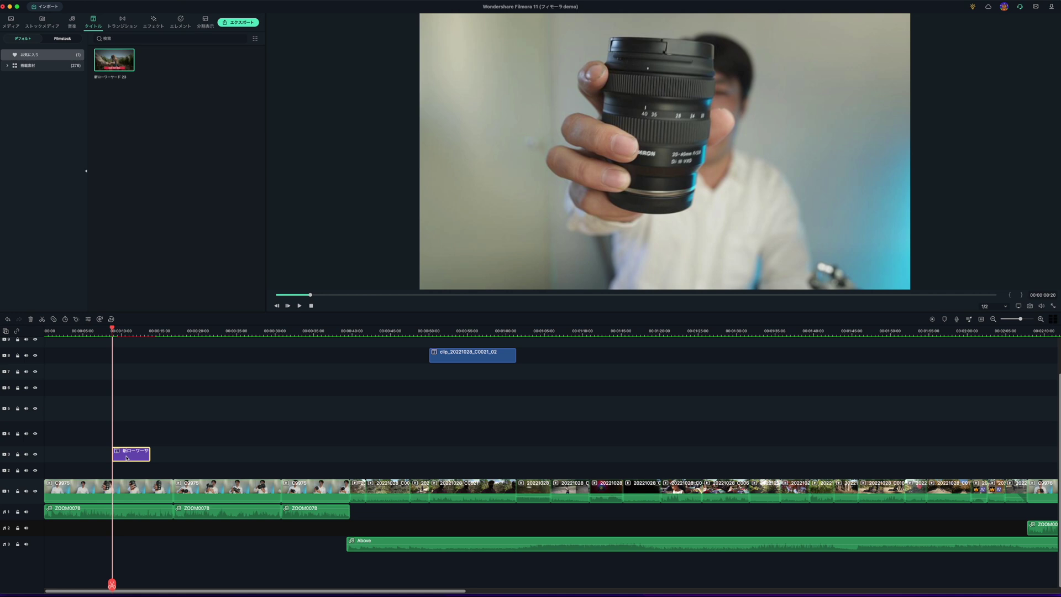
Set the lower-third title's small line to "New lens for Sony Emount" and its main line to "Tamron 20-40mm F2.8", and play it.
{"action": "double_click", "coordinate": [127, 454]}
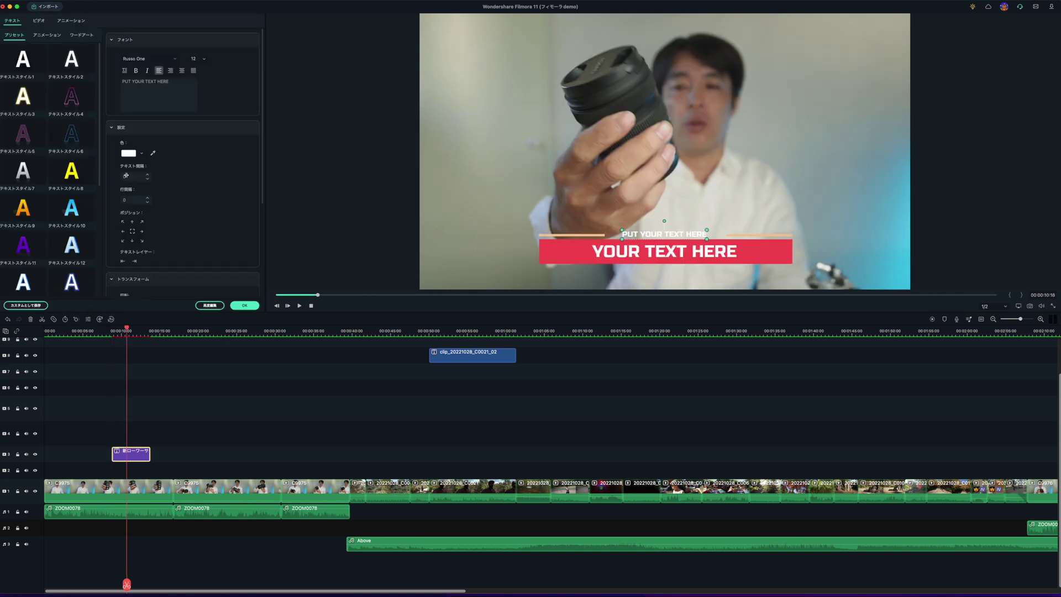
{"action": "left_click", "coordinate": [120, 81]}
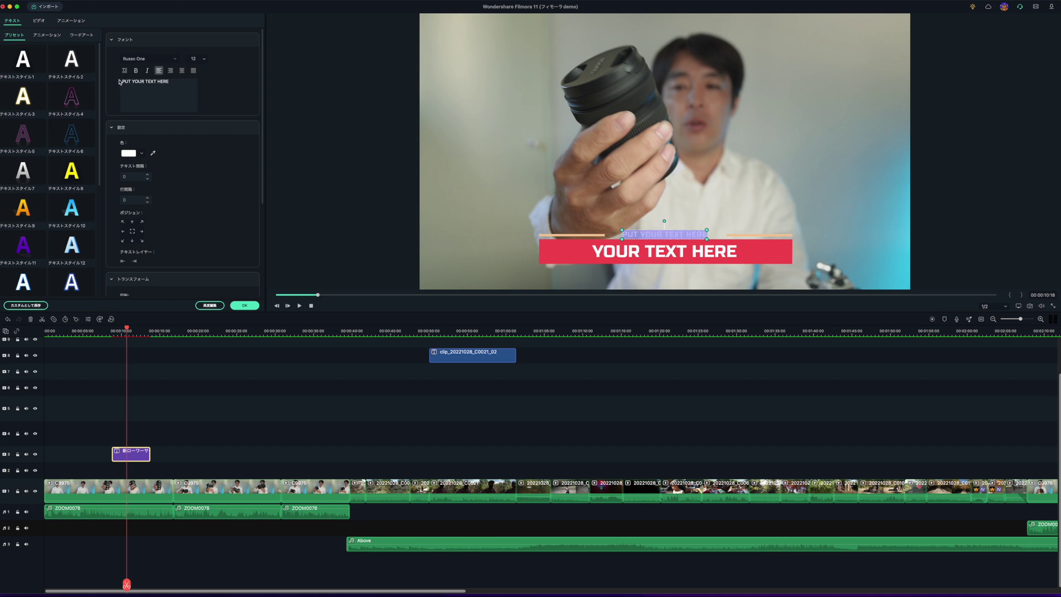
{"action": "key", "text": "BackSpace"}
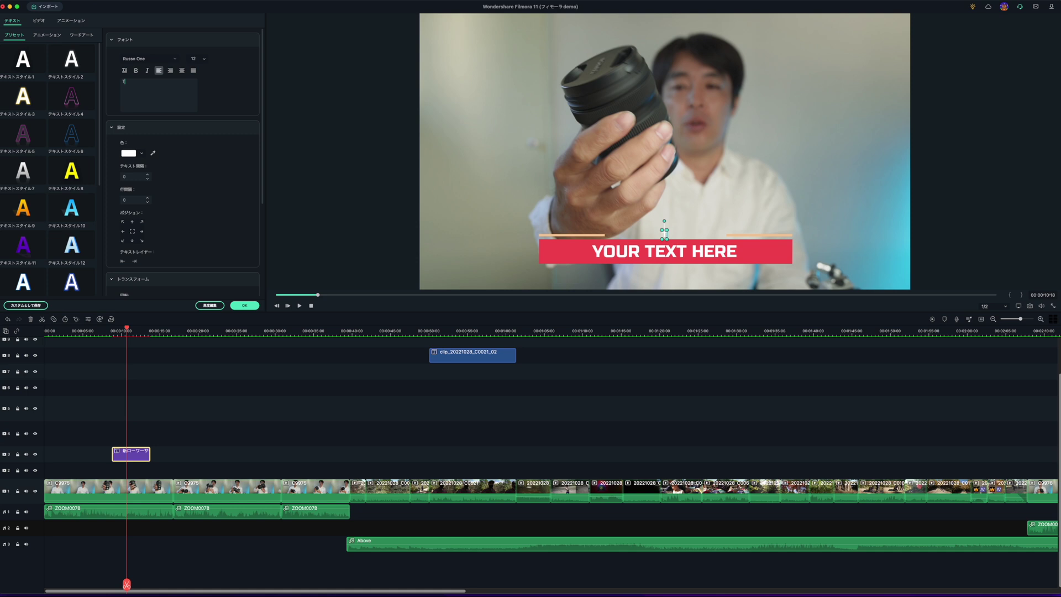
{"action": "type", "text": "New lens for Sony Emount"}
{"action": "left_click", "coordinate": [664, 251]}
{"action": "type", "text": "Tamron 20-40mm F2.8"}
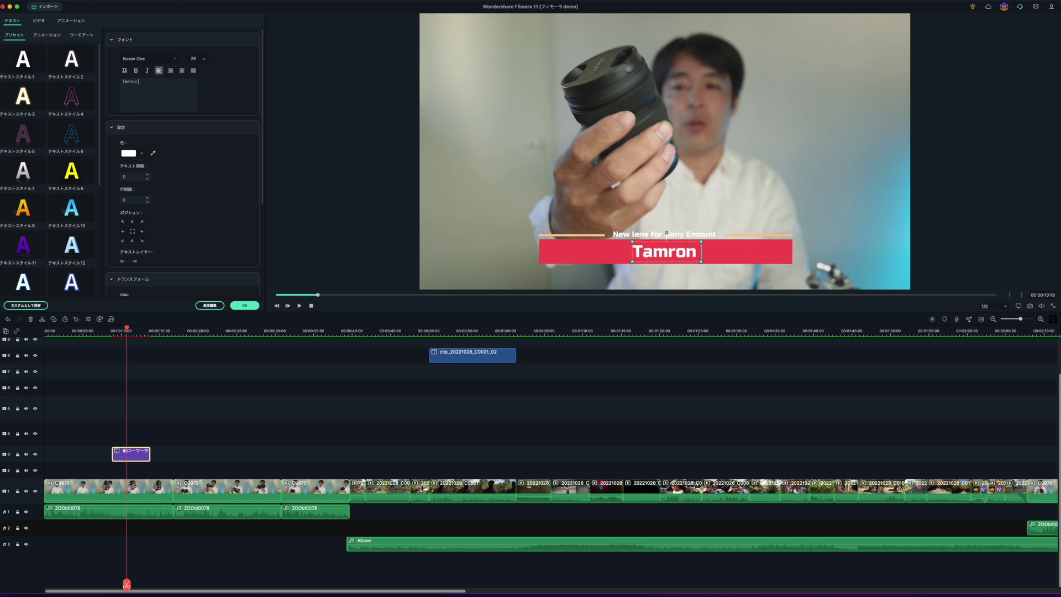
{"action": "left_click", "coordinate": [86, 423]}
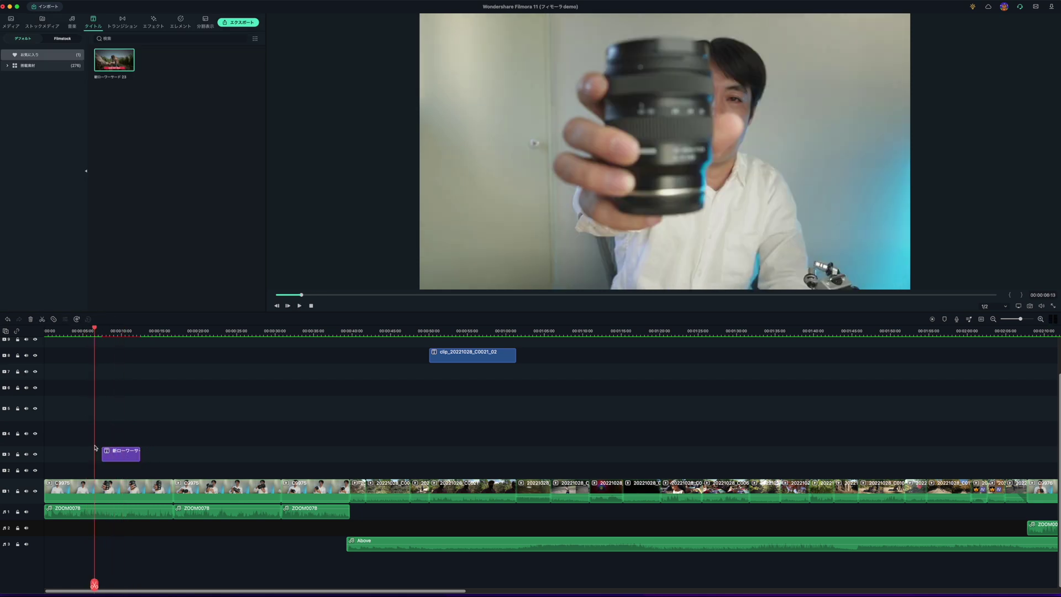
{"action": "key", "text": "space"}
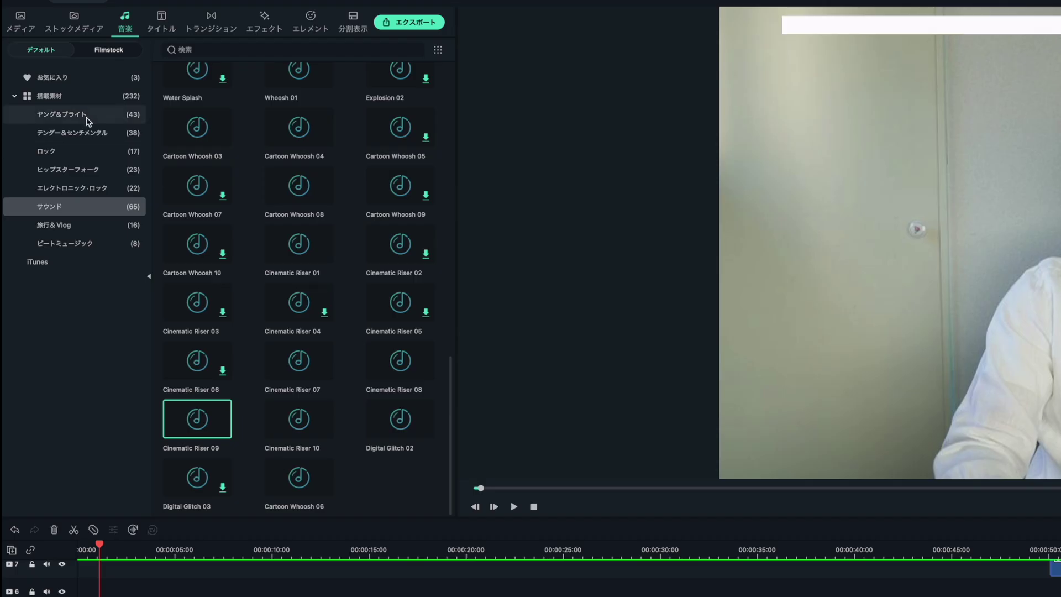
Add the favourite Fade White transition between the last talking clip and the first outdoor clip, and play across the cut.
{"action": "left_click", "coordinate": [210, 31]}
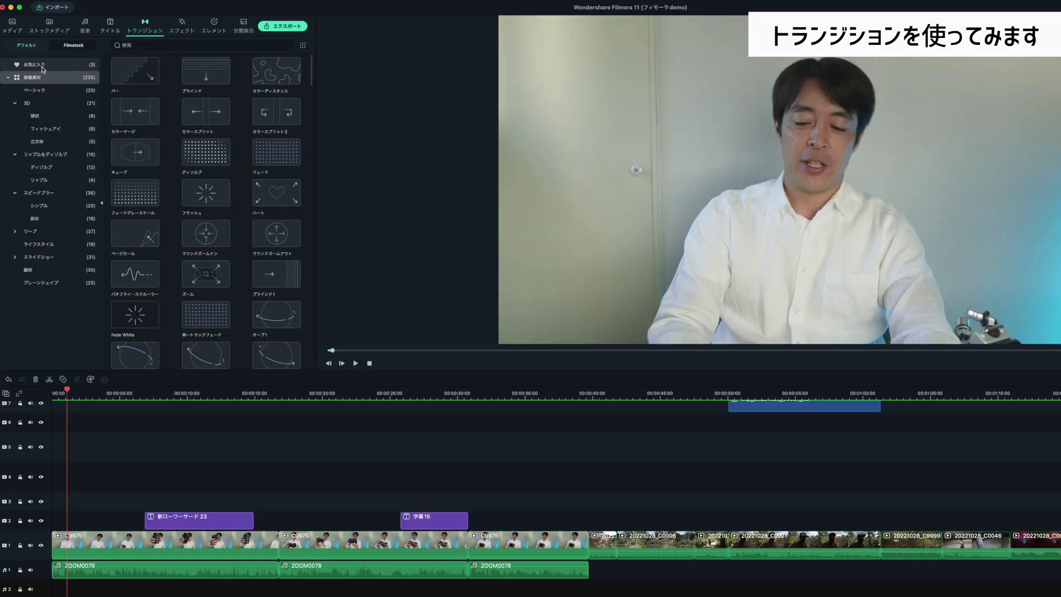
{"action": "left_click", "coordinate": [42, 67]}
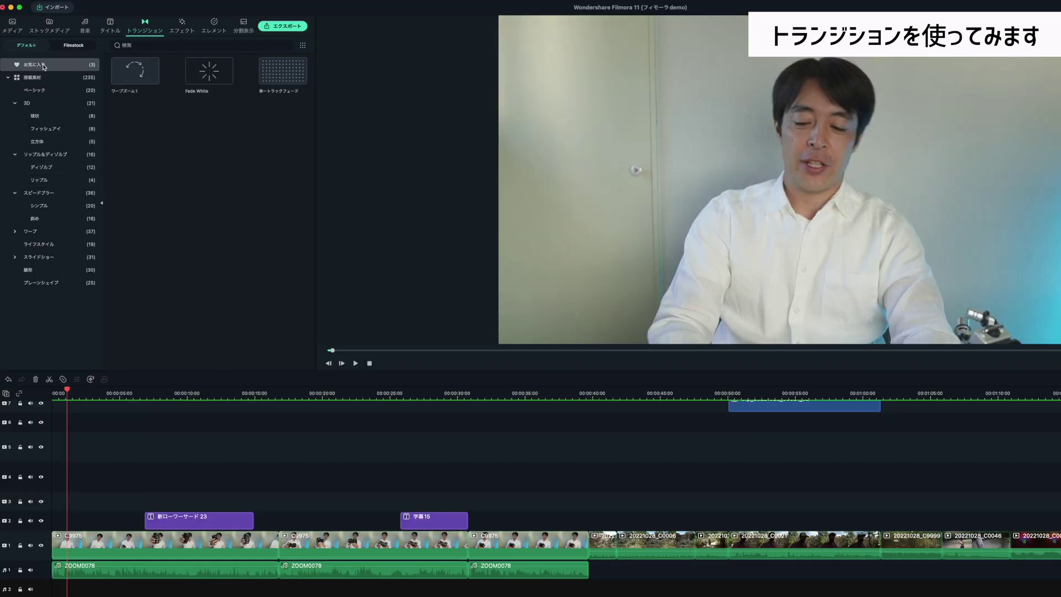
{"action": "left_click", "coordinate": [209, 80]}
{"action": "left_click_drag", "start_coordinate": [209, 80], "coordinate": [584, 542]}
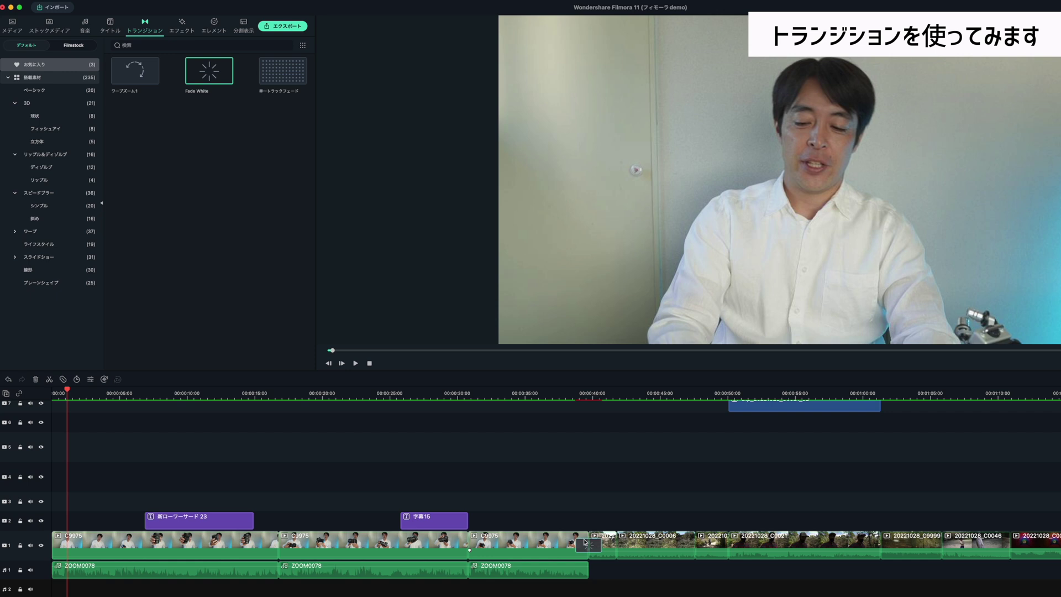
{"action": "left_click", "coordinate": [571, 519]}
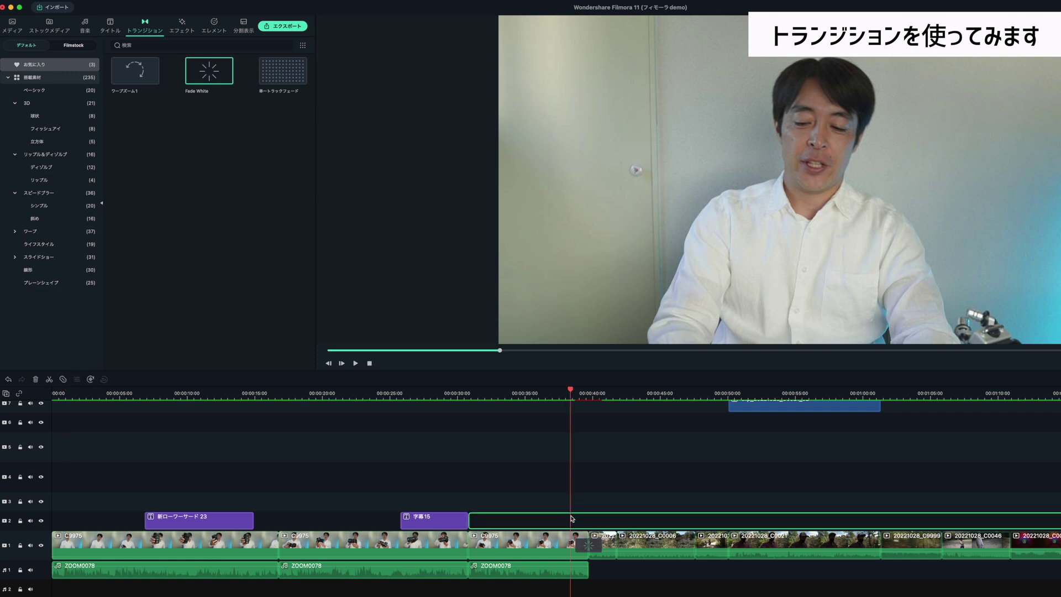
{"action": "key", "text": "space"}
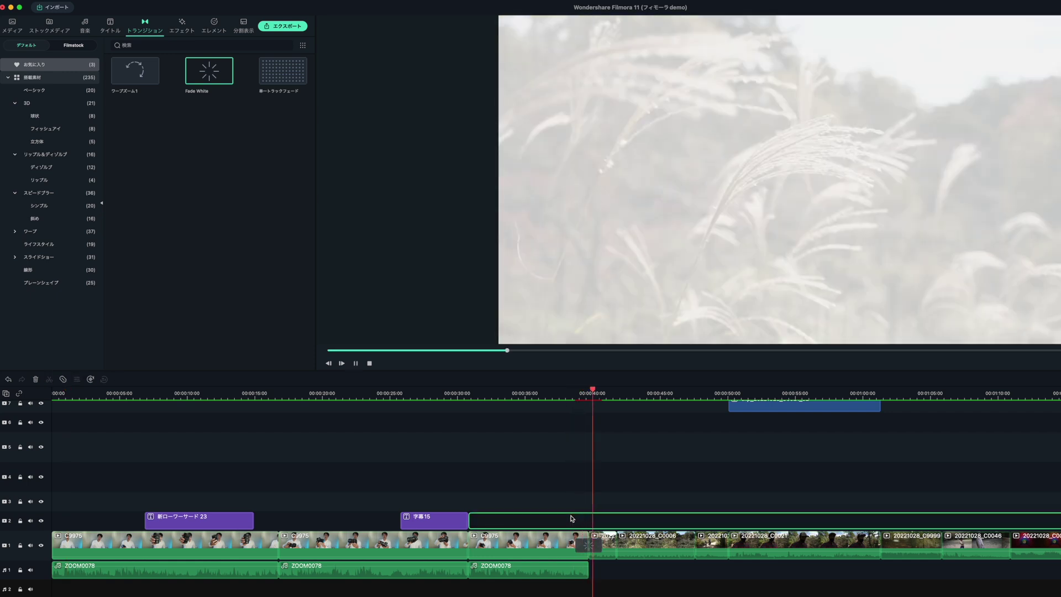
Audition built-in sound effects for the lower-third title, including オートバイ, ページをめくる音, ストーリーテリング and Bells 03.
{"action": "left_click", "coordinate": [155, 489]}
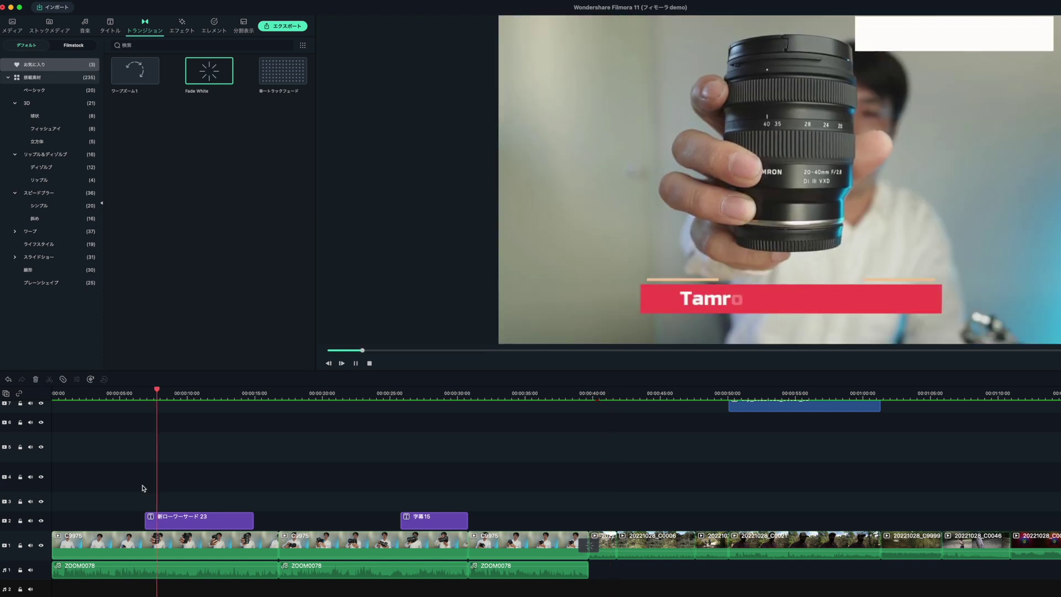
{"action": "left_click", "coordinate": [161, 518]}
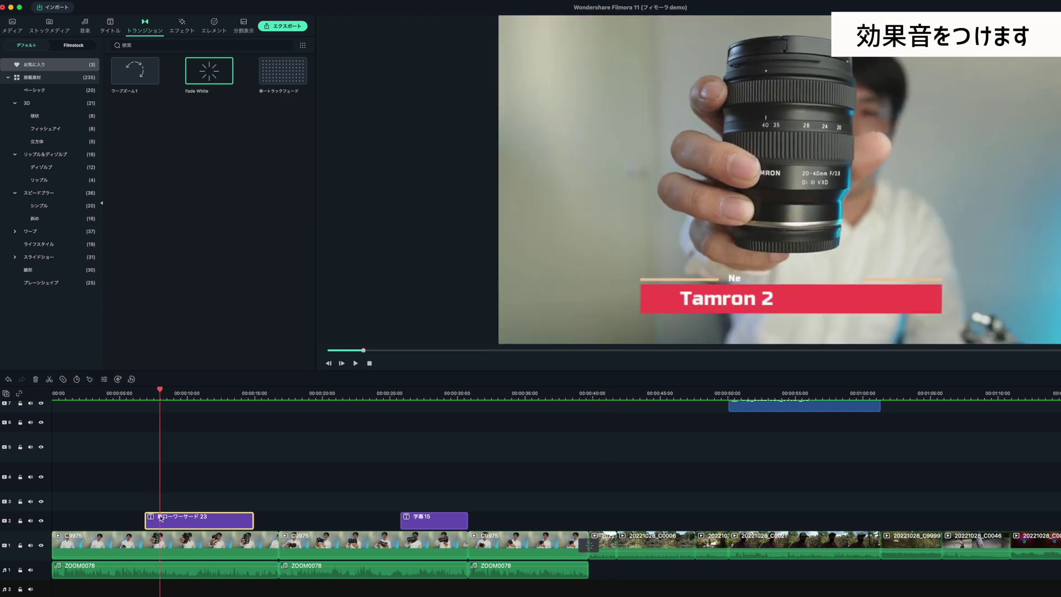
{"action": "left_click", "coordinate": [86, 29]}
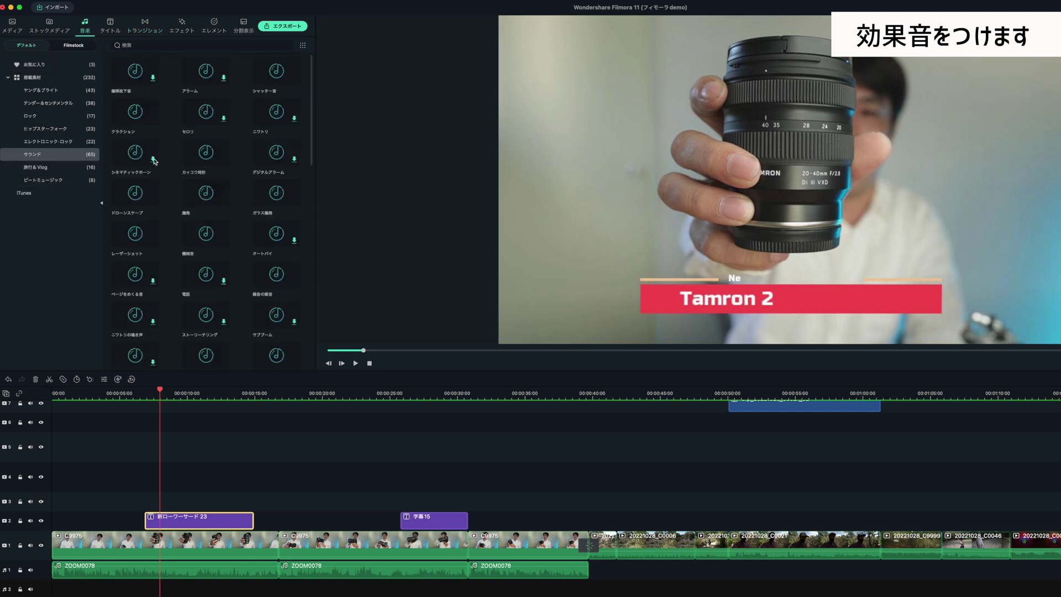
{"action": "left_click", "coordinate": [192, 239]}
{"action": "left_click", "coordinate": [271, 238]}
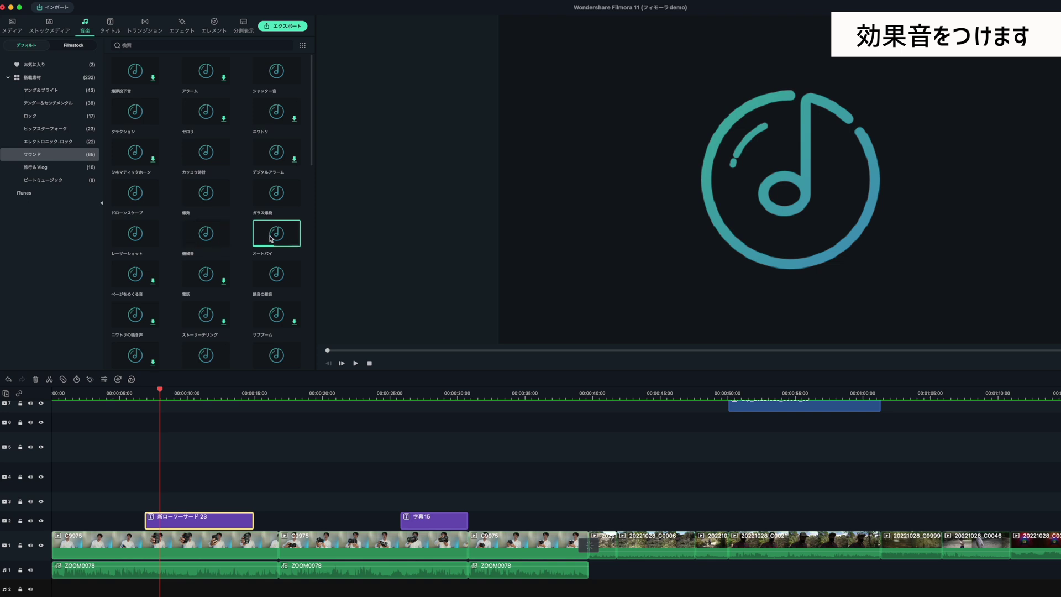
{"action": "double_click", "coordinate": [271, 238]}
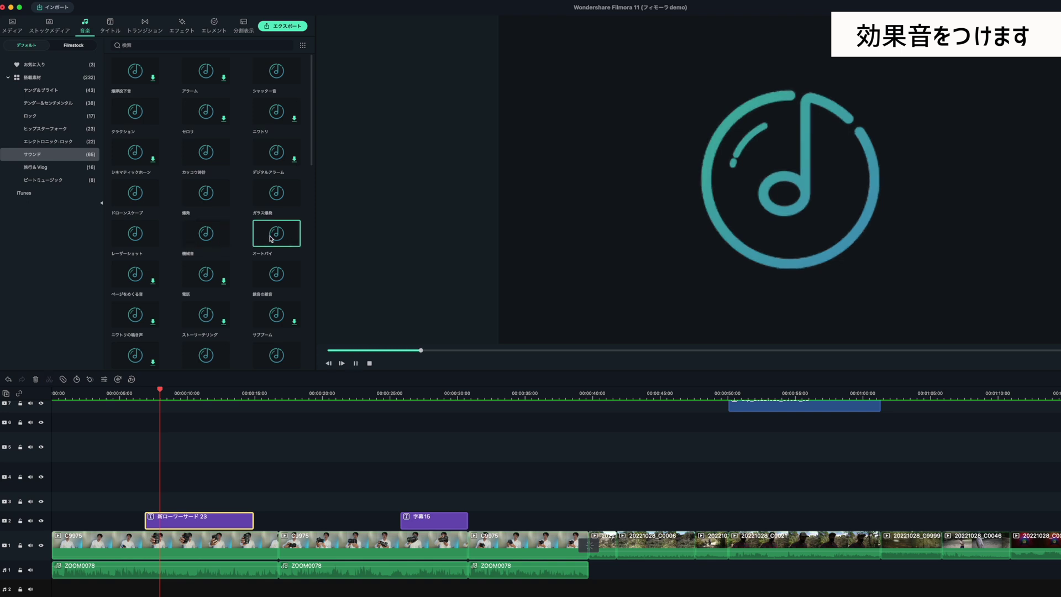
{"action": "left_click", "coordinate": [206, 279]}
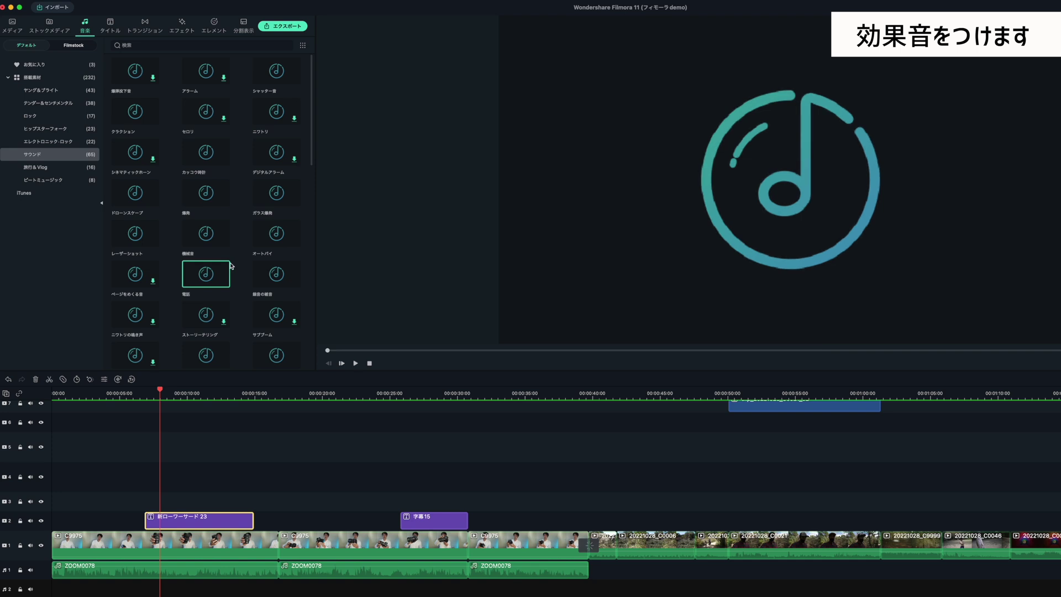
{"action": "left_click", "coordinate": [120, 281]}
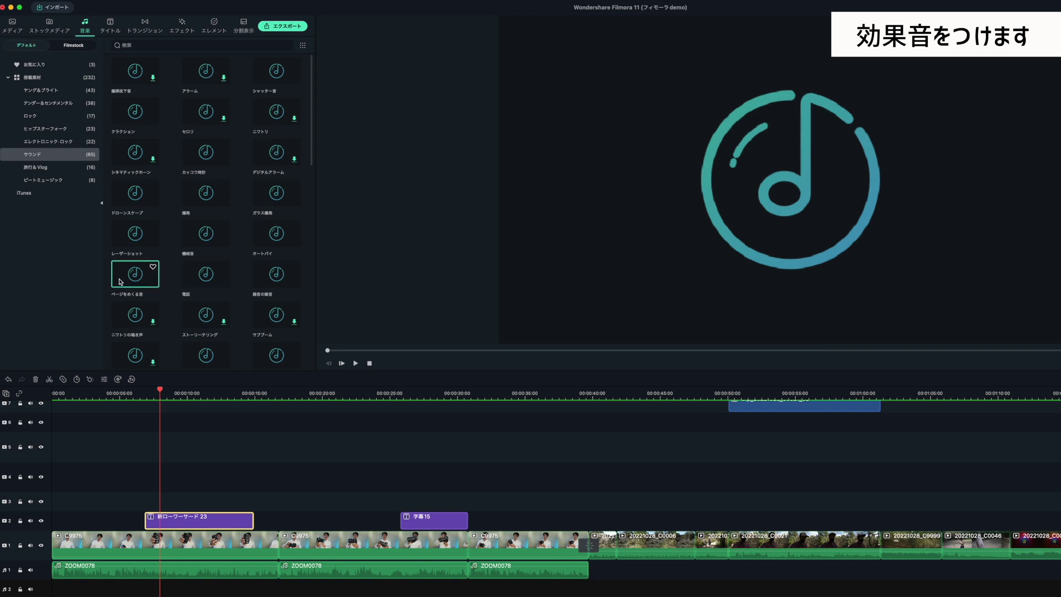
{"action": "double_click", "coordinate": [119, 282]}
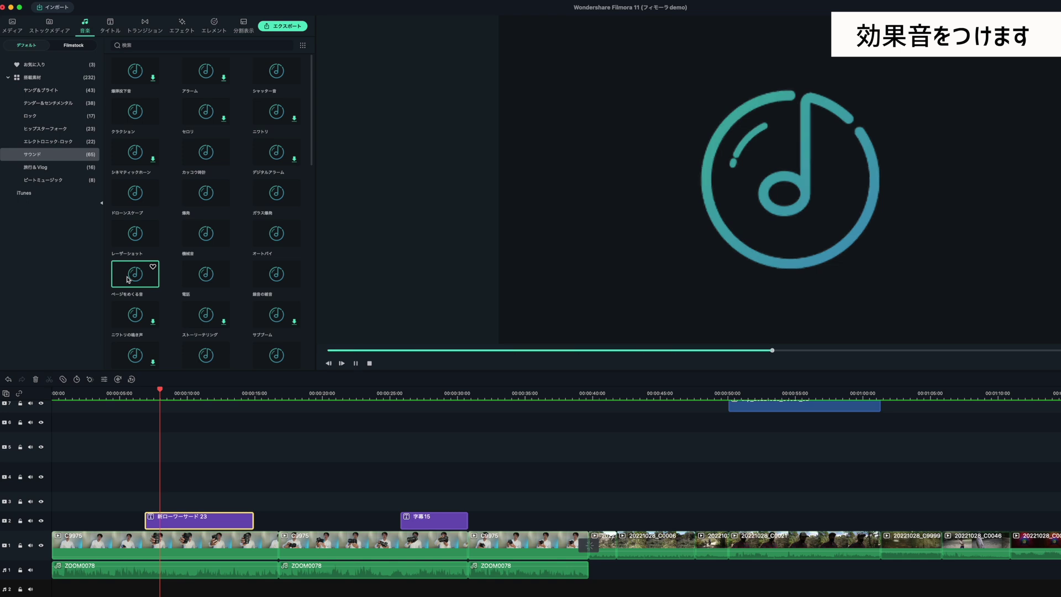
{"action": "scroll", "coordinate": [227, 287], "scroll_direction": "down", "scroll_amount": 6}
{"action": "scroll", "coordinate": [219, 223], "scroll_direction": "up", "scroll_amount": 4}
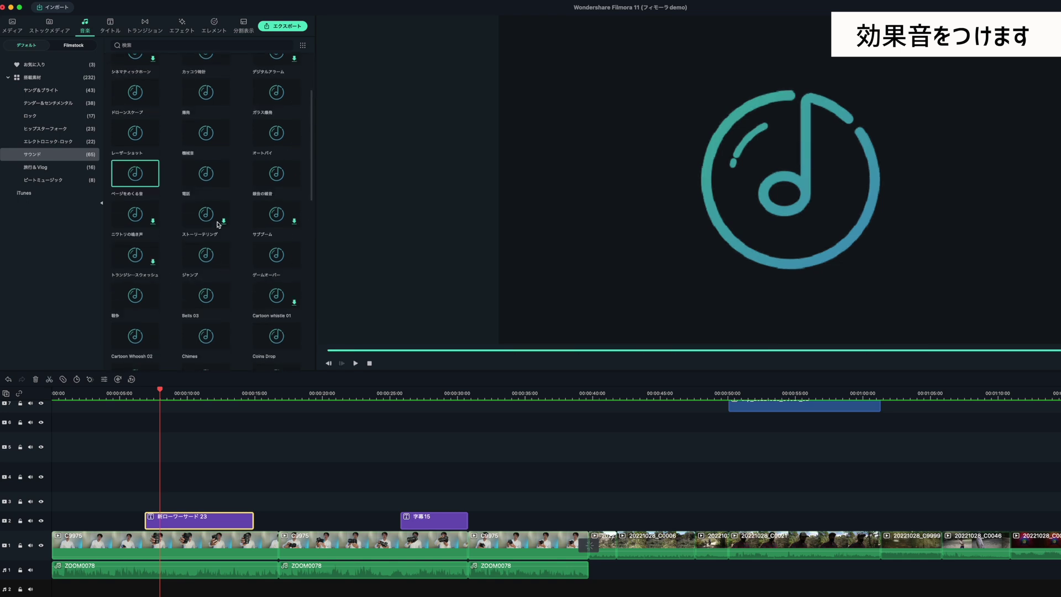
{"action": "left_click", "coordinate": [192, 219]}
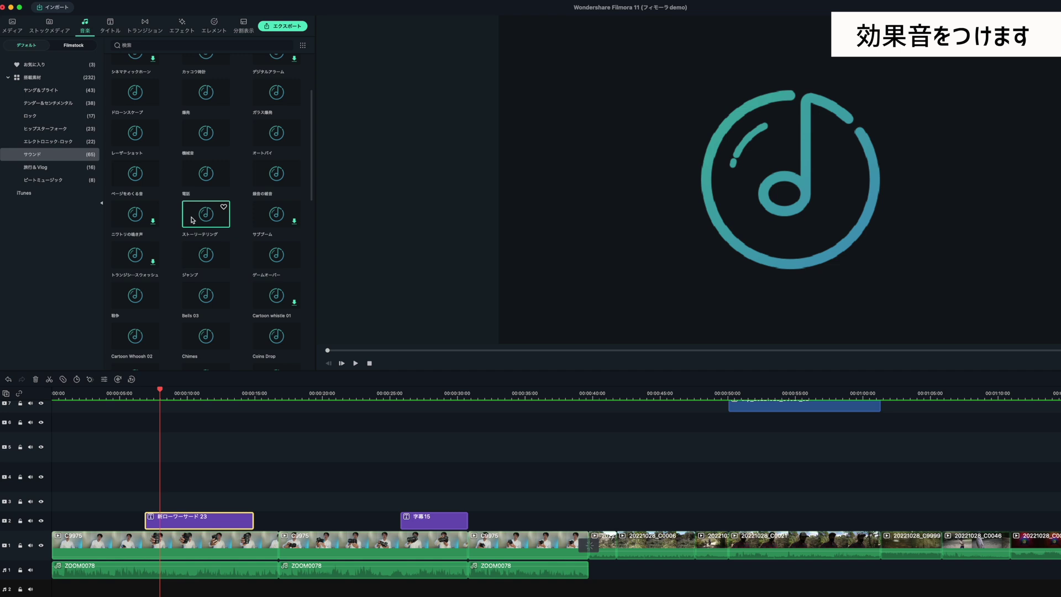
{"action": "double_click", "coordinate": [192, 220]}
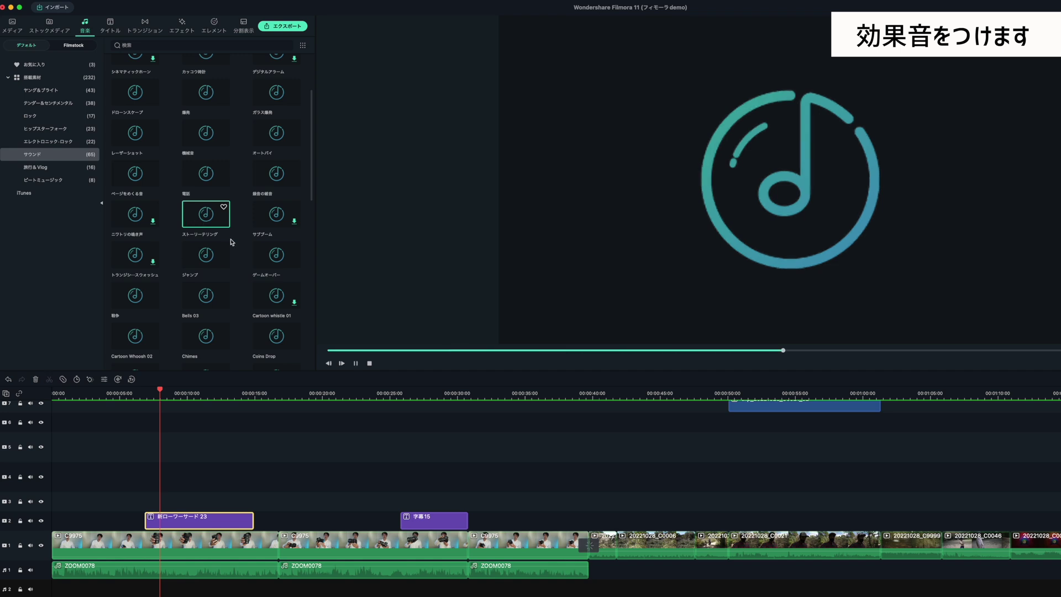
{"action": "double_click", "coordinate": [193, 296]}
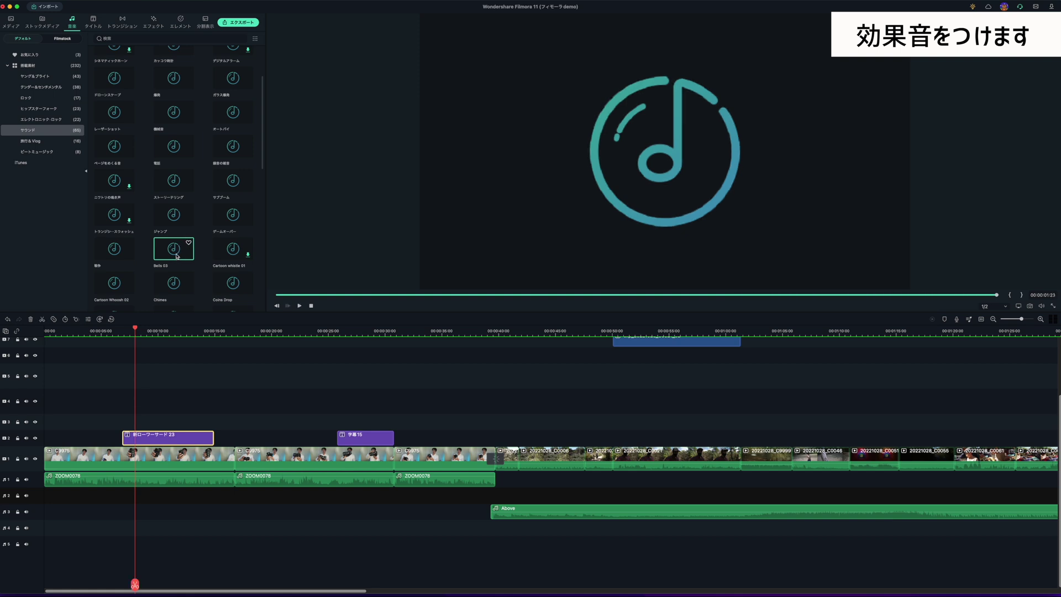
Place the ストーリーテリング sound effect on audio track 2 at the start of the lower-third title and play the section.
{"action": "left_click", "coordinate": [172, 181]}
{"action": "left_click_drag", "start_coordinate": [164, 341], "coordinate": [124, 499]}
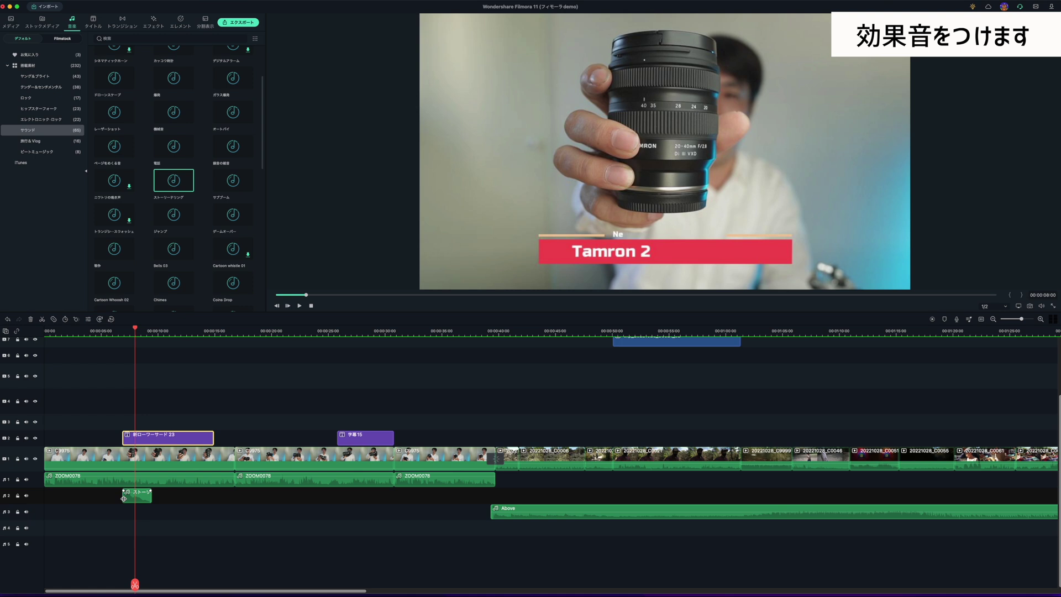
{"action": "left_click", "coordinate": [106, 499]}
{"action": "key", "text": "space"}
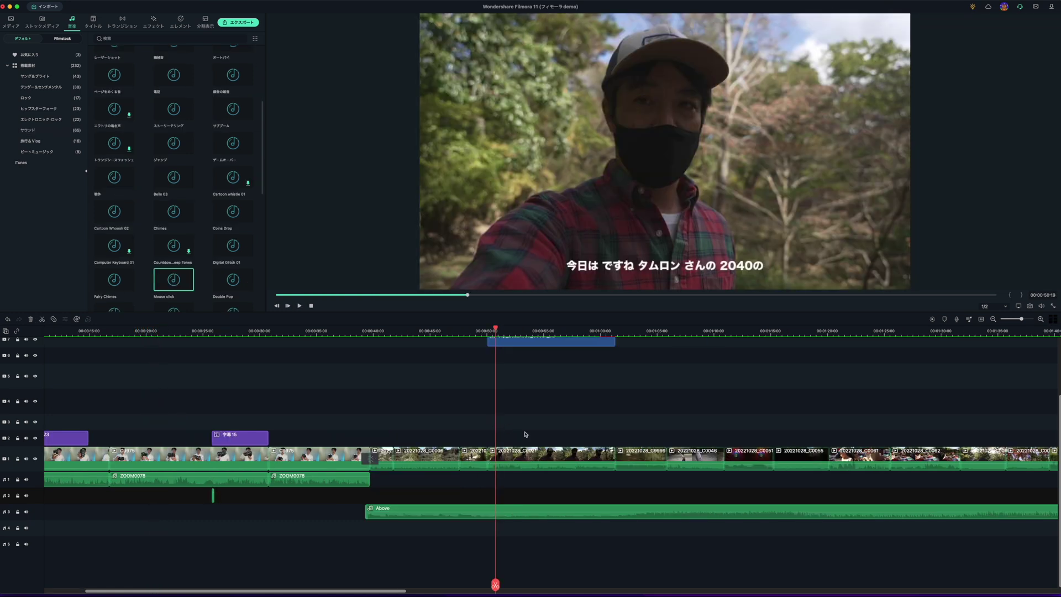
Raise the brightness of the dark walking selfie clip to 16 in its color correction settings.
{"action": "left_click", "coordinate": [524, 434]}
{"action": "left_click", "coordinate": [546, 460]}
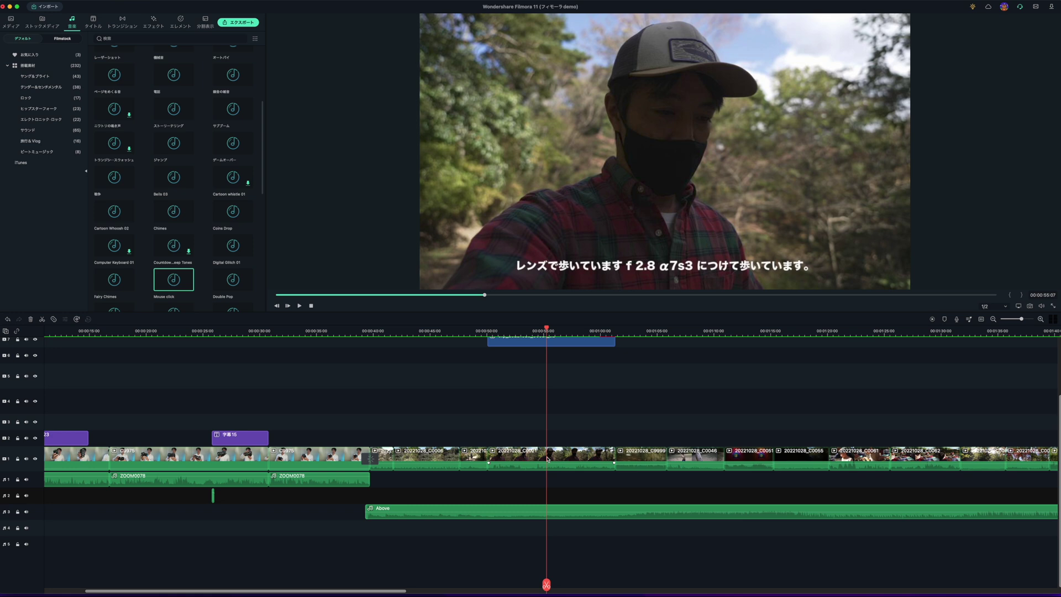
{"action": "left_click", "coordinate": [547, 458]}
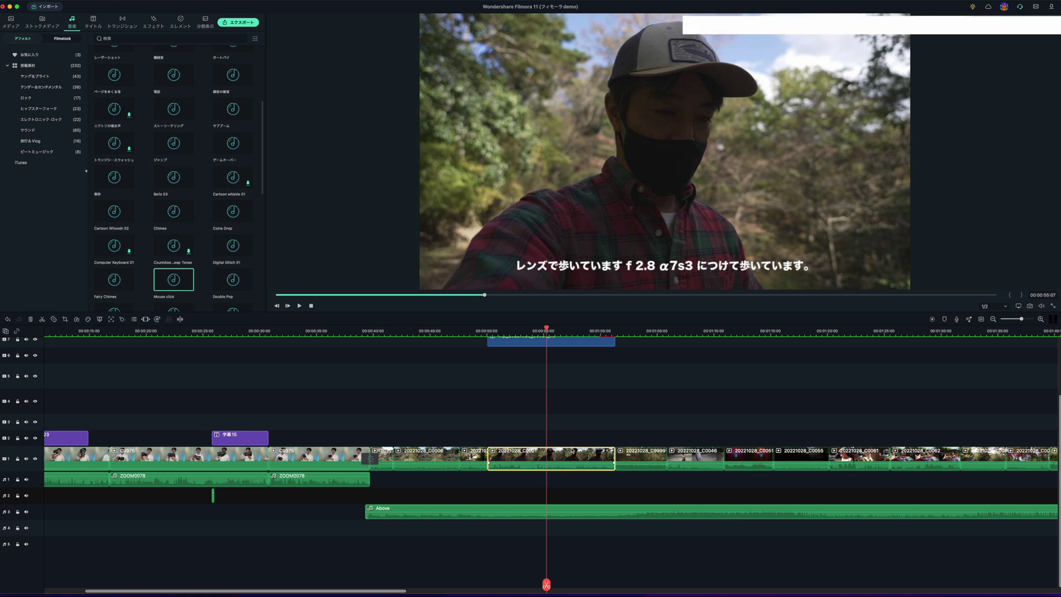
{"action": "double_click", "coordinate": [549, 458]}
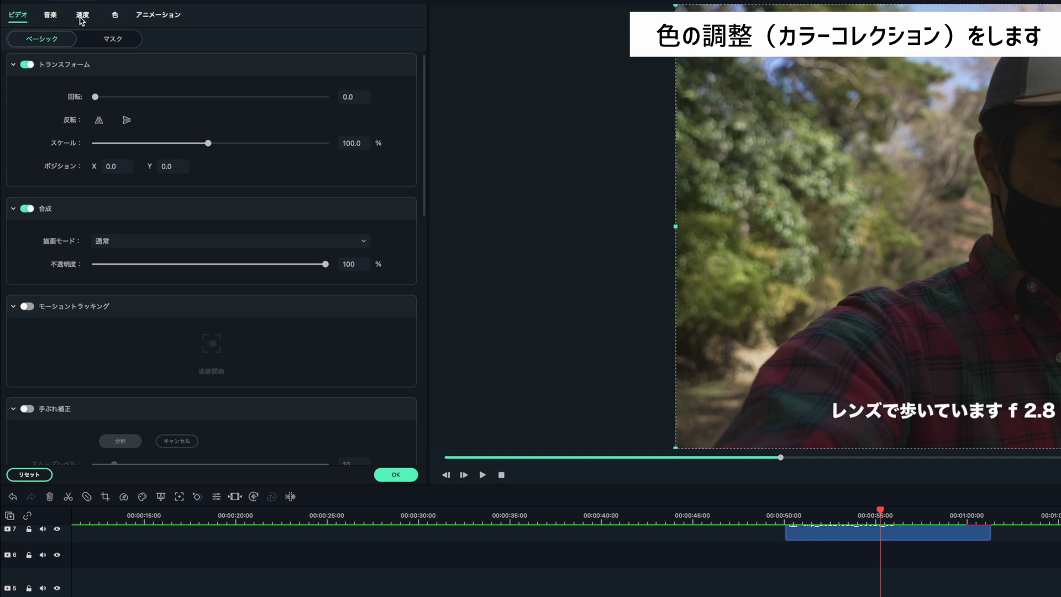
{"action": "scroll", "coordinate": [221, 212], "scroll_direction": "down", "scroll_amount": 7}
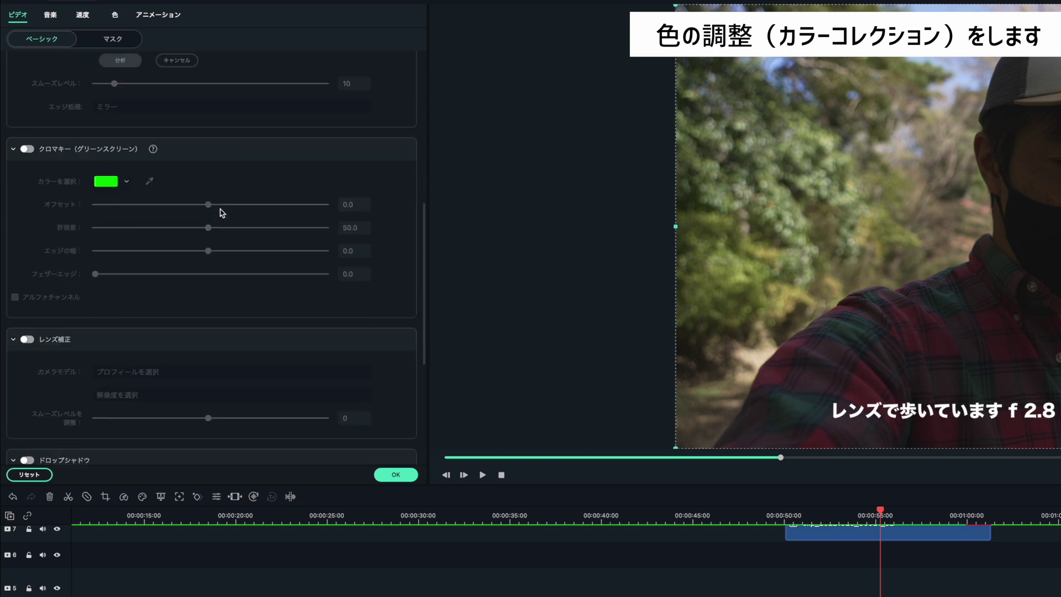
{"action": "scroll", "coordinate": [224, 223], "scroll_direction": "up", "scroll_amount": 7}
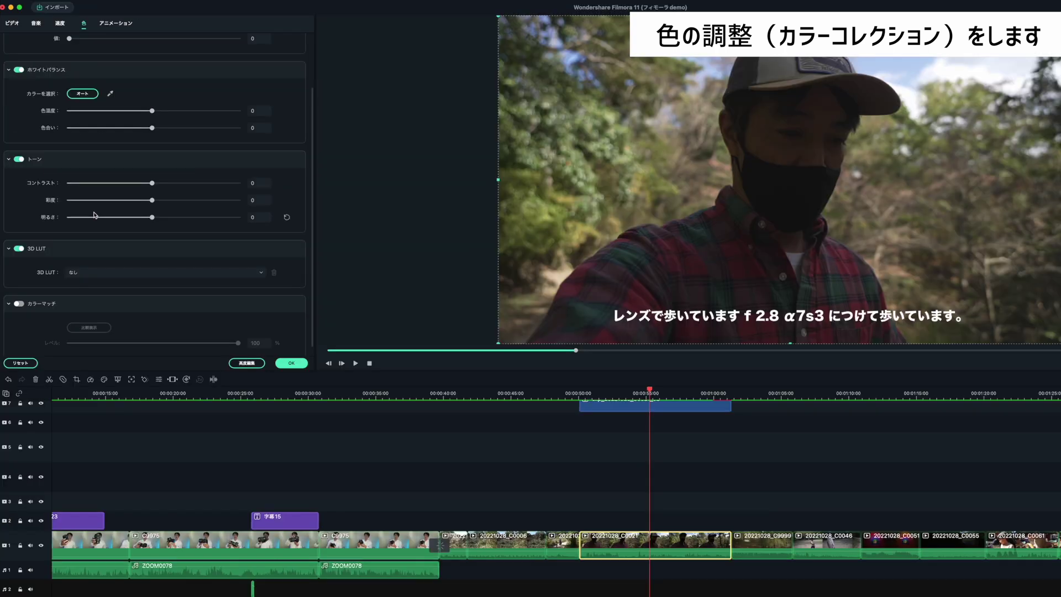
{"action": "left_click_drag", "start_coordinate": [153, 220], "coordinate": [163, 218]}
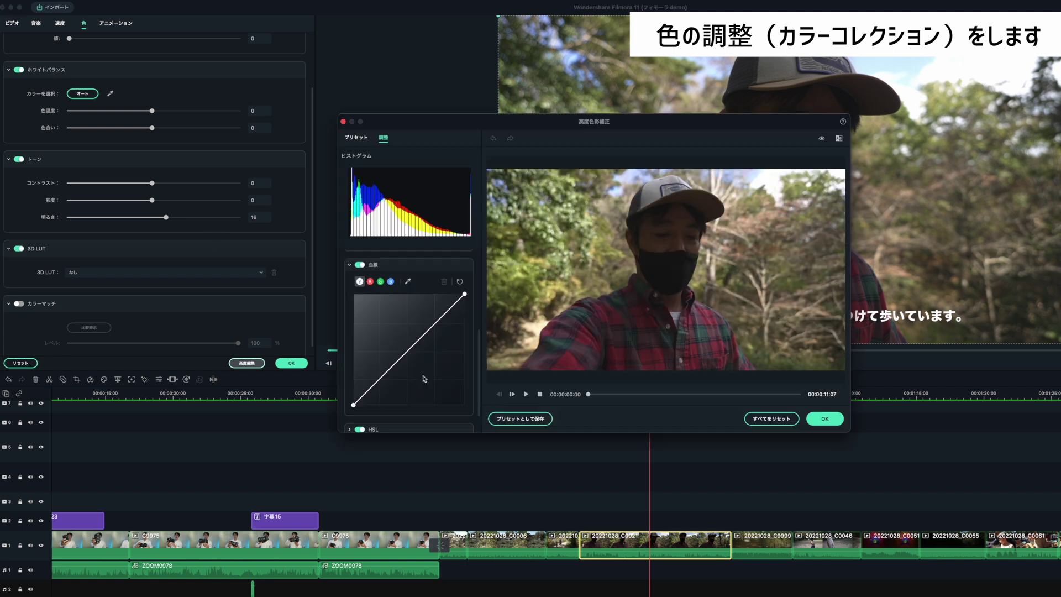
Fine-tune the selfie clip's white curve in advanced color correction by adjusting the midtones and slightly lowering the highlight end, and apply it.
{"action": "left_click_drag", "start_coordinate": [409, 354], "coordinate": [412, 354]}
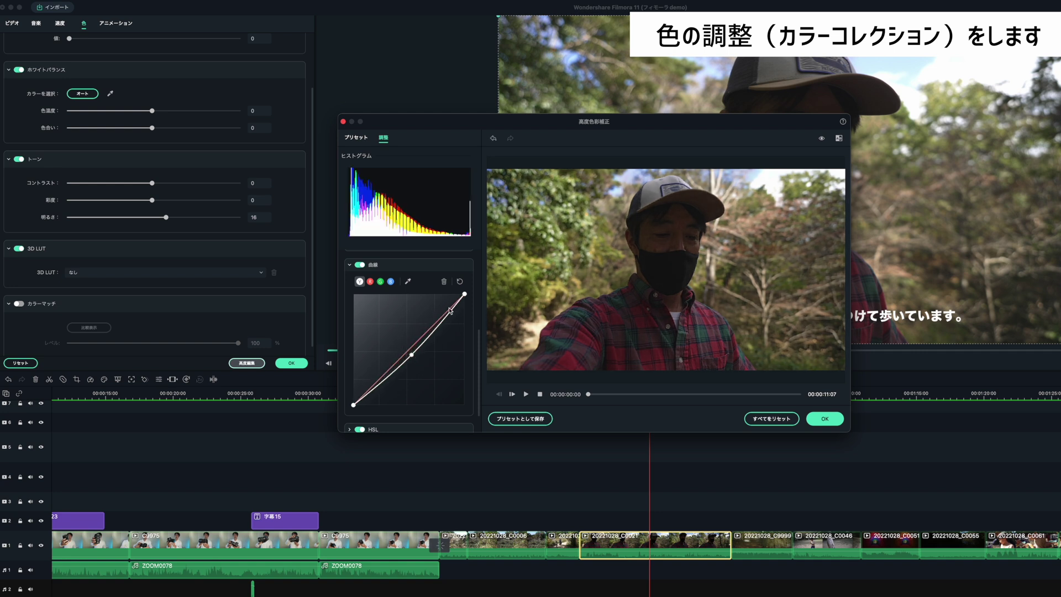
{"action": "left_click_drag", "start_coordinate": [463, 295], "coordinate": [466, 302]}
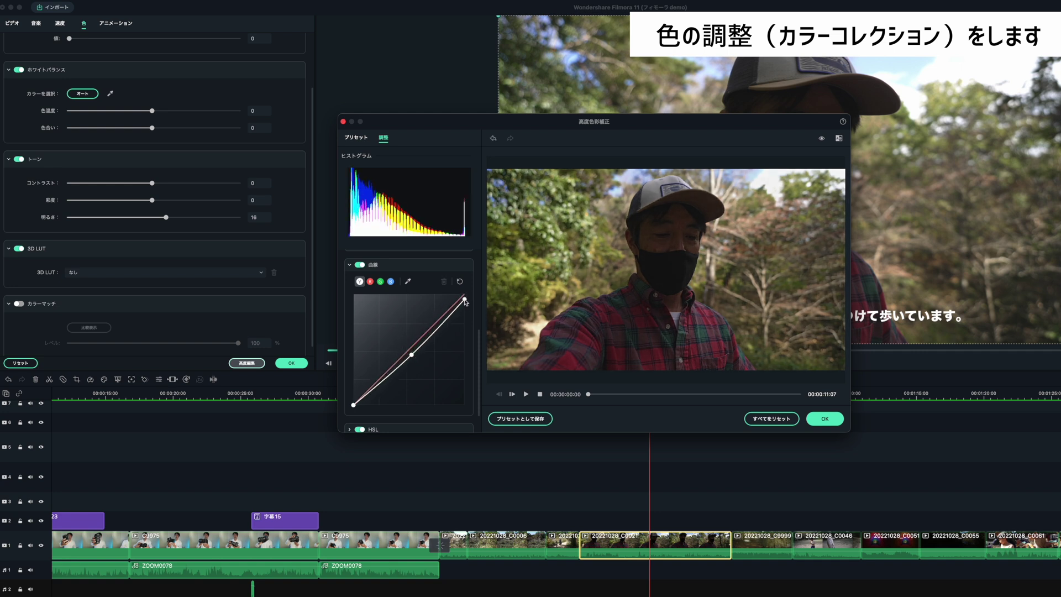
{"action": "left_click_drag", "start_coordinate": [412, 356], "coordinate": [412, 350]}
{"action": "left_click_drag", "start_coordinate": [466, 299], "coordinate": [467, 308]}
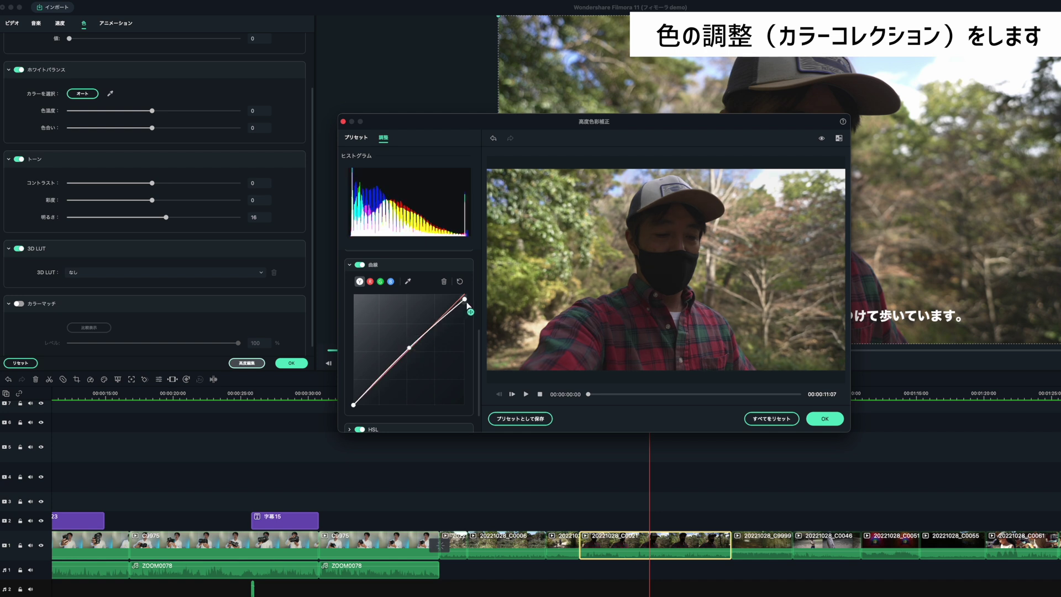
{"action": "left_click", "coordinate": [825, 419]}
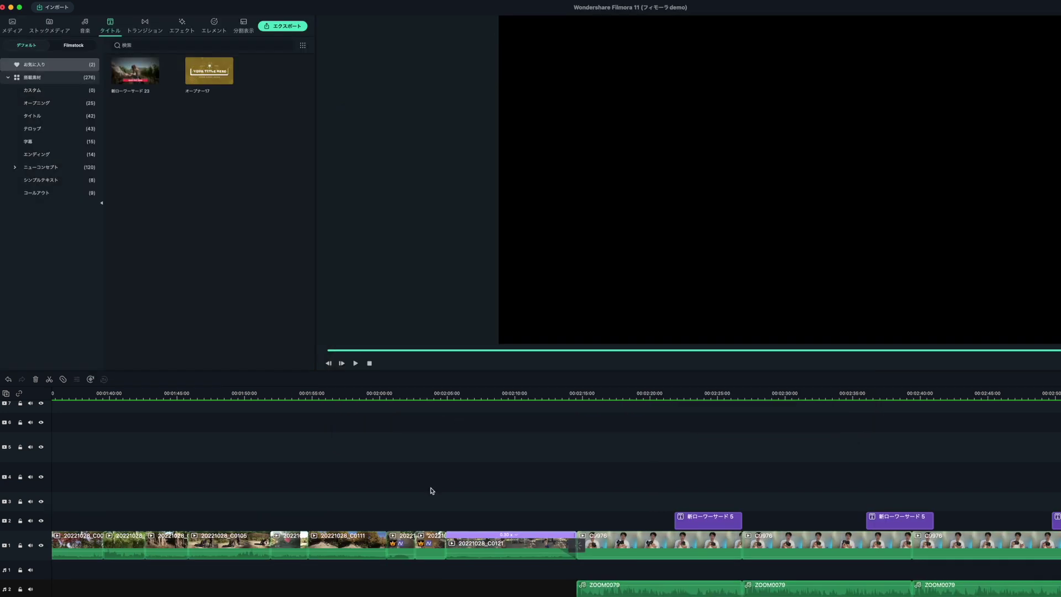
Insert the favourite opener title オープナー17 at the very start of video track 1, before the first talking clip.
{"action": "scroll", "coordinate": [436, 497], "scroll_direction": "left", "scroll_amount": 5}
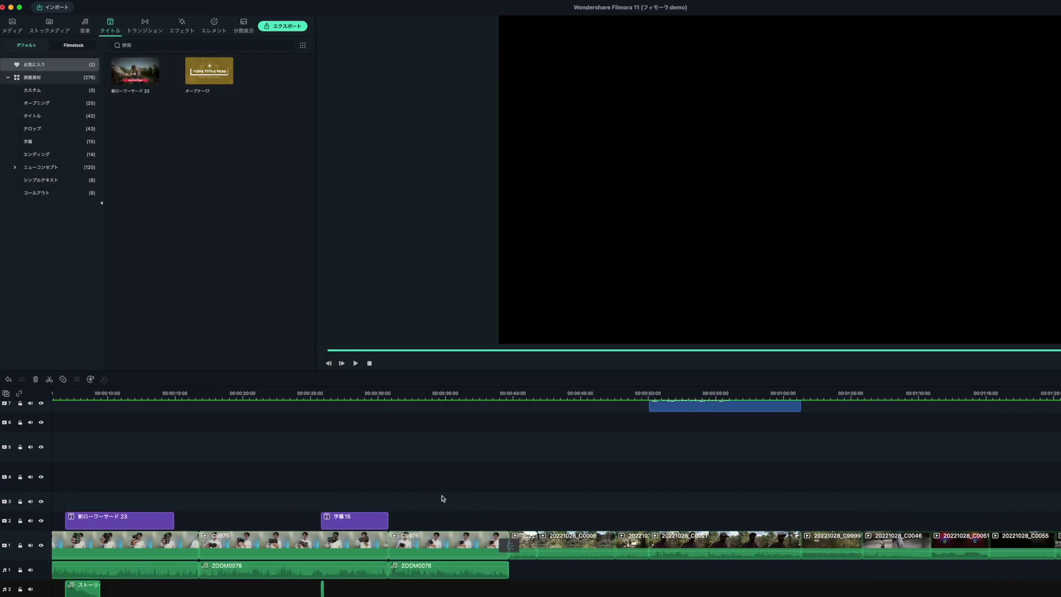
{"action": "scroll", "coordinate": [442, 499], "scroll_direction": "left", "scroll_amount": 3}
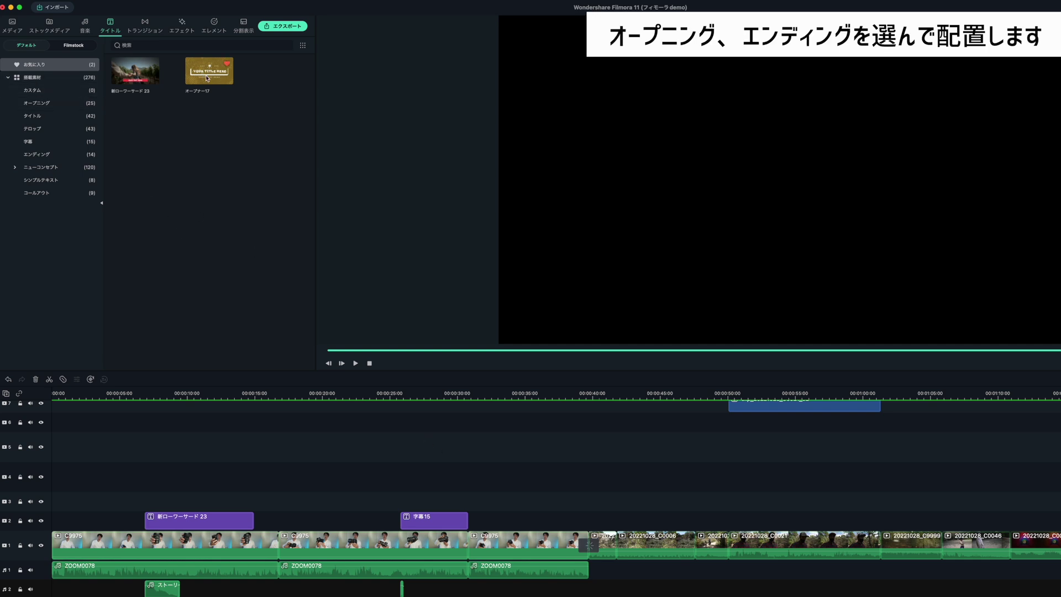
{"action": "left_click", "coordinate": [48, 78]}
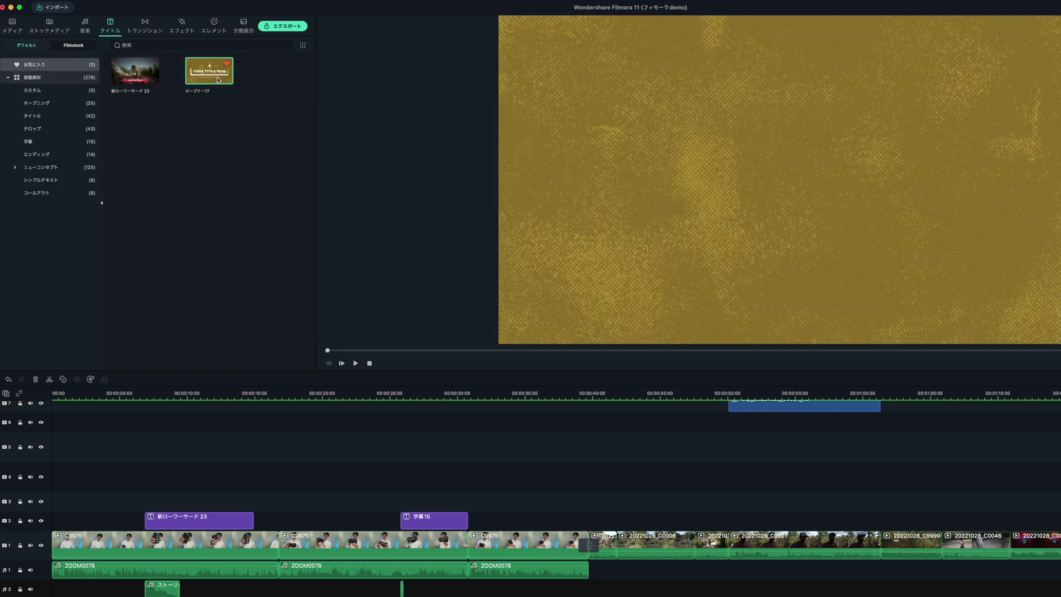
{"action": "left_click_drag", "start_coordinate": [219, 80], "coordinate": [50, 549]}
Set the opener's main title to "Tamron 20-40 f2.8", its subtitle to "new lens review" and its date text to "2020".
{"action": "double_click", "coordinate": [86, 545]}
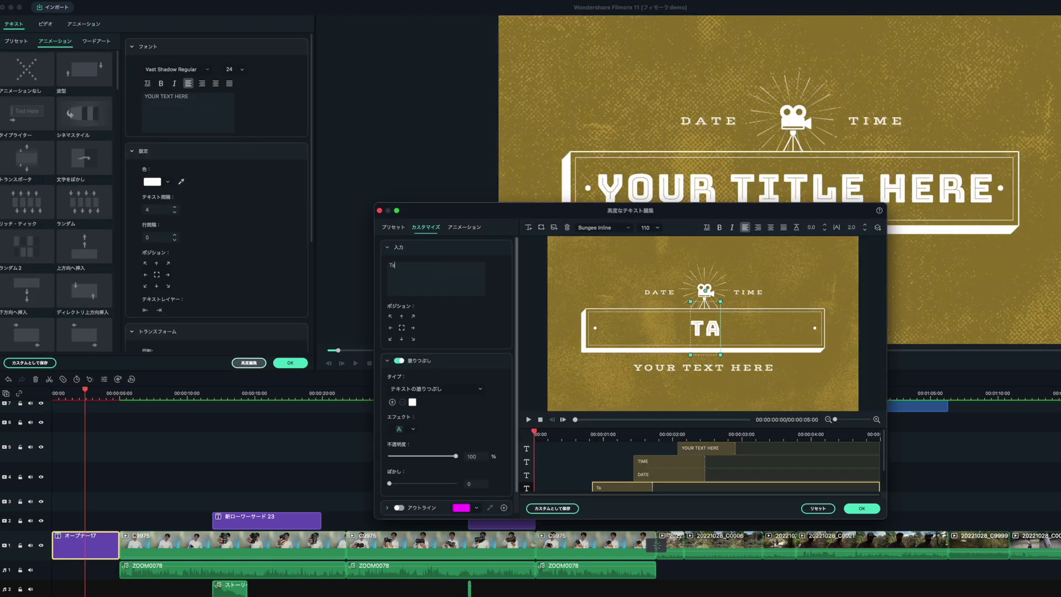
{"action": "type", "text": "mron 20-40 f2.8"}
{"action": "scroll", "coordinate": [445, 376], "scroll_direction": "down", "scroll_amount": 3}
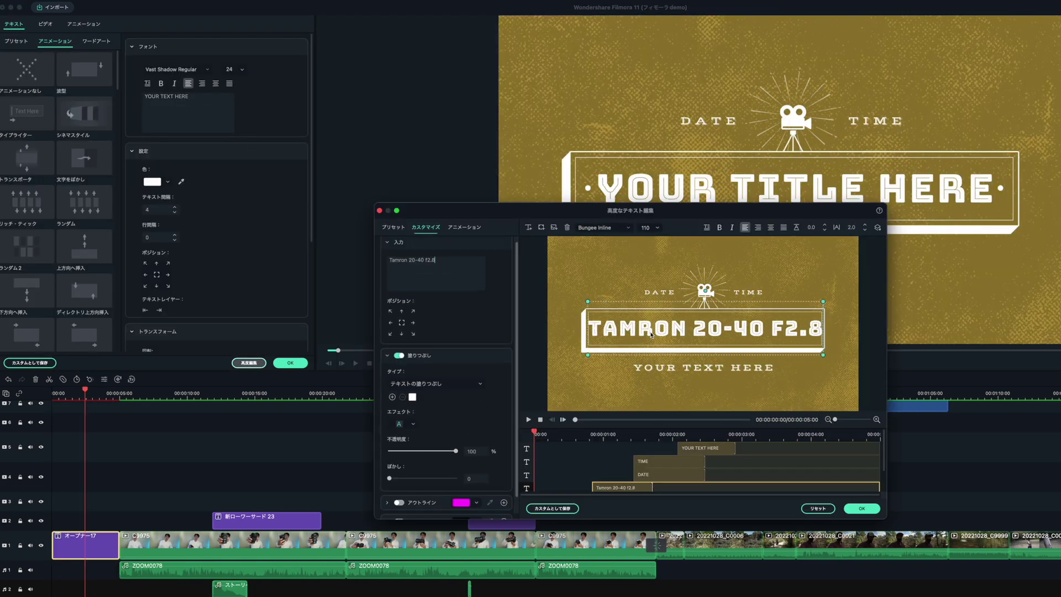
{"action": "left_click", "coordinate": [402, 231]}
{"action": "left_click", "coordinate": [703, 367]}
{"action": "type", "text": "new lens review"}
{"action": "left_click", "coordinate": [659, 292]}
{"action": "type", "text": "2020"}
{"action": "left_click", "coordinate": [749, 291]}
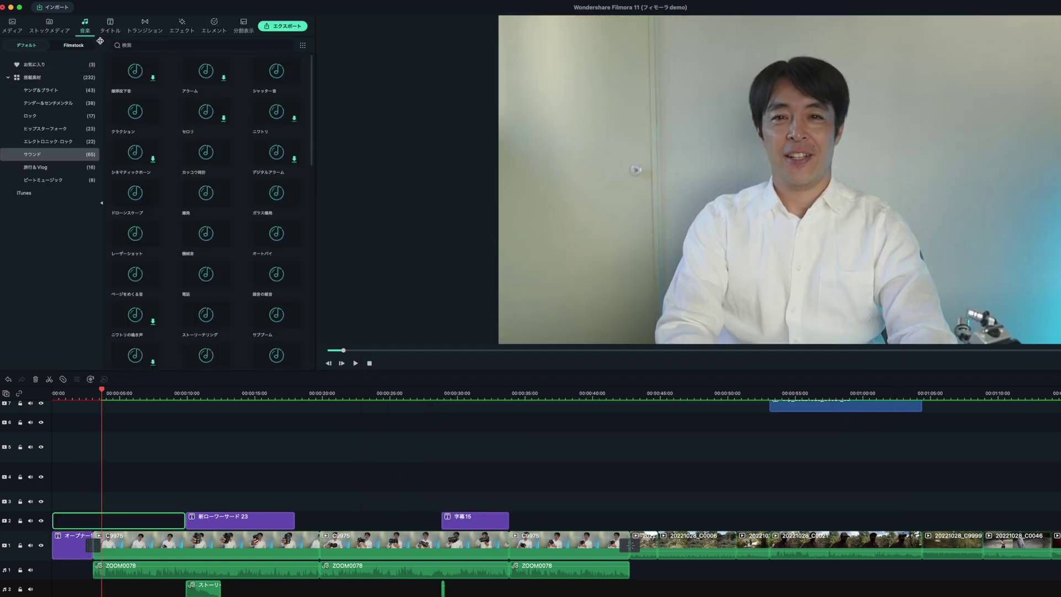
Place the Bassy Future Intro music from Filmstock on audio track 4 at the start of the timeline and play the opening.
{"action": "left_click", "coordinate": [55, 77]}
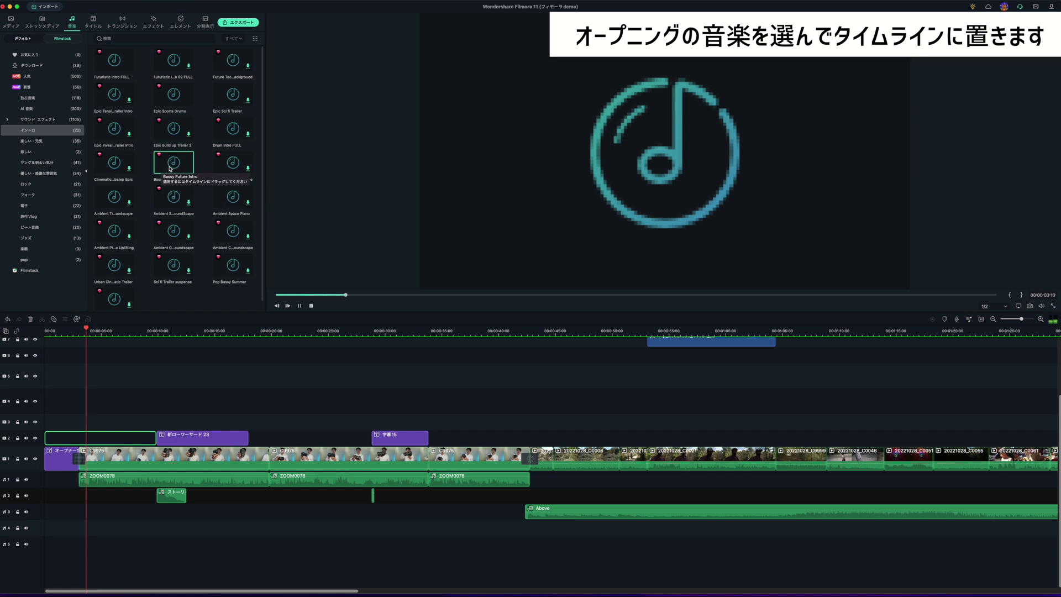
{"action": "left_click_drag", "start_coordinate": [171, 169], "coordinate": [46, 528]}
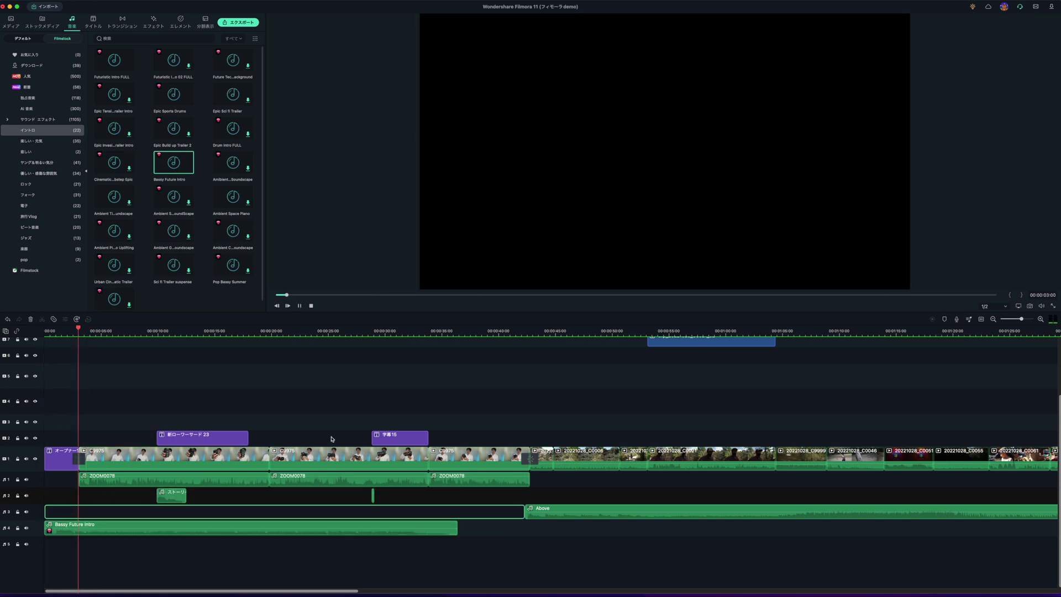
{"action": "key", "text": "space"}
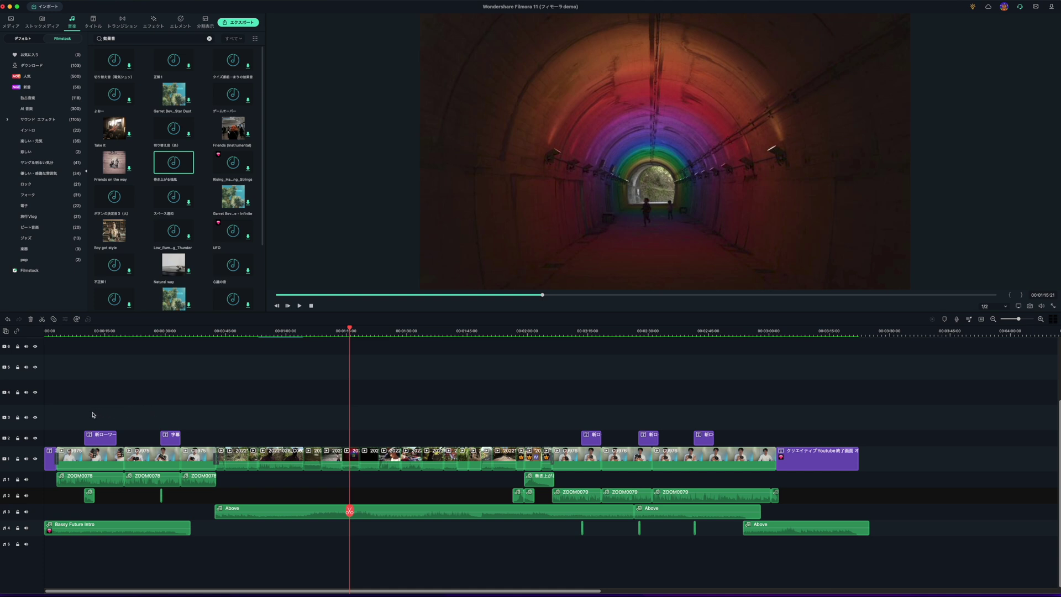
Check the opening and trim the closing Above music on audio track 4 to the end of the end-screen title.
{"action": "left_click", "coordinate": [59, 416]}
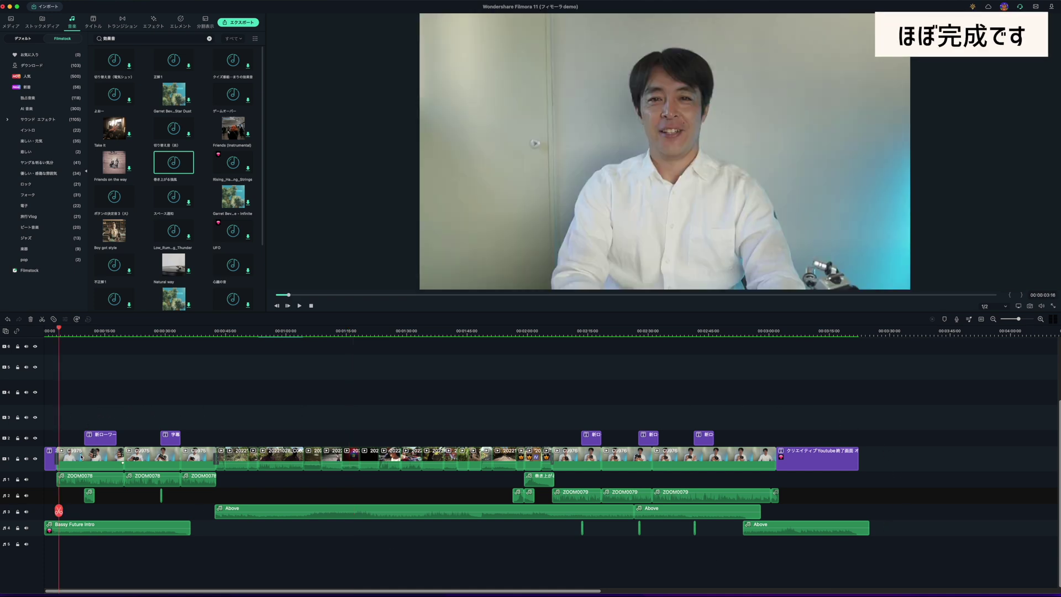
{"action": "left_click", "coordinate": [797, 462]}
{"action": "key", "text": "End"}
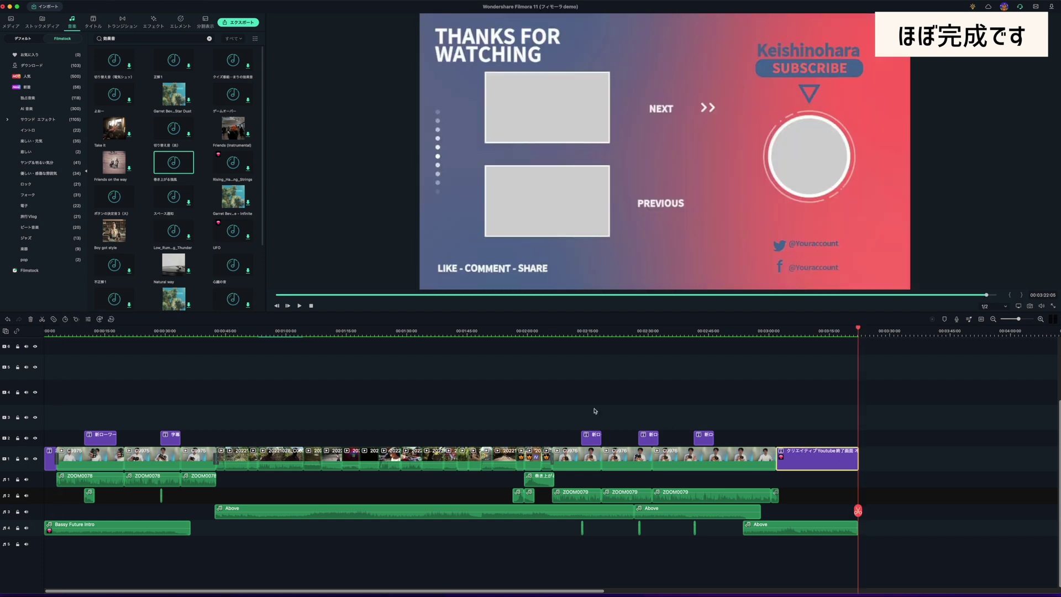
Play the sound effects under the later lower-third title and under the playground slide clip.
{"action": "left_click", "coordinate": [580, 532]}
{"action": "key", "text": "space"}
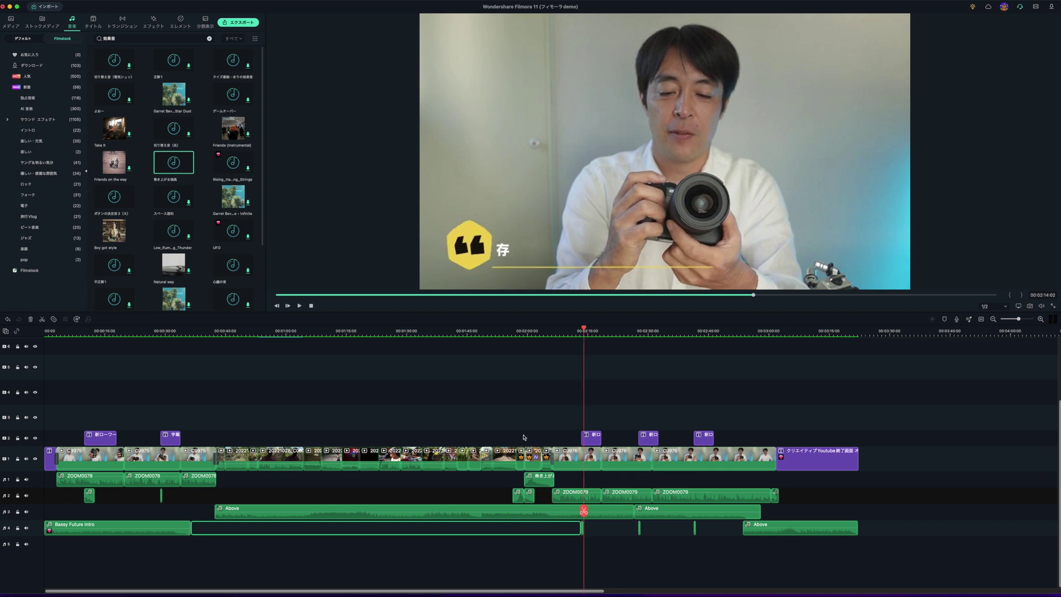
{"action": "left_click", "coordinate": [522, 438]}
{"action": "left_click", "coordinate": [533, 484]}
{"action": "key", "text": "space"}
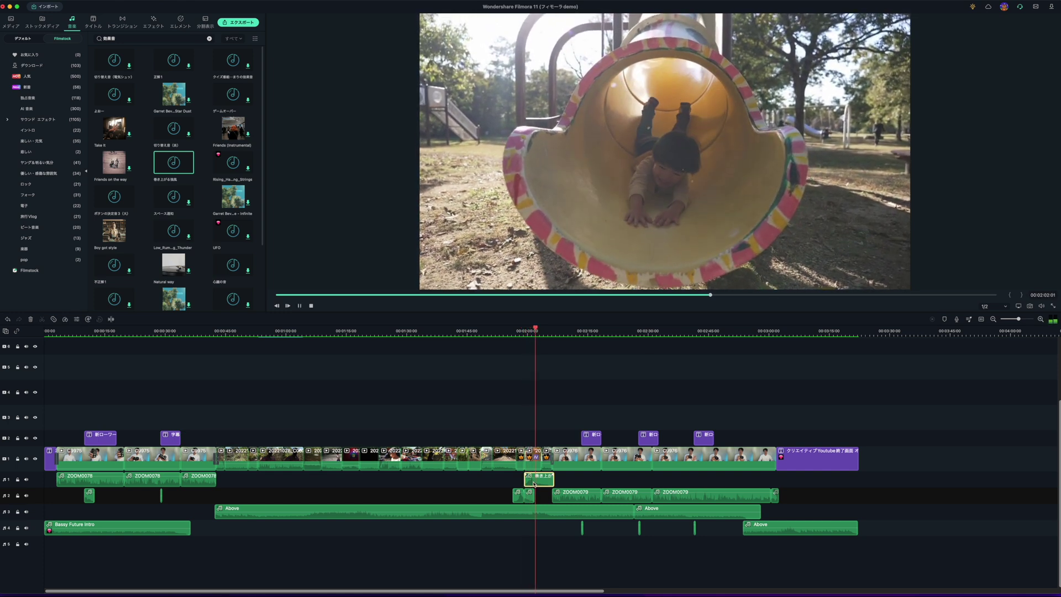
{"action": "key", "text": "space"}
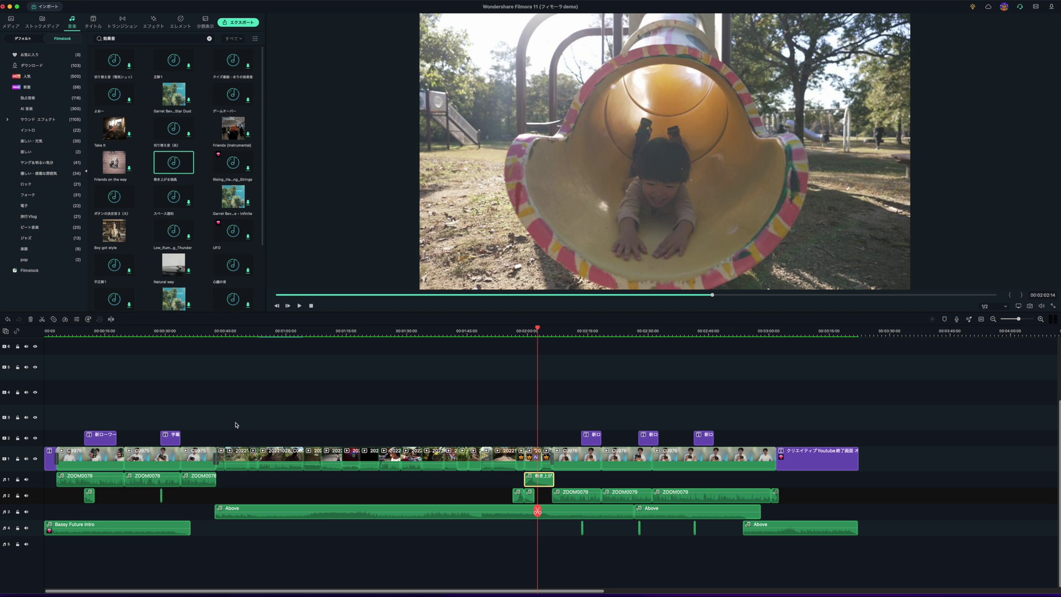
Export the finished video as a 3840 x 2160 MOV file named マイビデオ and select the exported file in the Output folder.
{"action": "right_click", "coordinate": [211, 87]}
{"action": "mouse_move", "coordinate": [149, 0]}
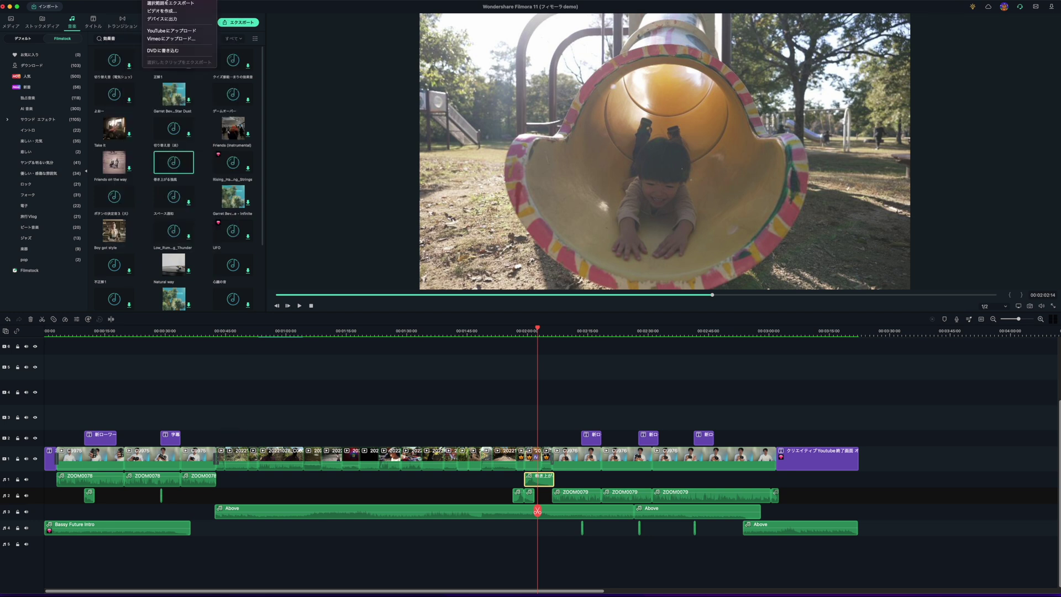
{"action": "left_click", "coordinate": [163, 10]}
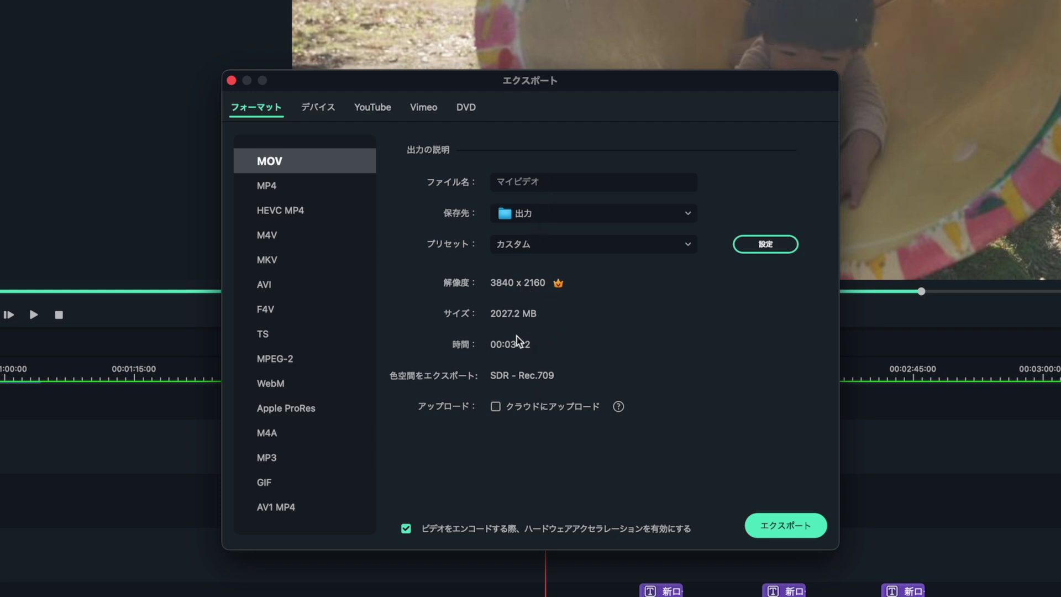
{"action": "left_click", "coordinate": [773, 527]}
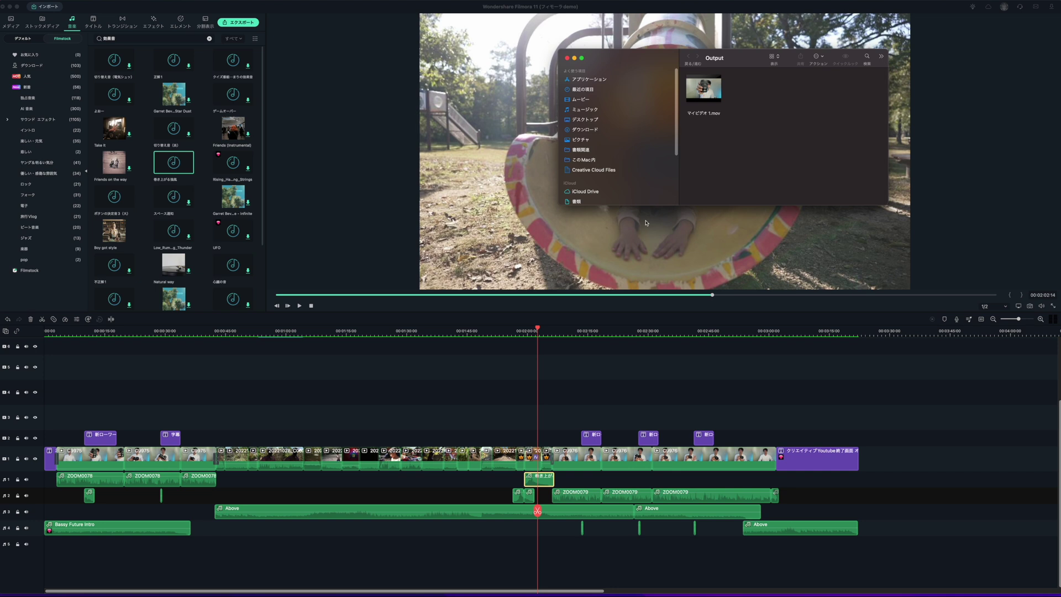
{"action": "mouse_move", "coordinate": [713, 99]}
{"action": "left_click", "coordinate": [714, 100]}
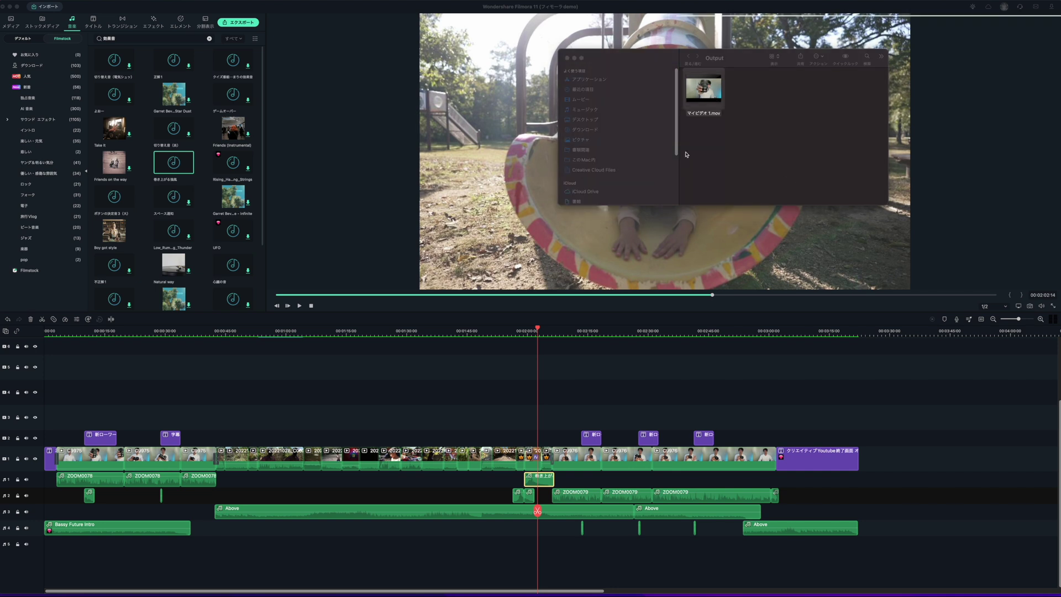